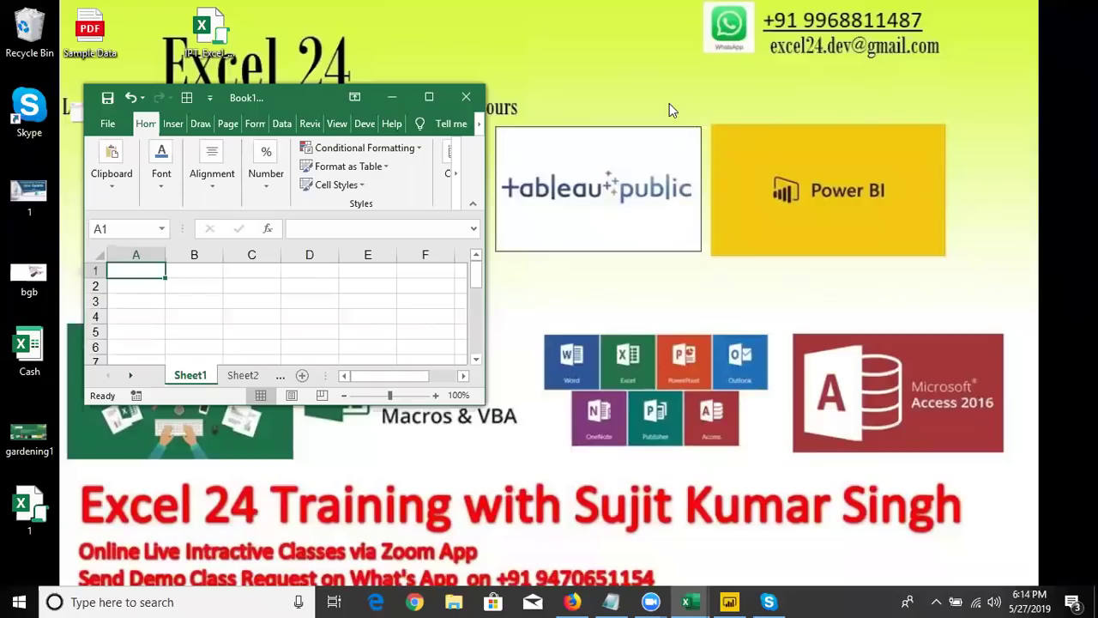
- Minimize the Book1 window, restore it from the taskbar Excel icon and maximize it
left_click(394, 98)
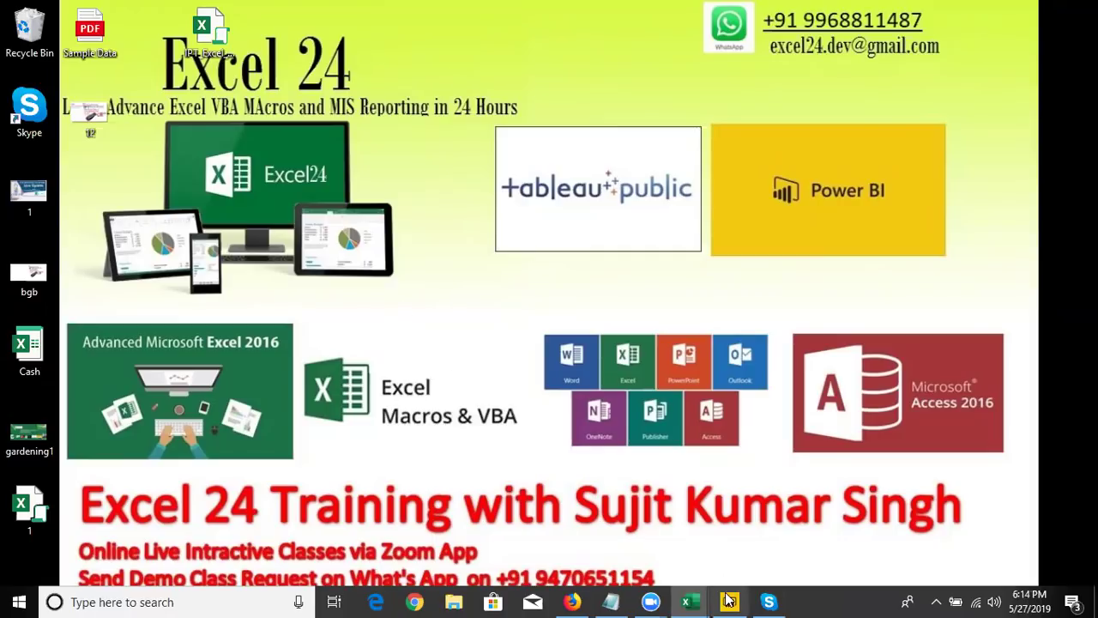
mouse_move(686, 601)
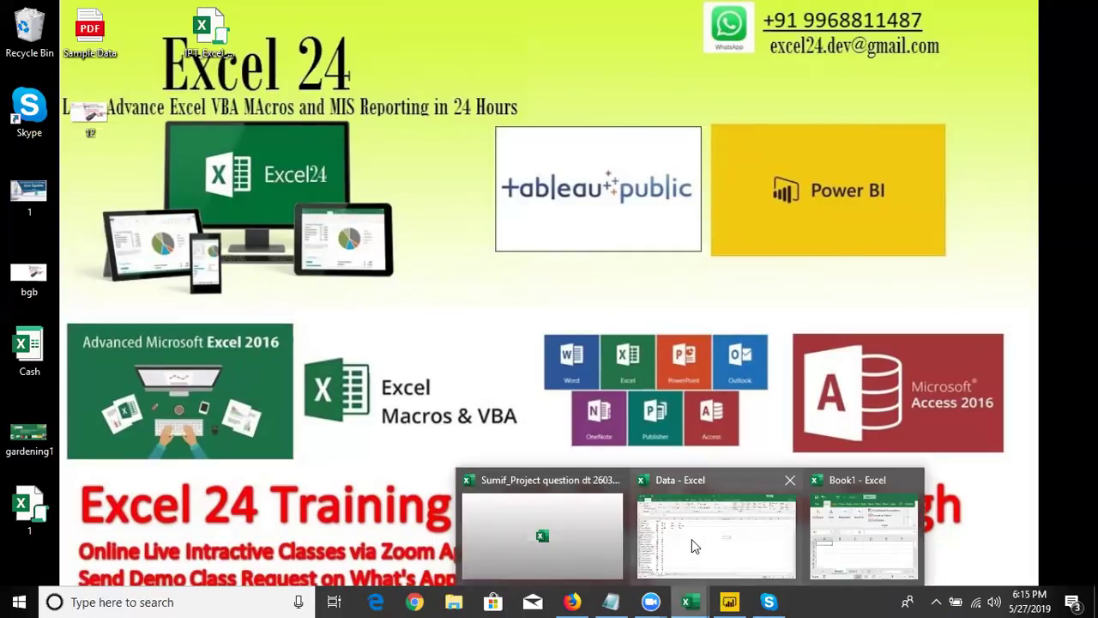
mouse_move(692, 539)
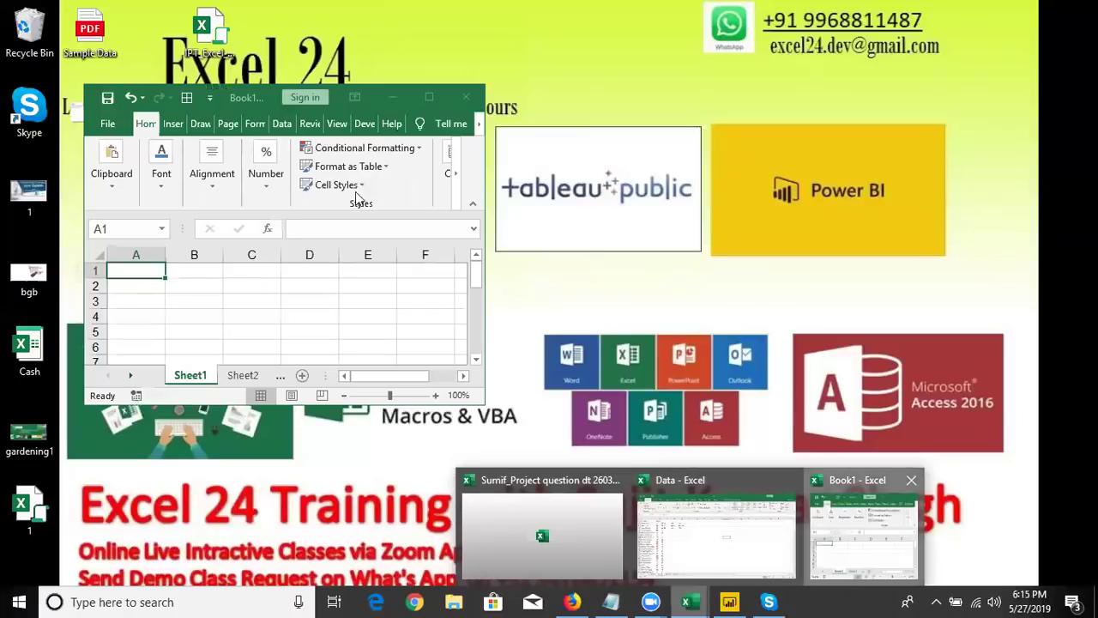
left_click(429, 100)
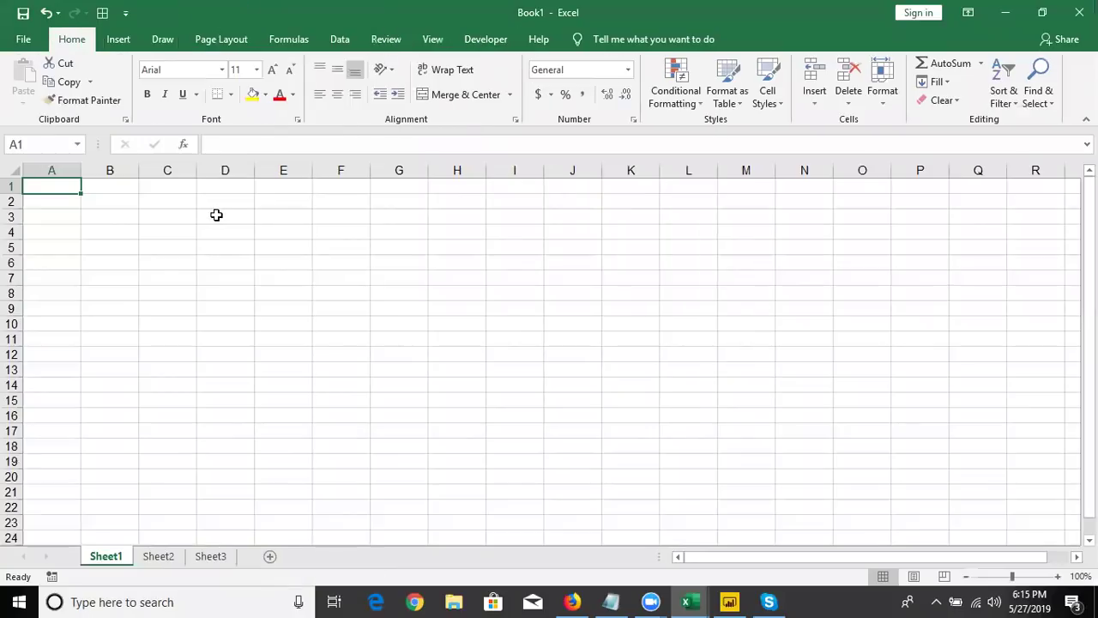
left_click(216, 215)
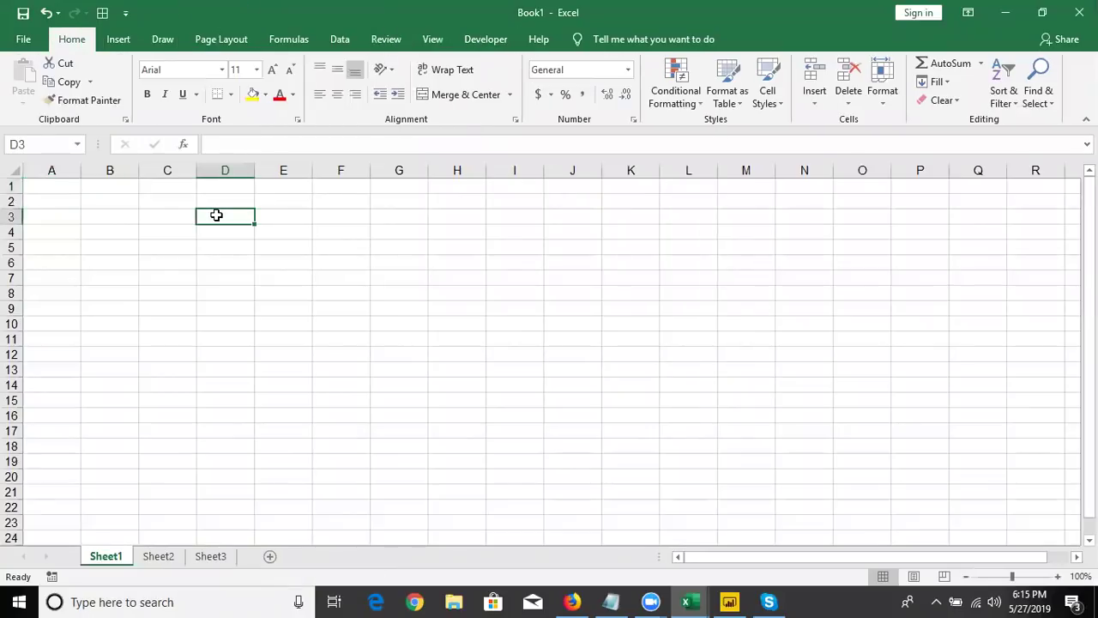
left_click(28, 48)
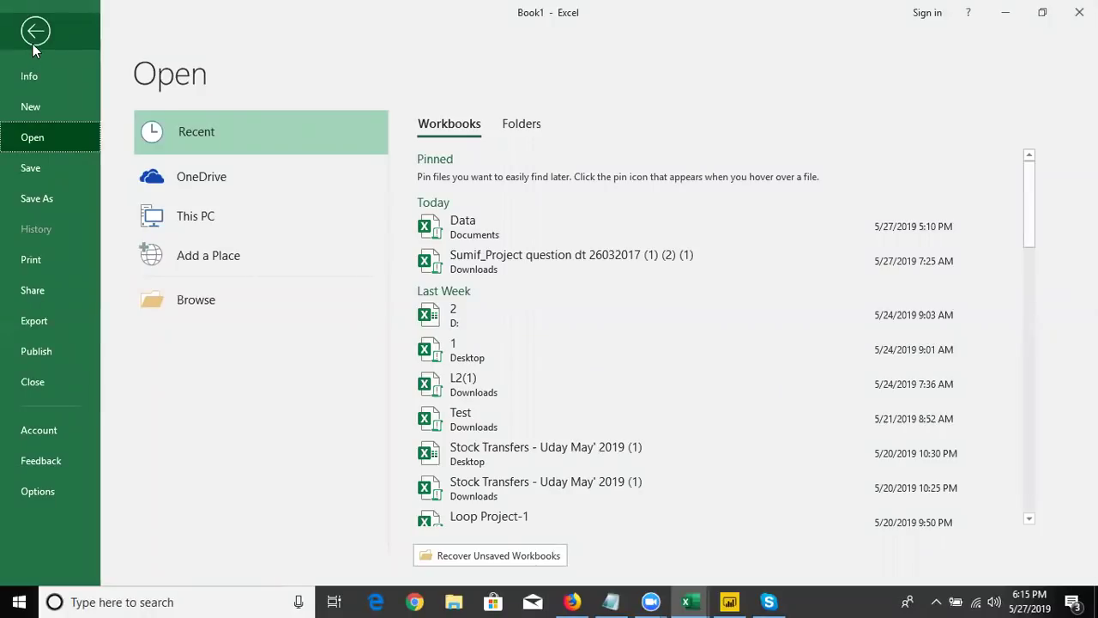
left_click(32, 43)
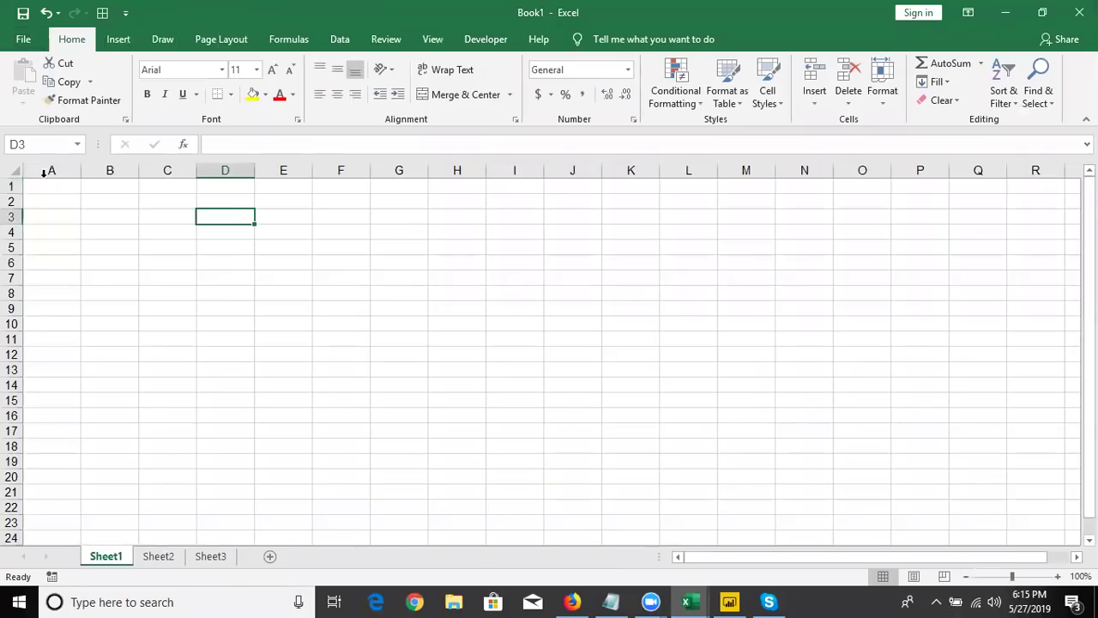
left_click(44, 173)
left_click(46, 191)
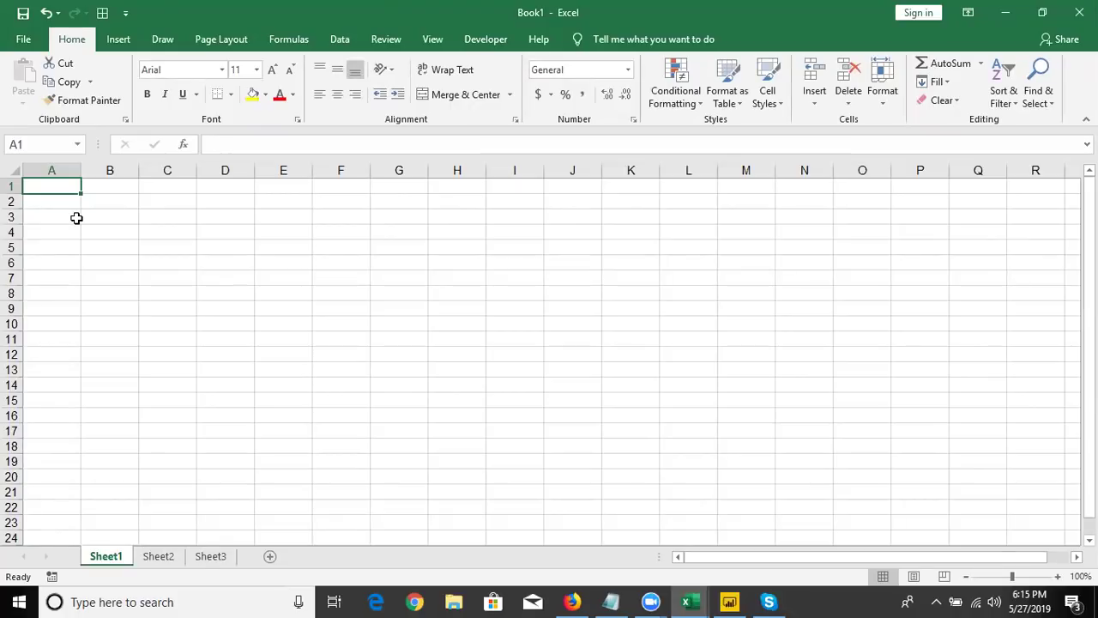
- Type the headers Name, Roll and Amt across A1:C1
key("Down")
key("Up")
type("Name")
key("Tab")
type("Roll")
key("Tab")
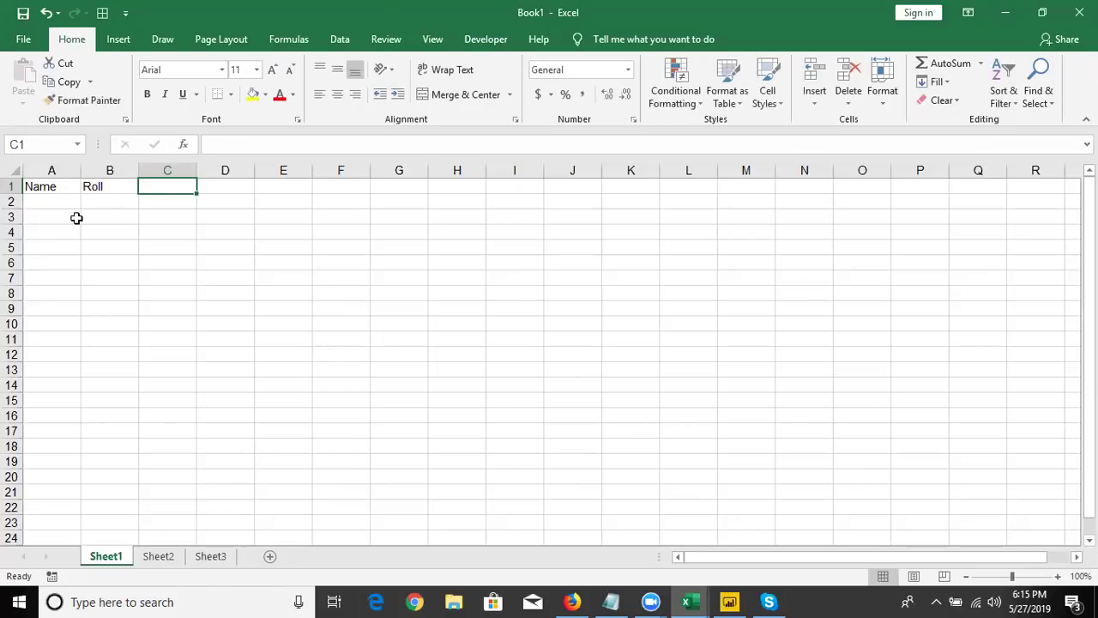
type("Amt")
key("Return")
- Enter Puja in A2 and fill the names down to A9
type("Puja")
key("Return")
left_click(88, 201)
left_click(77, 202)
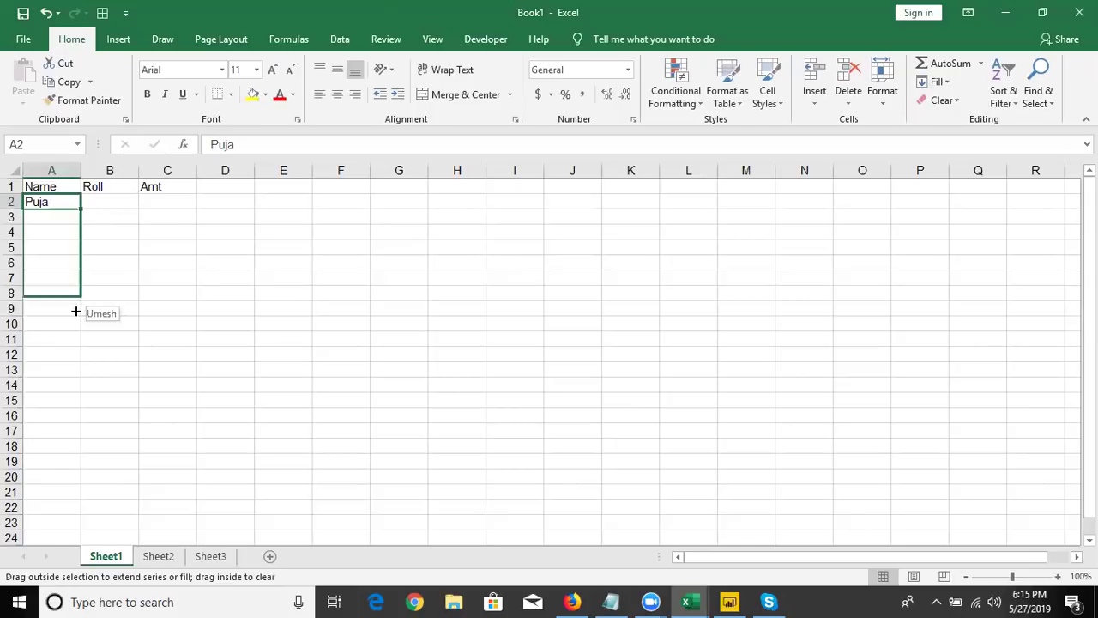
left_click_drag(84, 208, 76, 311)
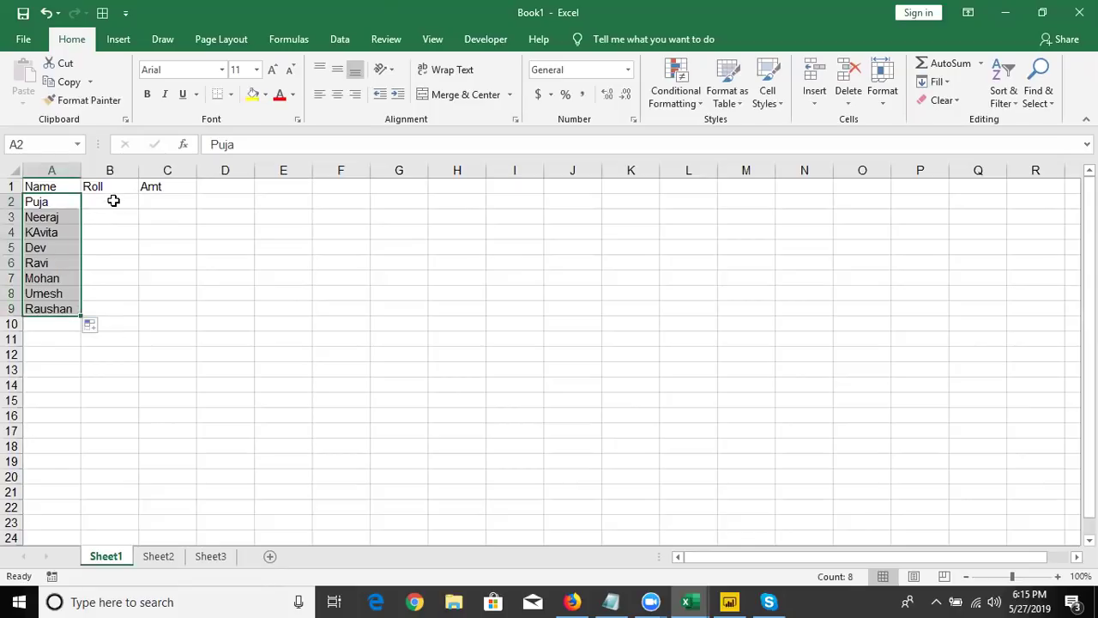
- Enter roll number 1 in B2 and the formula =B2+1 in B3
left_click(113, 202)
type("1")
key("Return")
type("=")
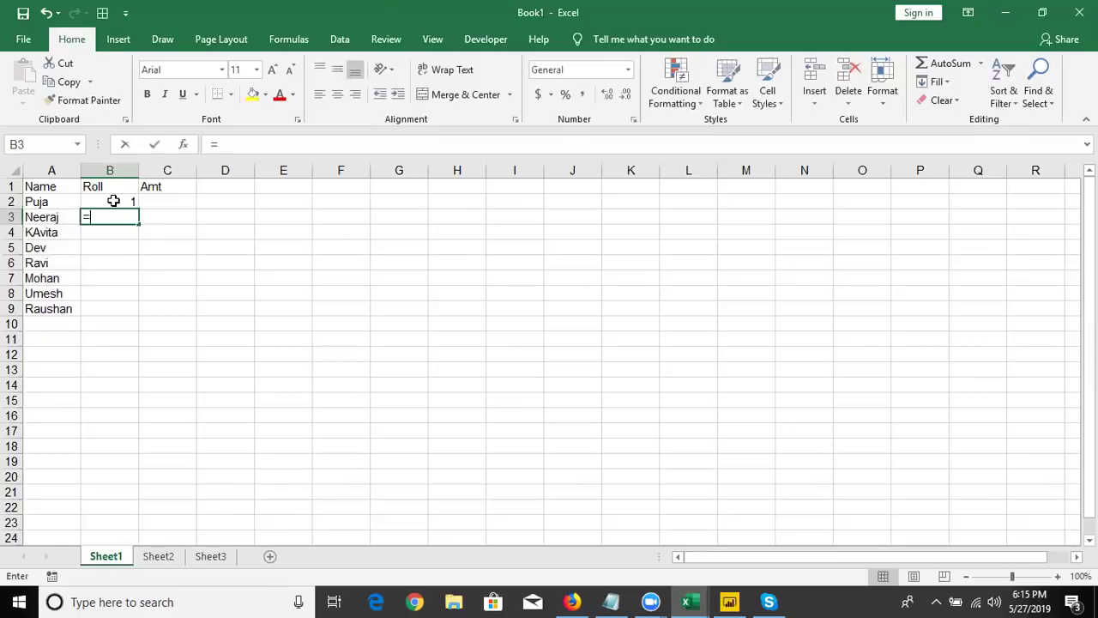
type("1+")
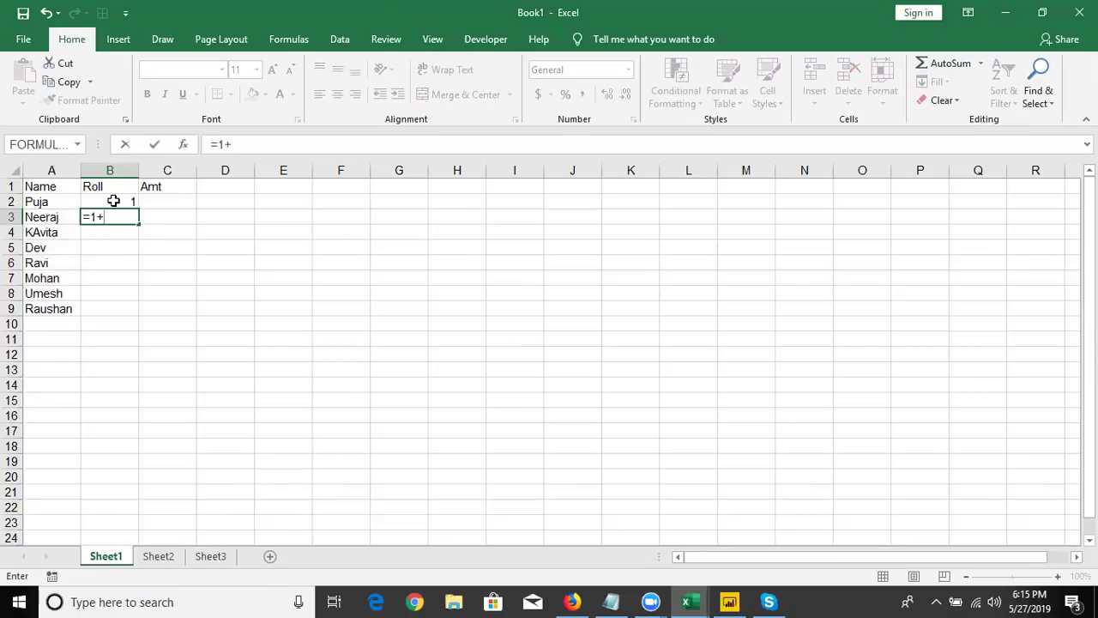
key("Escape")
type("=1")
key("BackSpace")
left_click(113, 201)
type("+6")
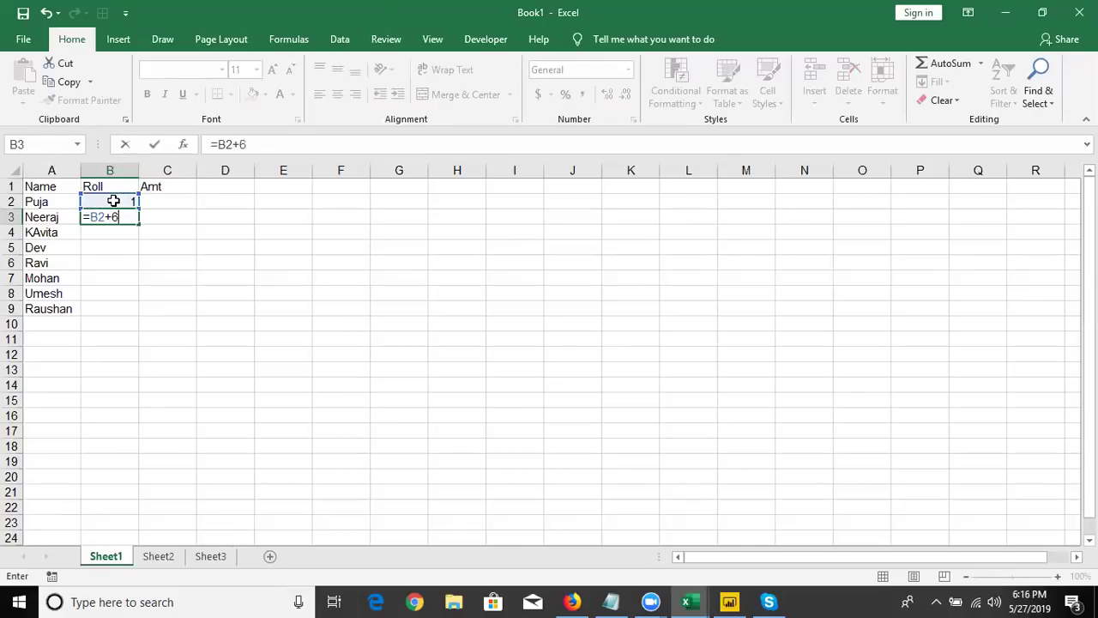
key("BackSpace")
type("1")
left_click(134, 217)
- Fill the B3 formula down to B9 so rolls run 2 to 8
left_click(135, 228)
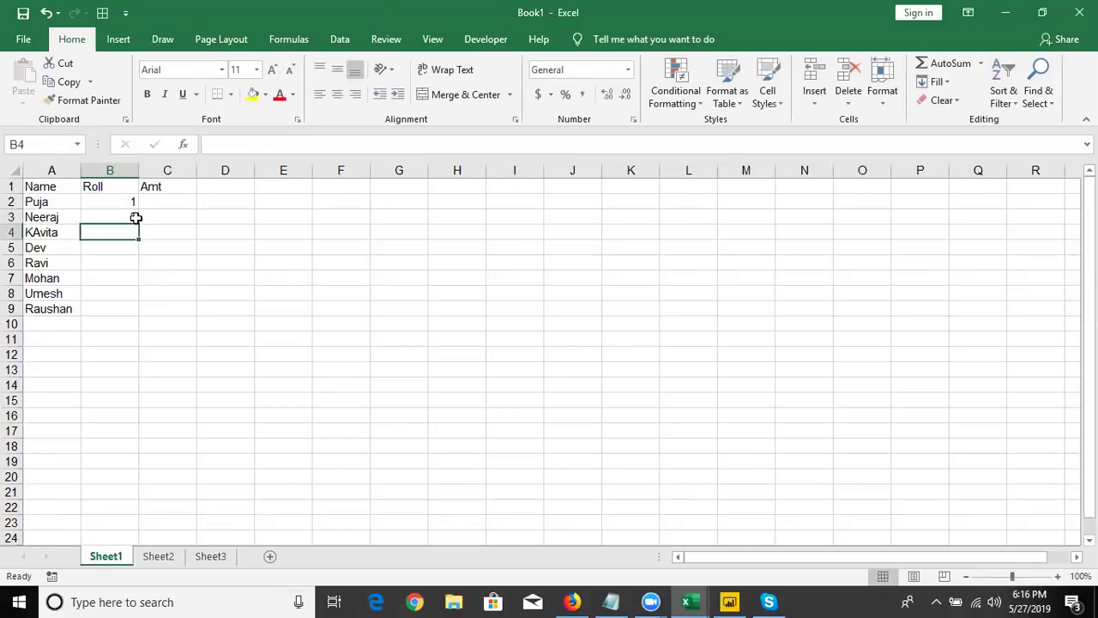
left_click(136, 217)
left_click_drag(140, 223, 140, 313)
- Enter =RANDBETWEEN(10,90) in cell C2
left_click(161, 204)
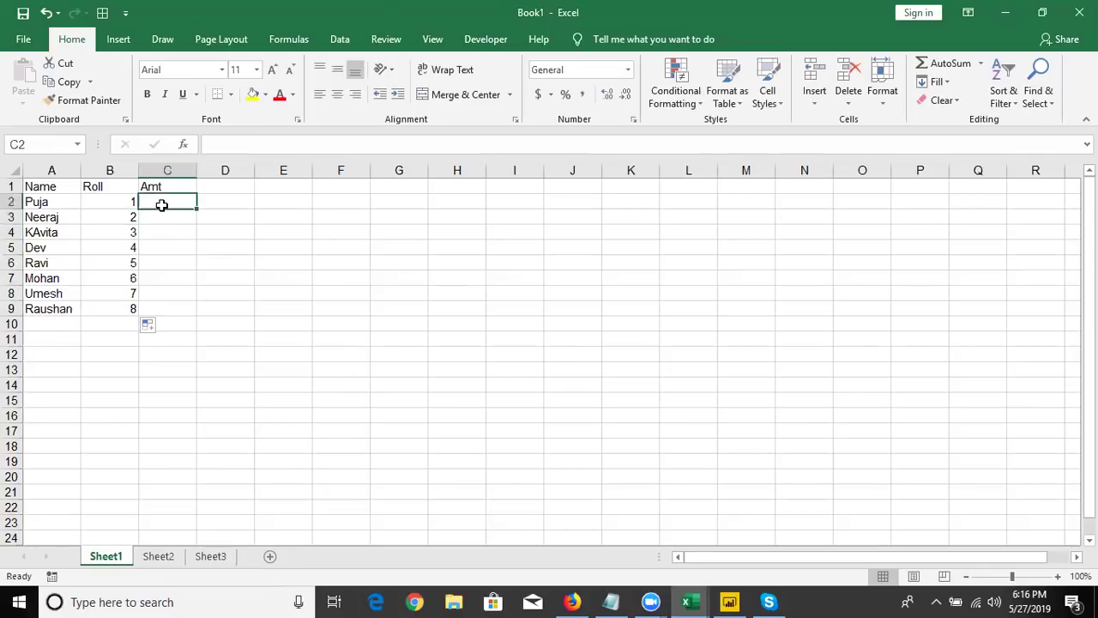
type("=ra")
key("Down")
key("Down")
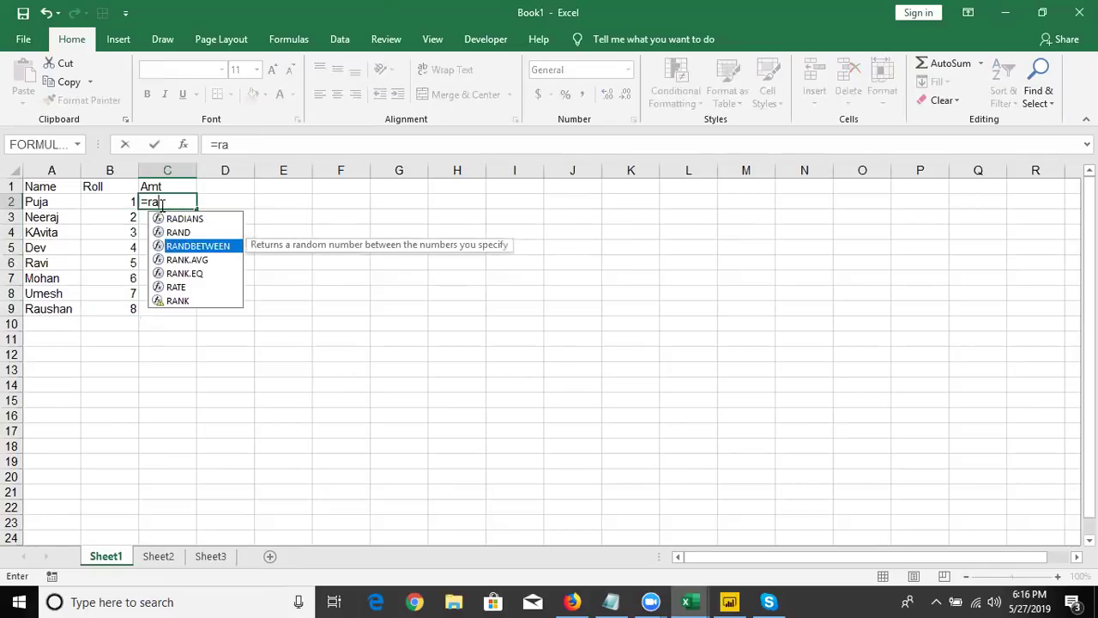
key("Tab")
type("10,90")
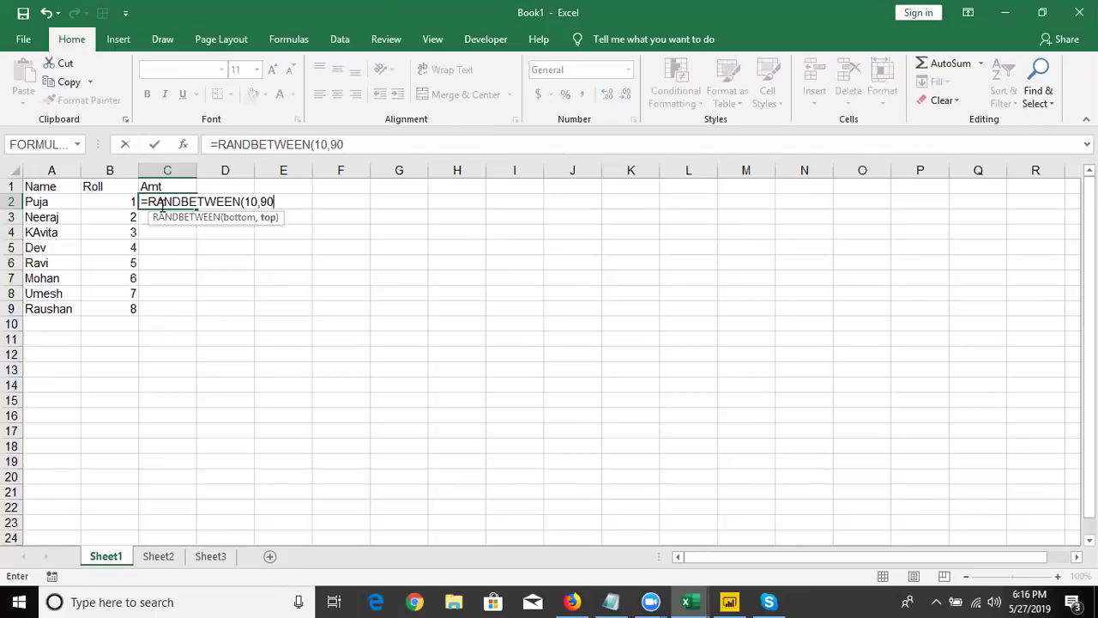
key("Return")
- Select C2:C9 and fill the RANDBETWEEN formula down with Ctrl+D
key("Left")
key("ctrl+Down")
key("Right")
key("ctrl+shift+Up")
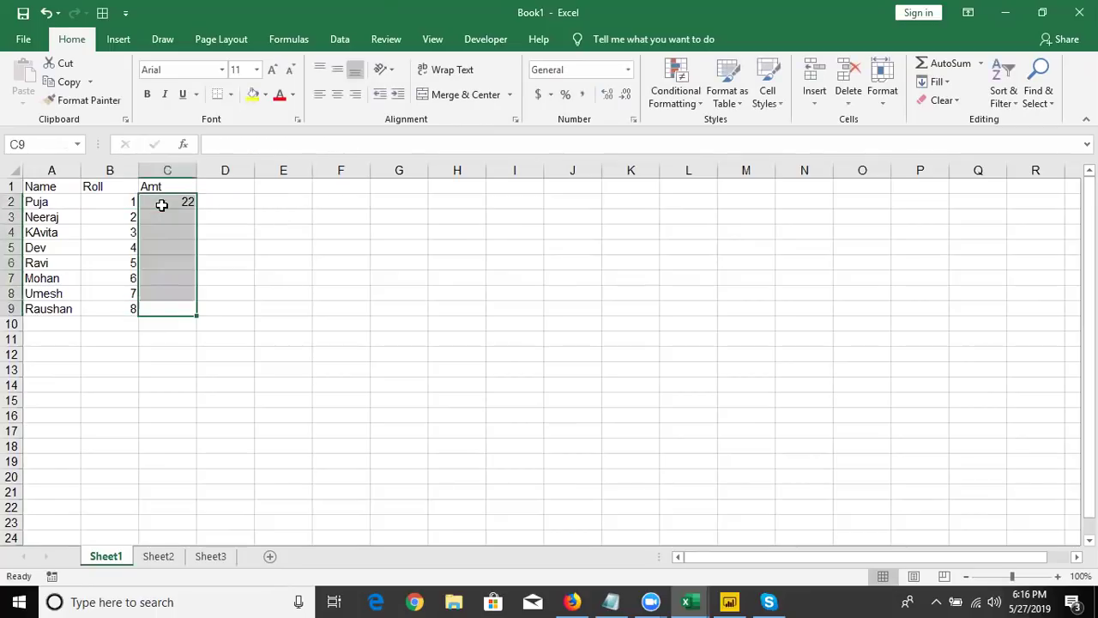
key("ctrl+d")
- Re-enter the C2 formula to regenerate the random amounts
key("ctrl+q")
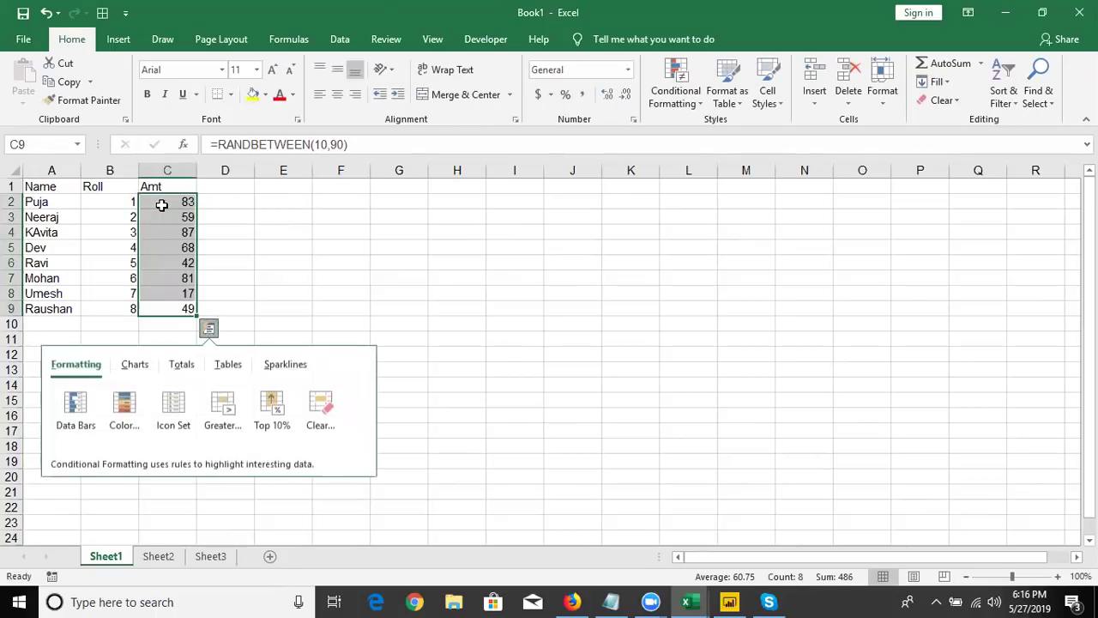
double_click(177, 201)
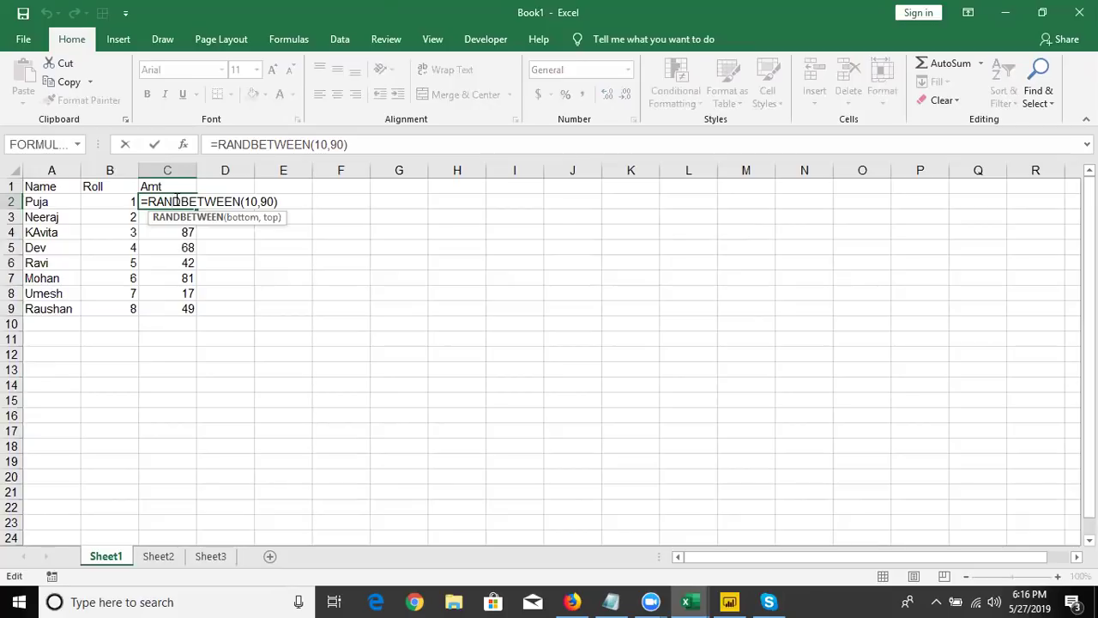
key("Return")
- Select the whole table from A1 through C9
left_click(174, 199)
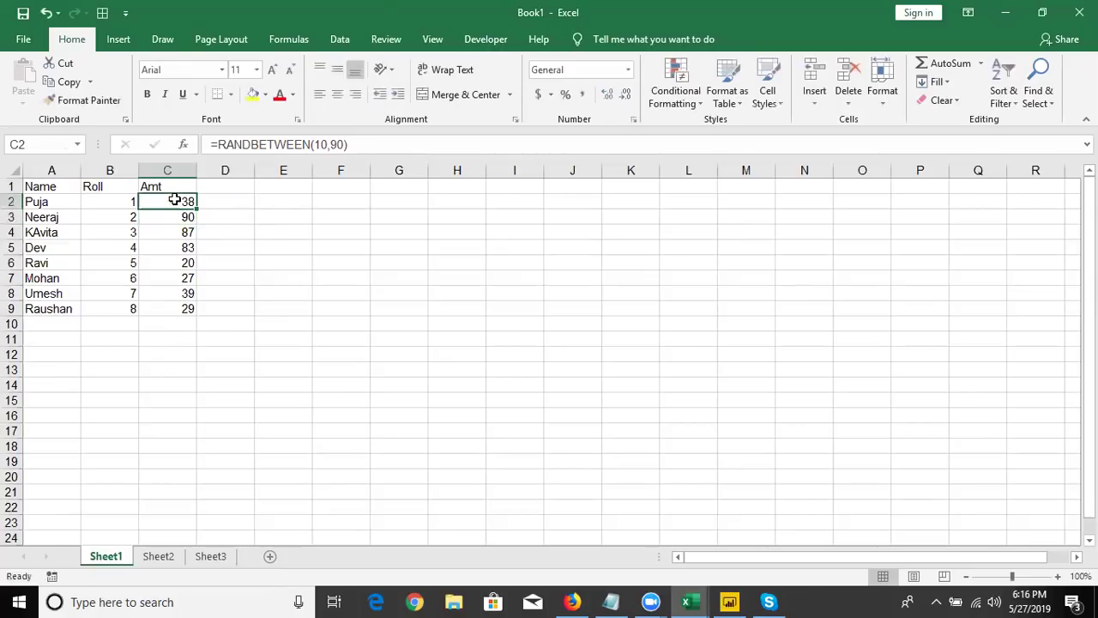
key("Up")
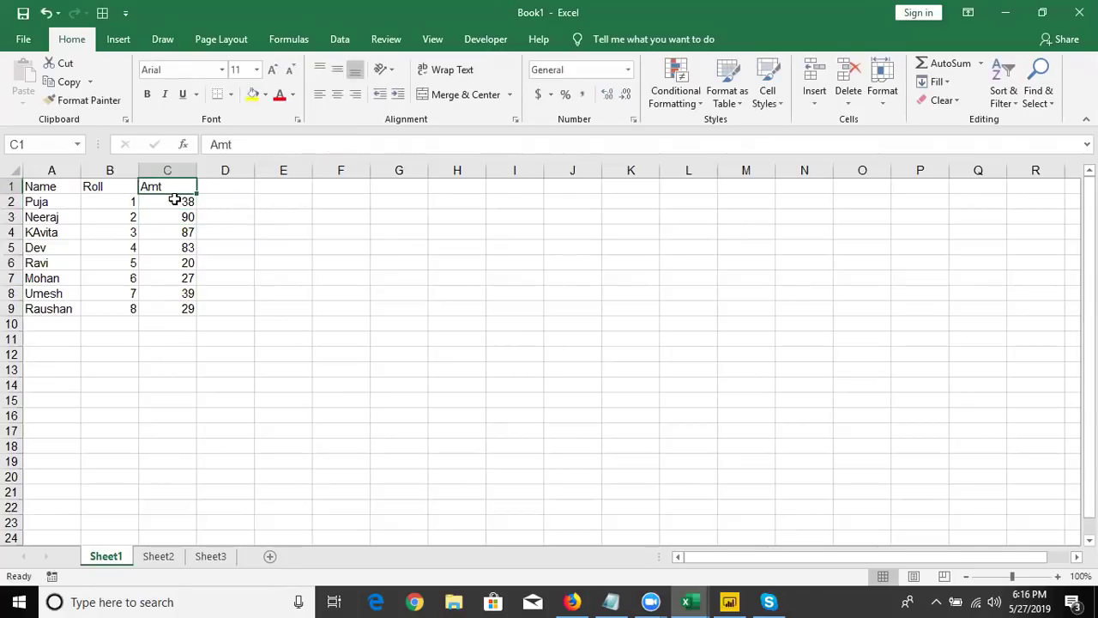
key("ctrl+Left")
key("ctrl+shift+Right")
key("ctrl+shift+Down")
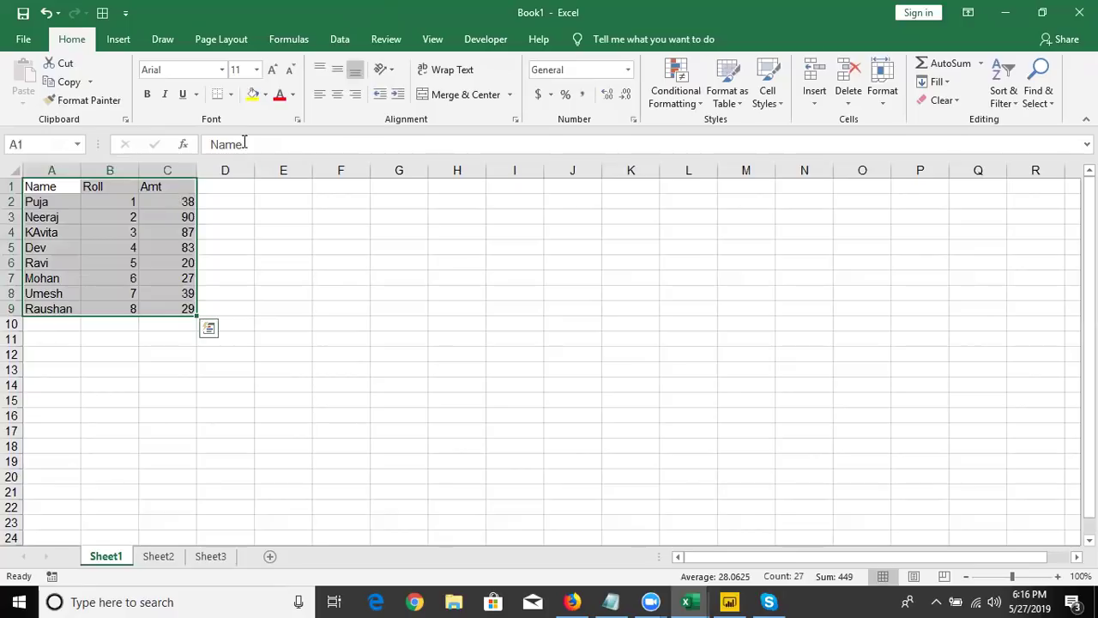
- Give the table an orange fill and borders around every cell
left_click(266, 95)
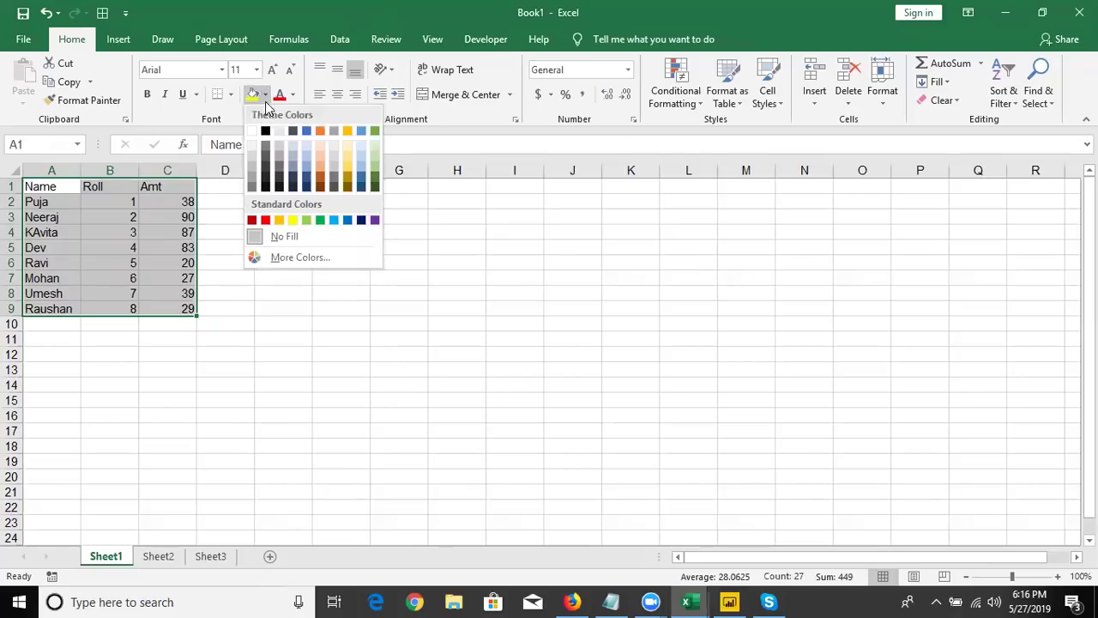
left_click(278, 220)
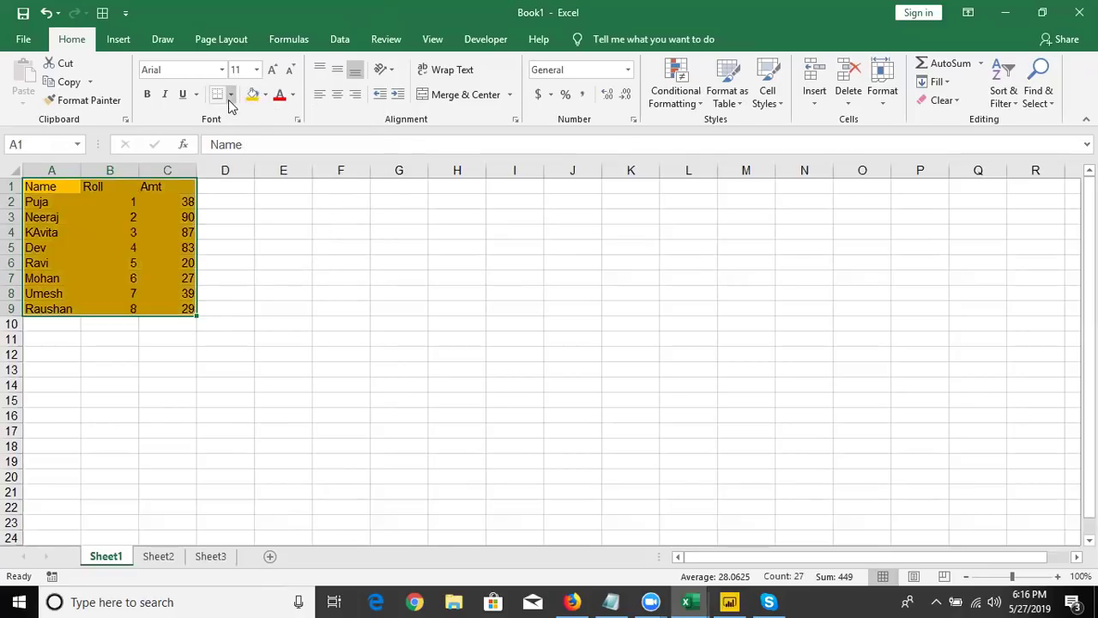
left_click(229, 96)
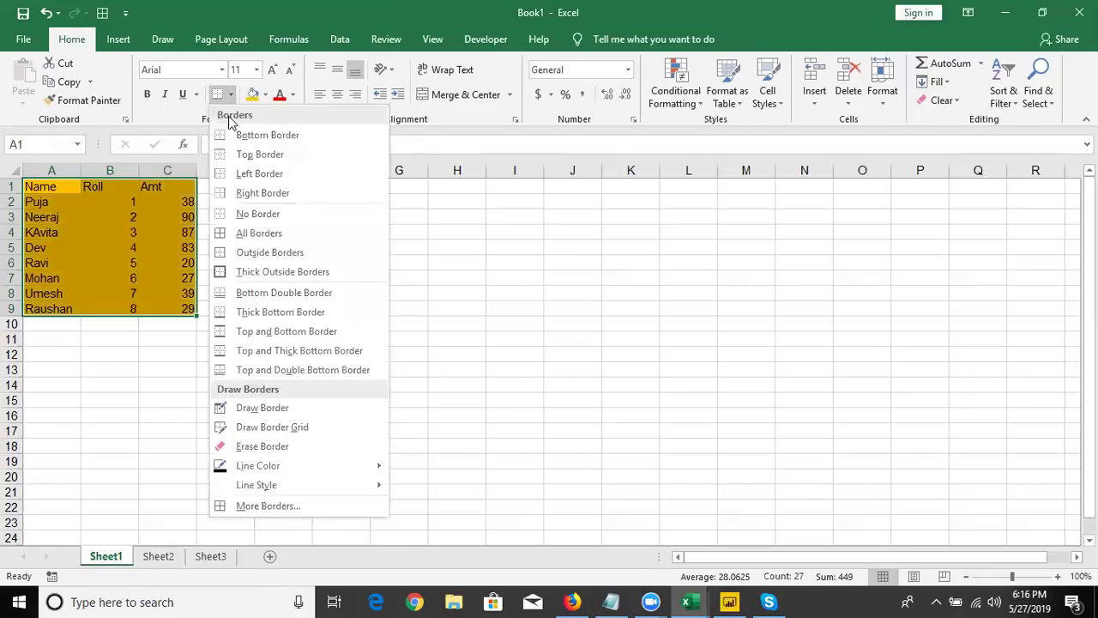
left_click(226, 235)
- Commit empty cells beside the table to recalculate the random amounts
left_click(298, 215)
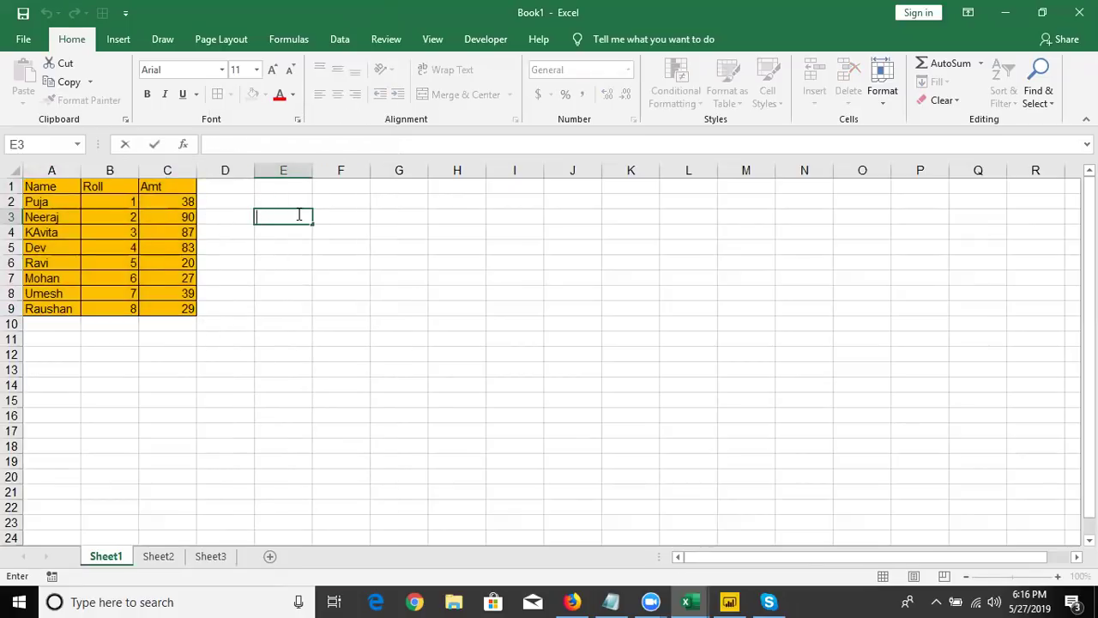
key("Return")
key("Left")
key("Left")
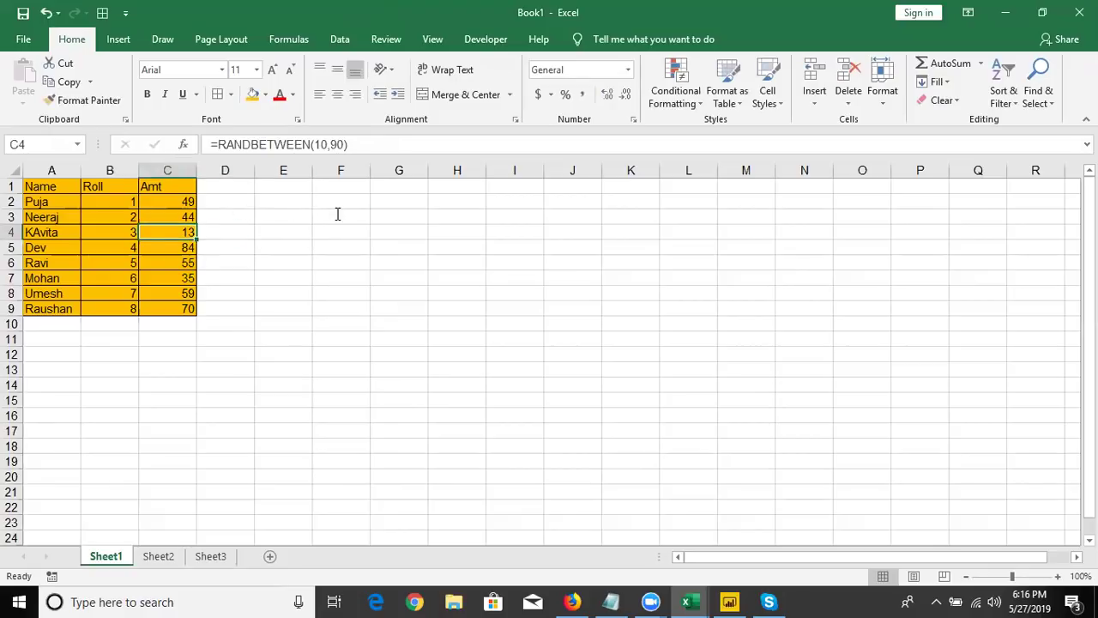
double_click(335, 214)
key("Return")
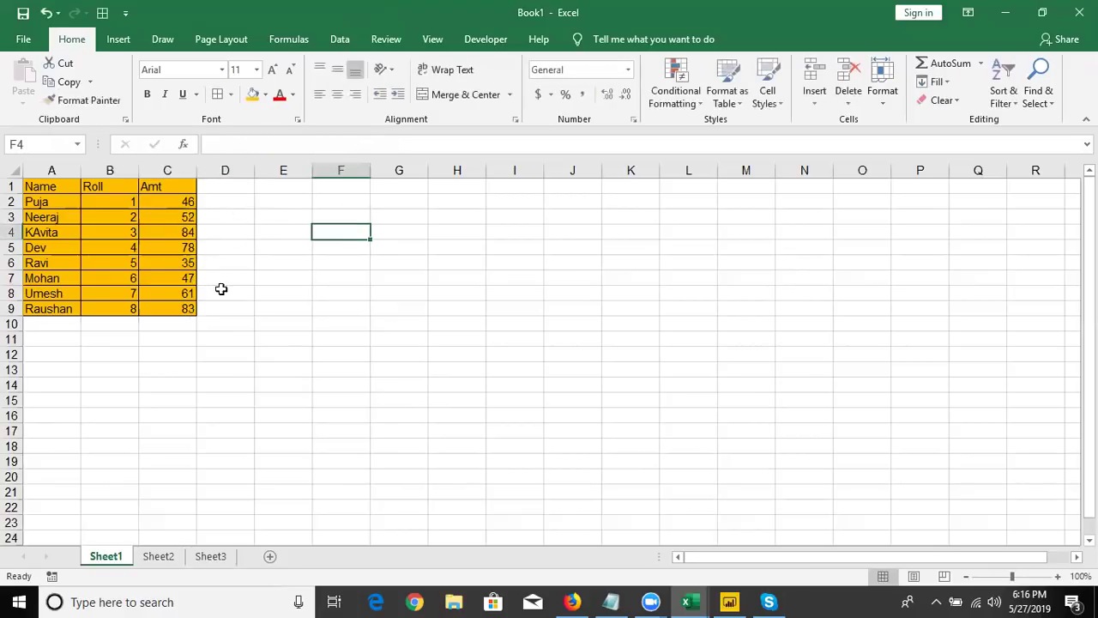
- Review the Amt values, then recommit C2's RANDBETWEEN(10,90) formula with Ctrl+Enter
left_click(182, 205)
left_click_drag(178, 213, 181, 290)
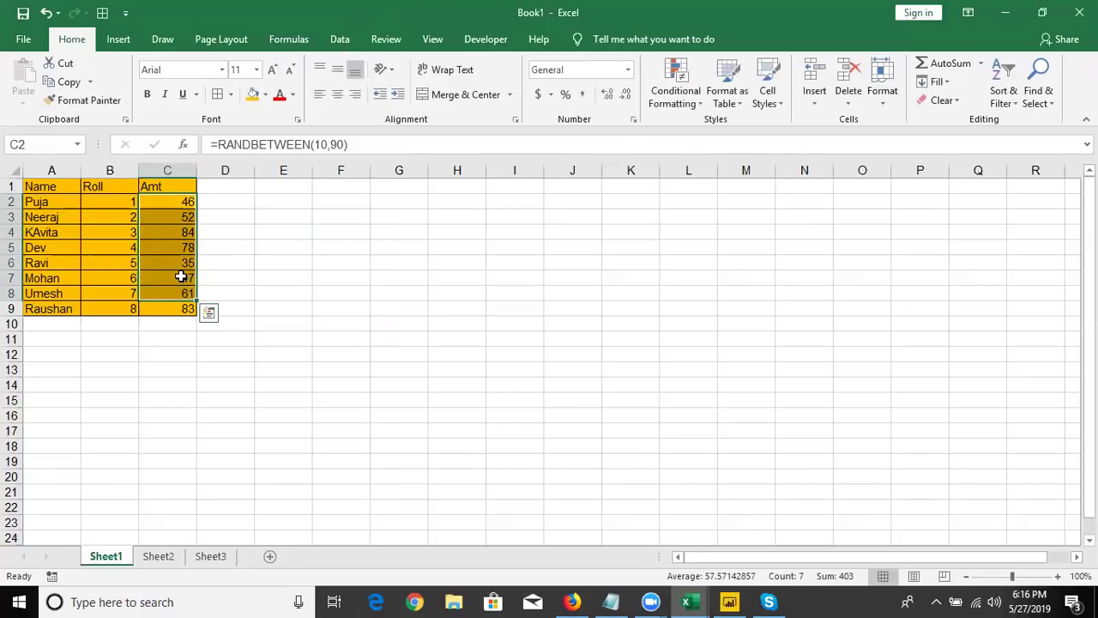
left_click(181, 277)
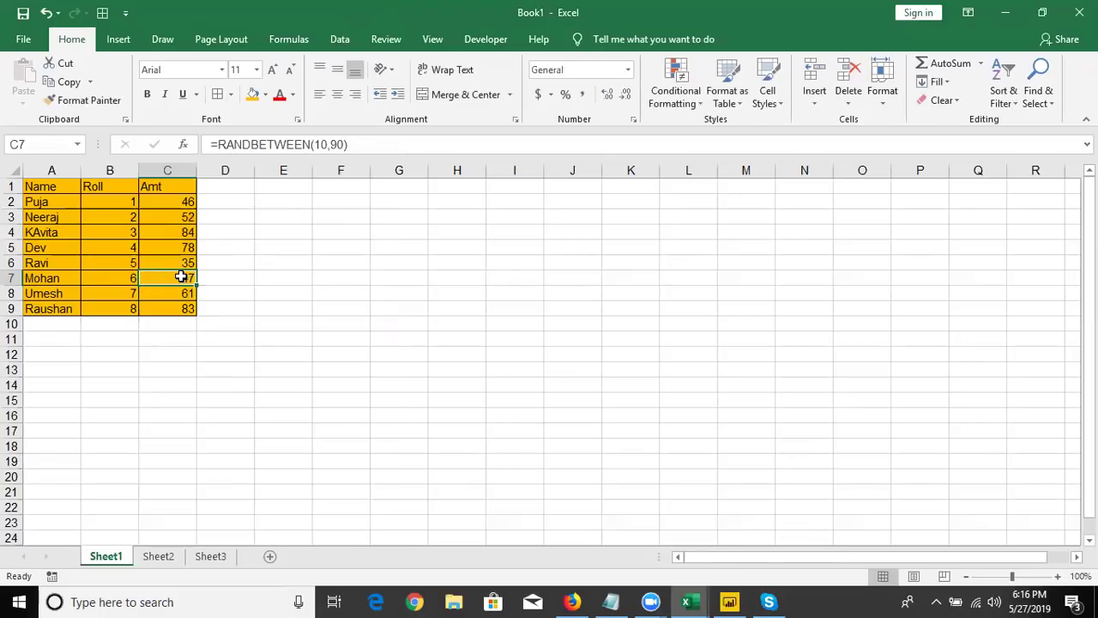
left_click(189, 212)
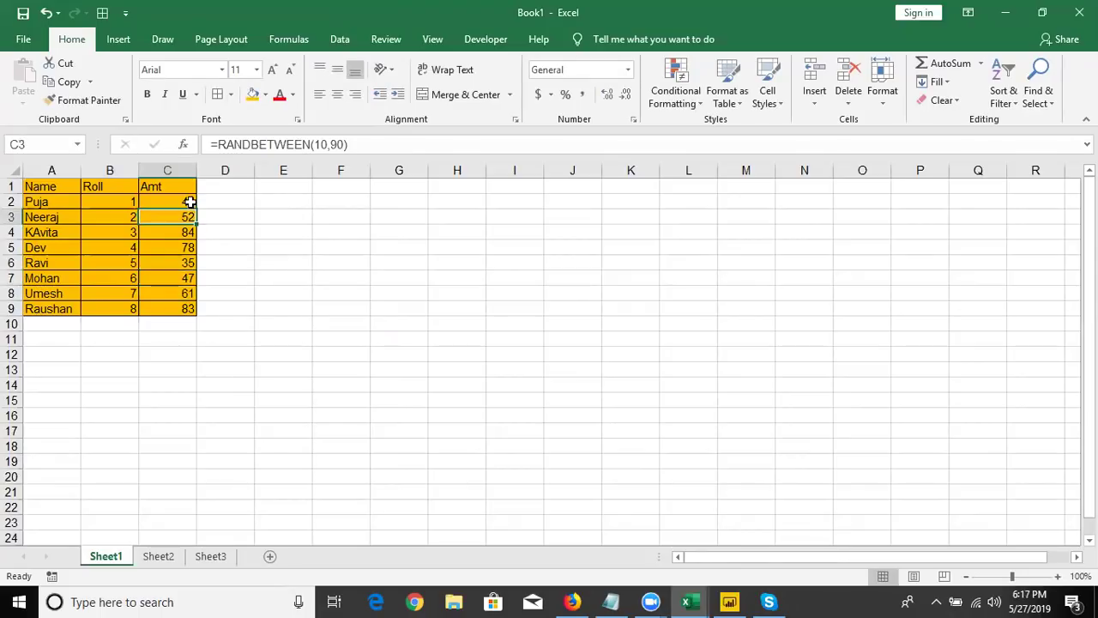
left_click(191, 202)
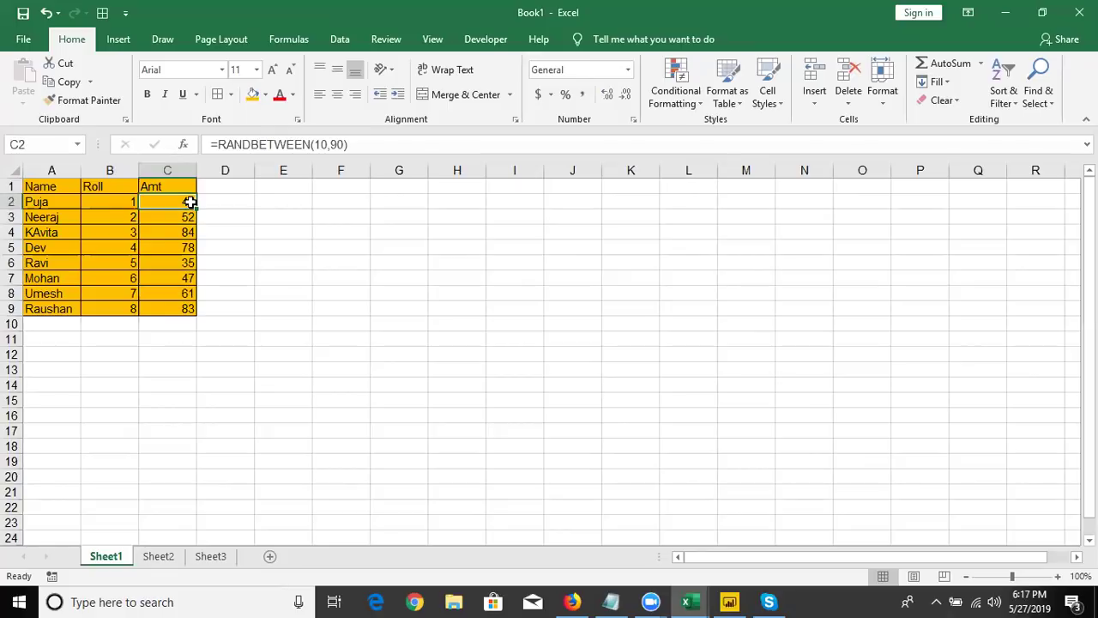
double_click(190, 202)
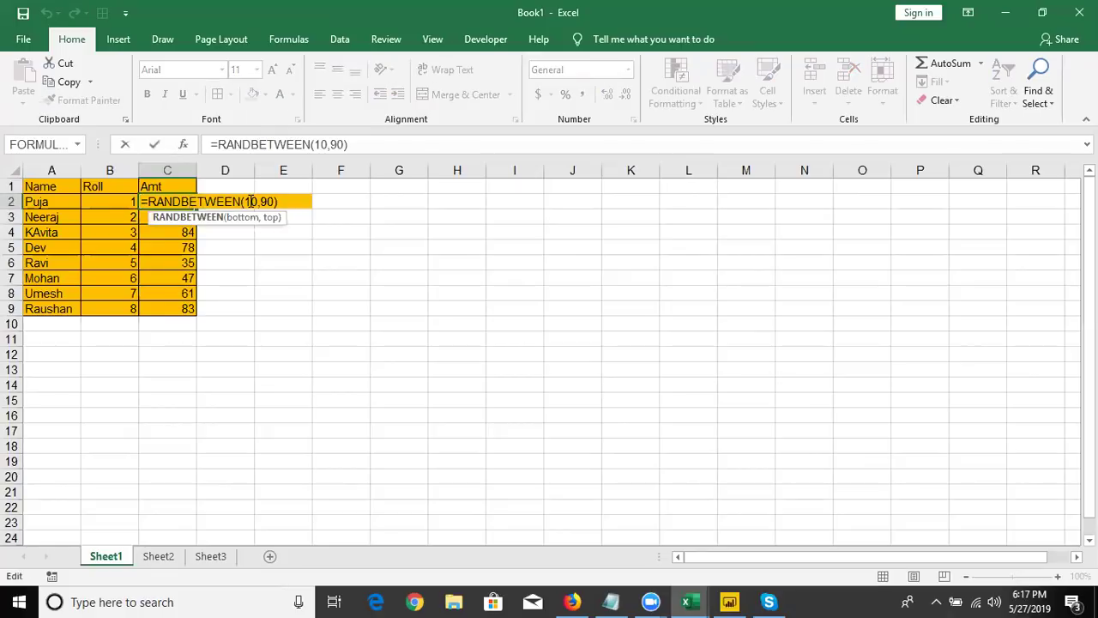
mouse_move(250, 200)
left_mouse_down()
mouse_move(265, 200)
mouse_move(253, 202)
left_mouse_up()
double_click(266, 201)
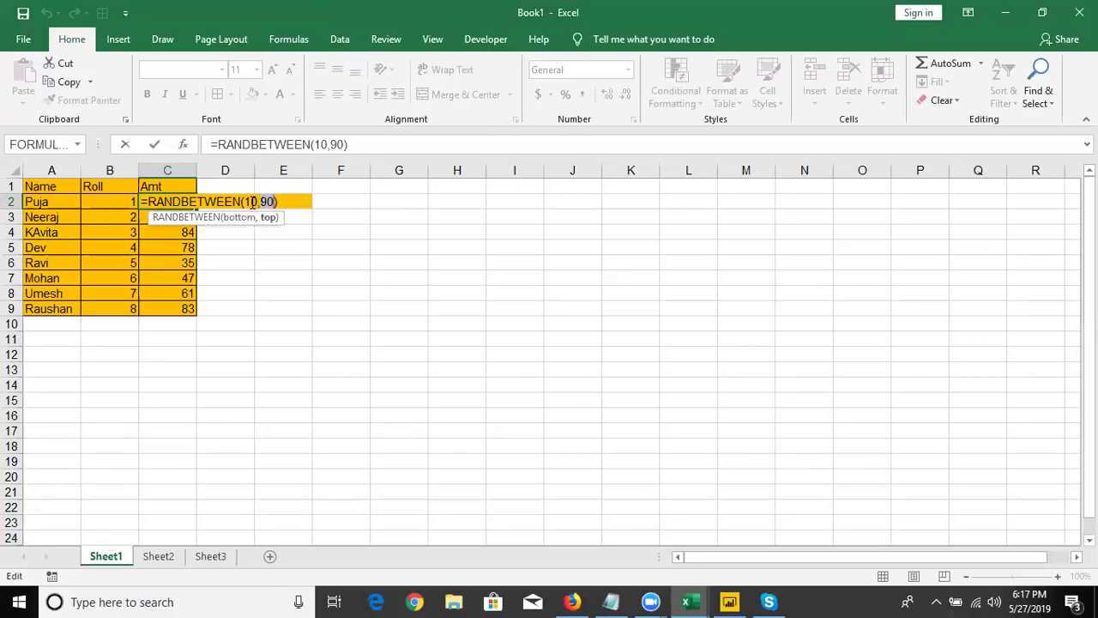
double_click(264, 201)
key("ctrl+Return")
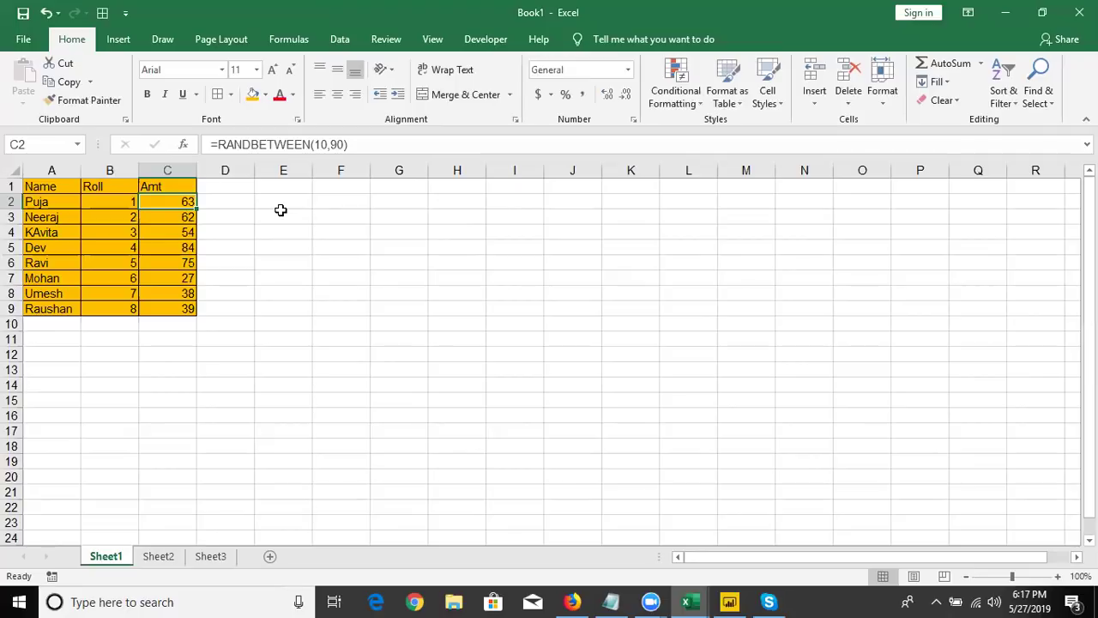
- Move back to A1 and select the whole Name/Roll/Amt table
key("Up")
key("Left")
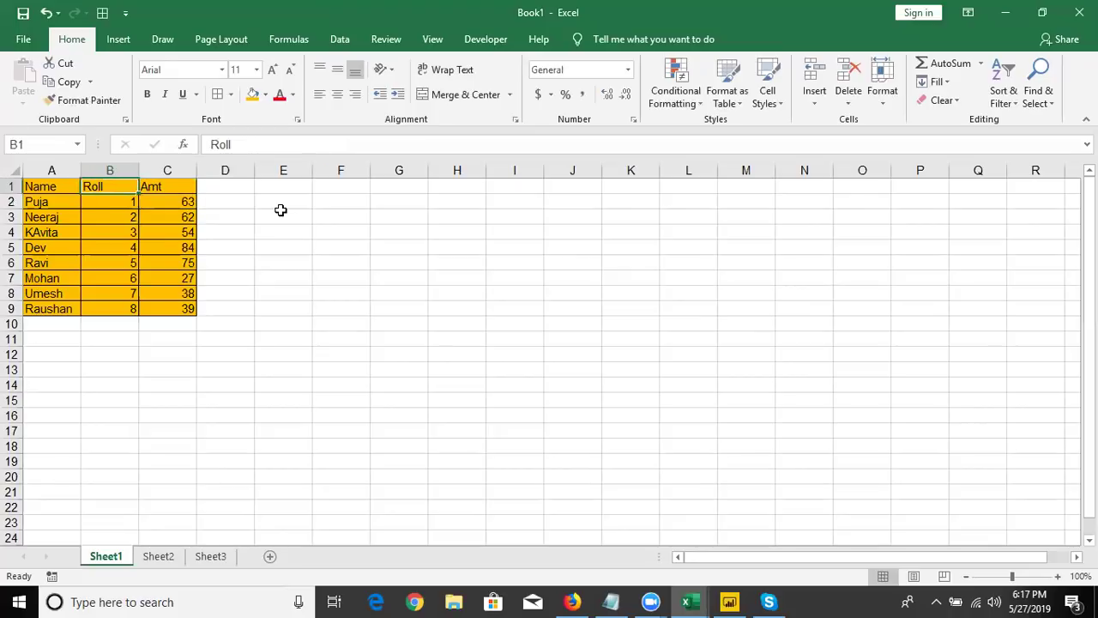
key("Left")
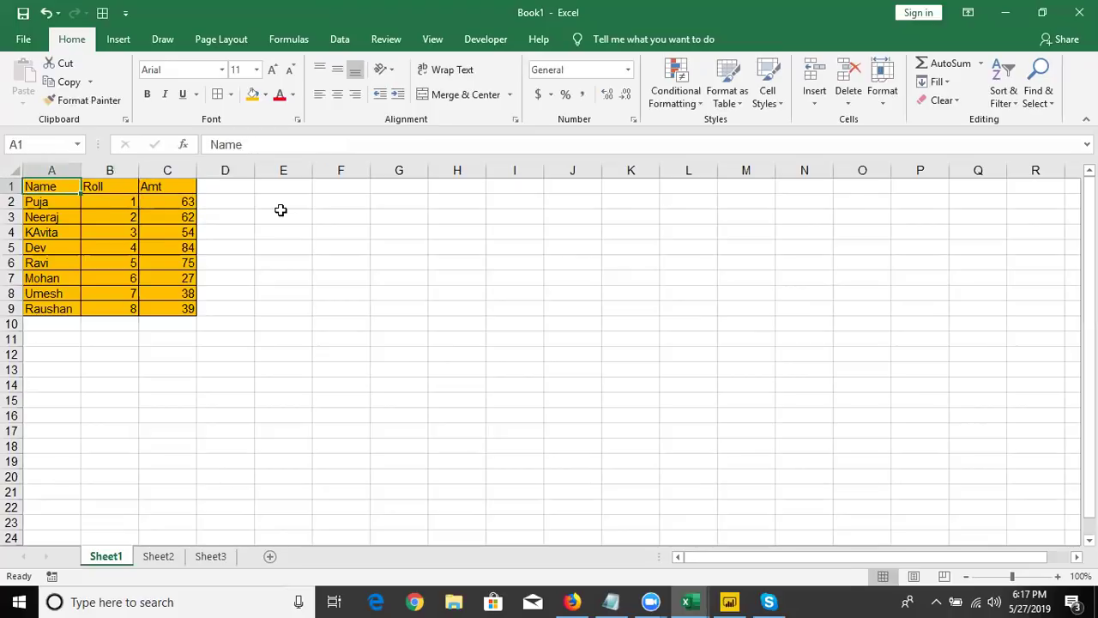
key("ctrl+a")
- Copy the table and trial-paste it at I1, undoing a plain paste and a Paste Special All
key("ctrl+c")
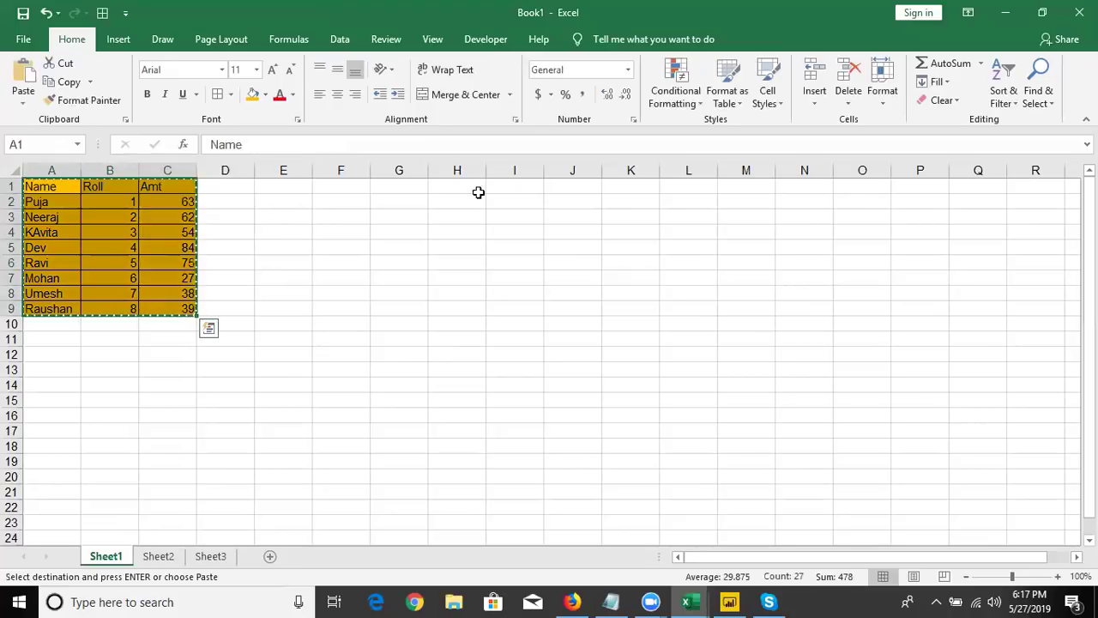
left_click(501, 192)
key("ctrl+v")
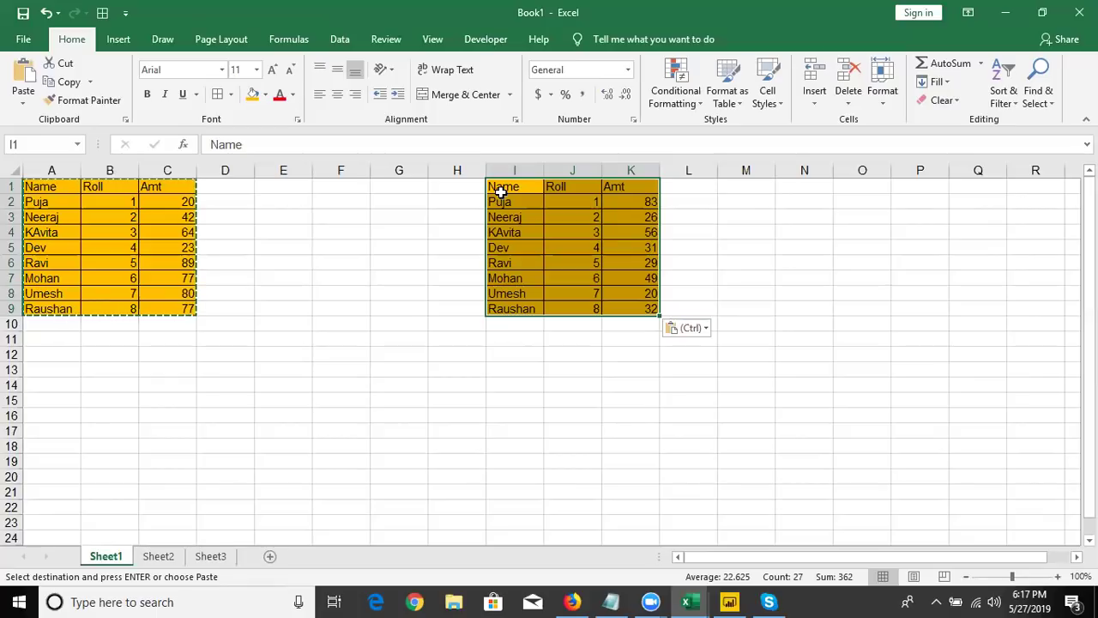
key("ctrl+z")
left_click(492, 192)
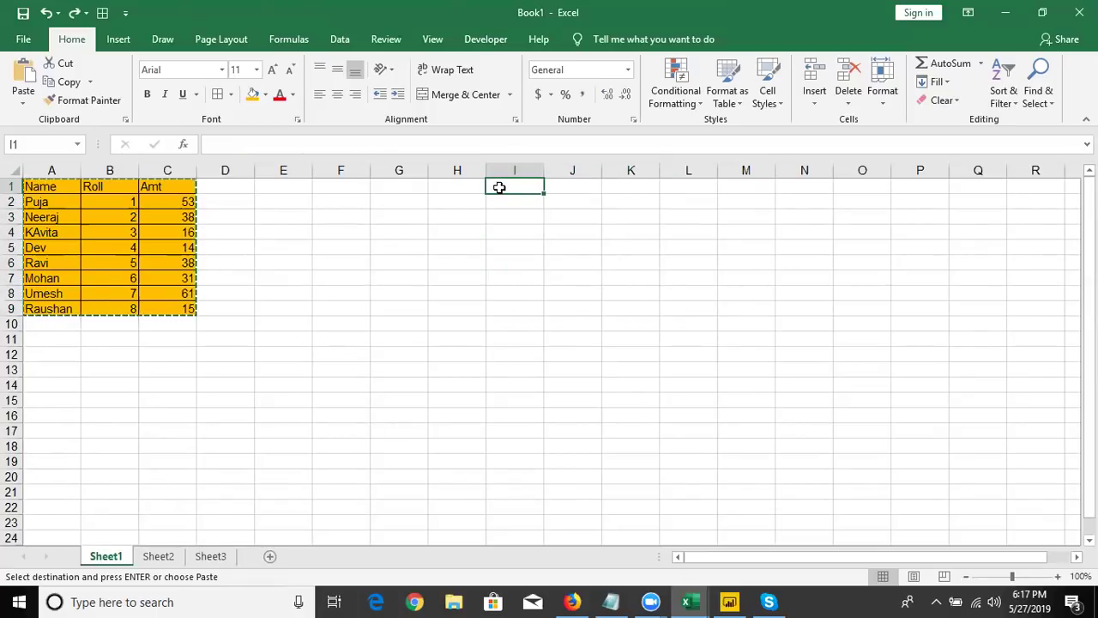
right_click(498, 187)
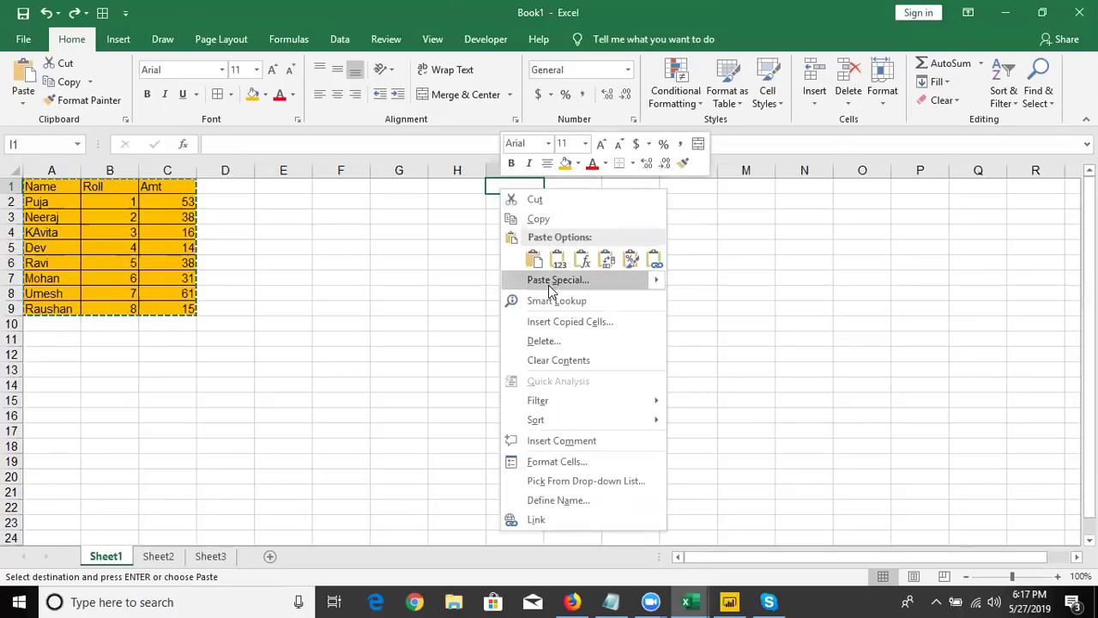
left_click(549, 287)
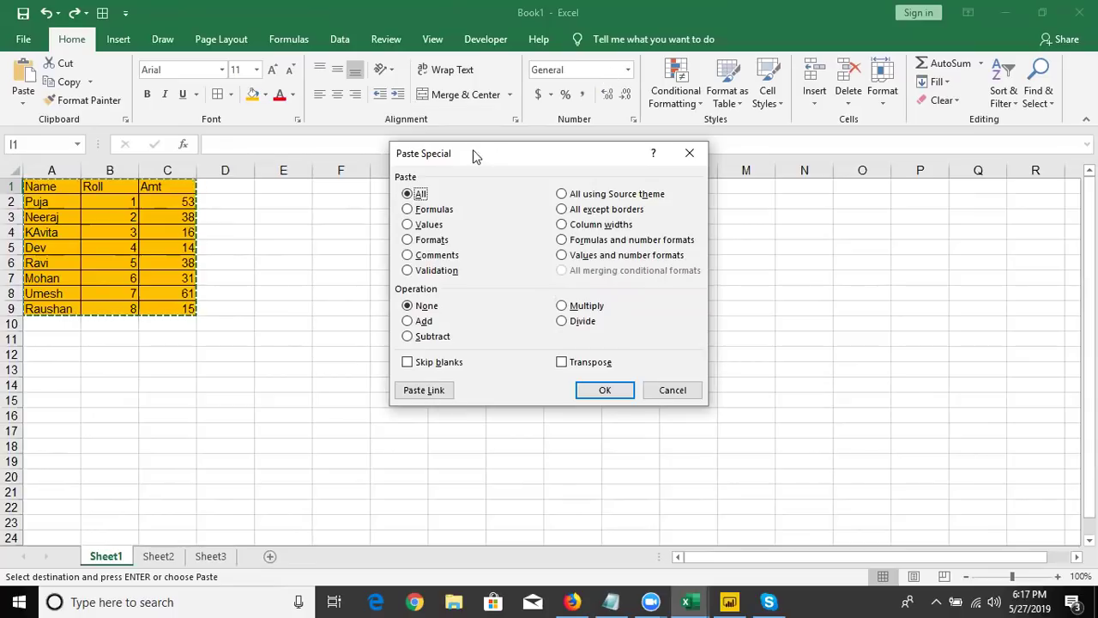
left_click(584, 393)
key("ctrl+z")
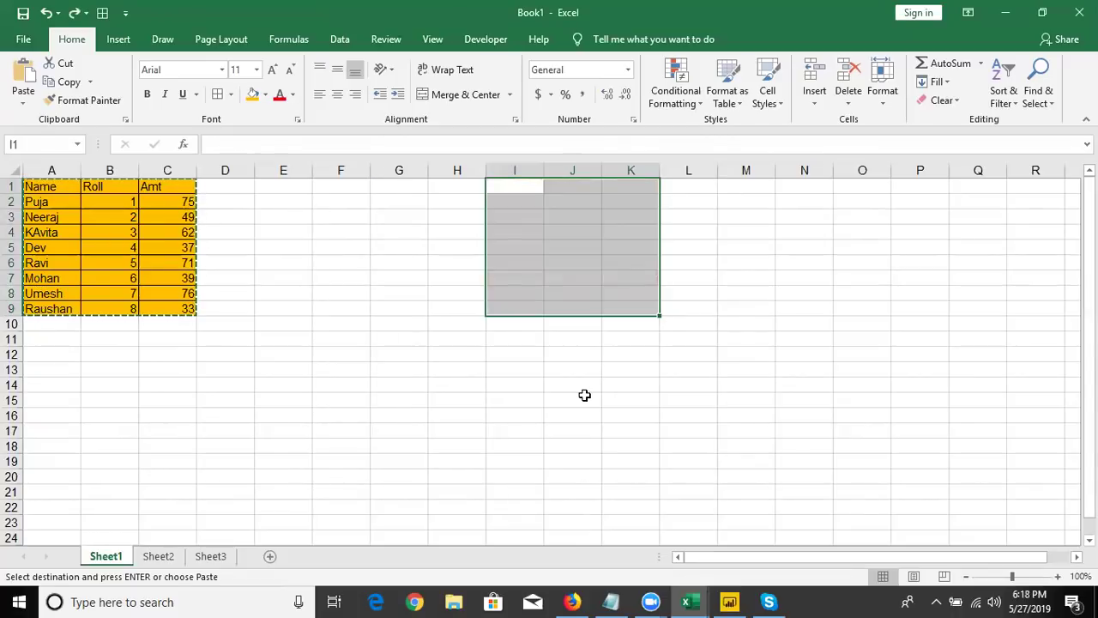
- Paste Special the table into I1 with Formulas only
right_click(524, 190)
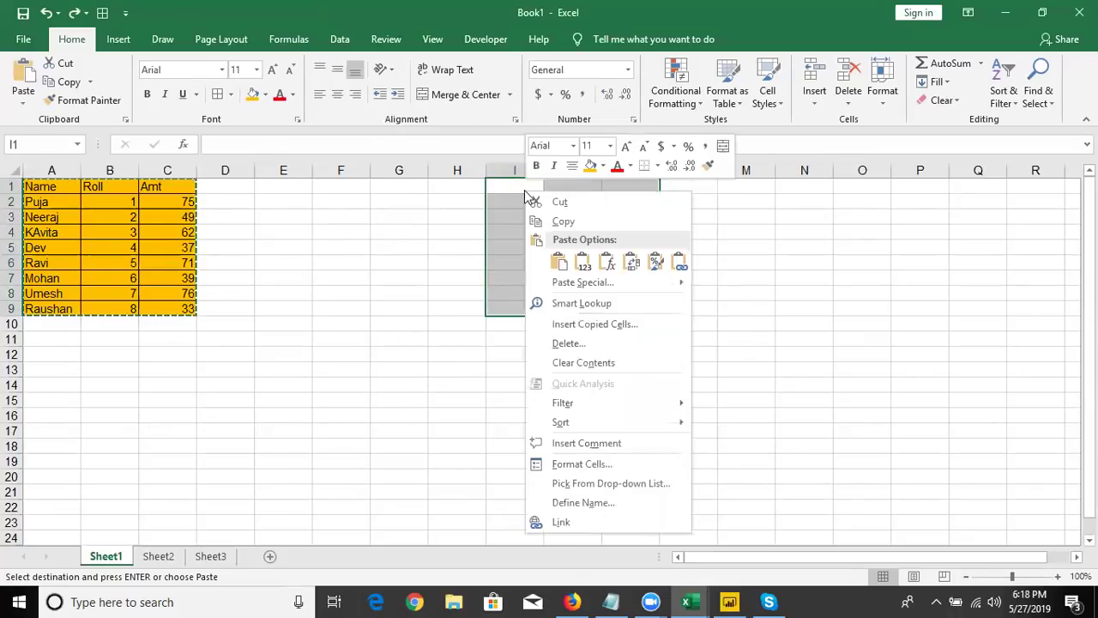
left_click(559, 283)
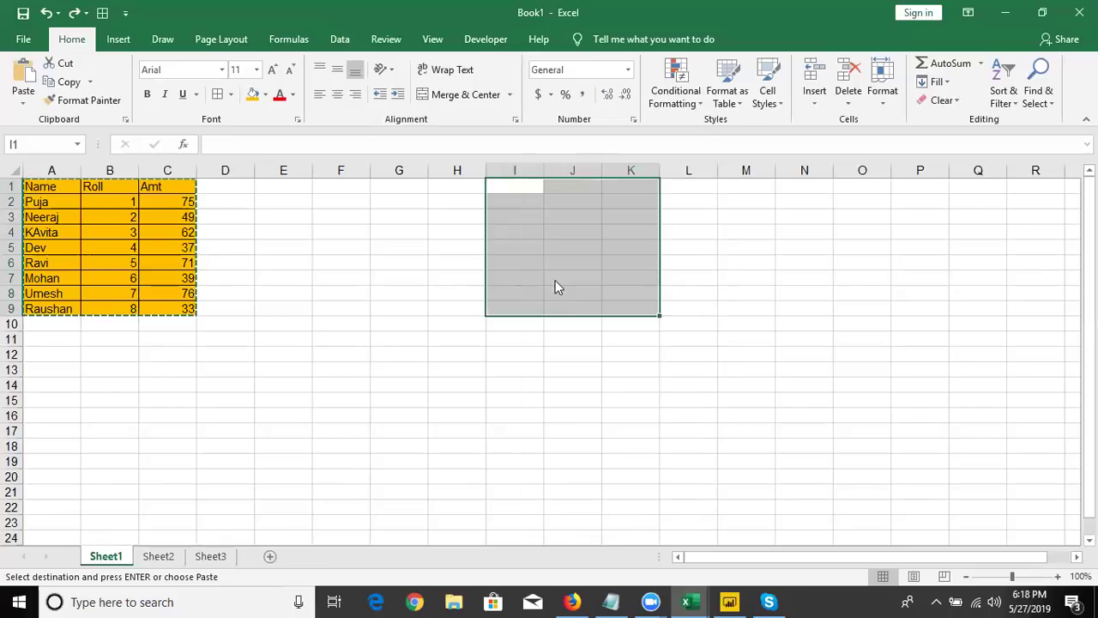
left_click(441, 206)
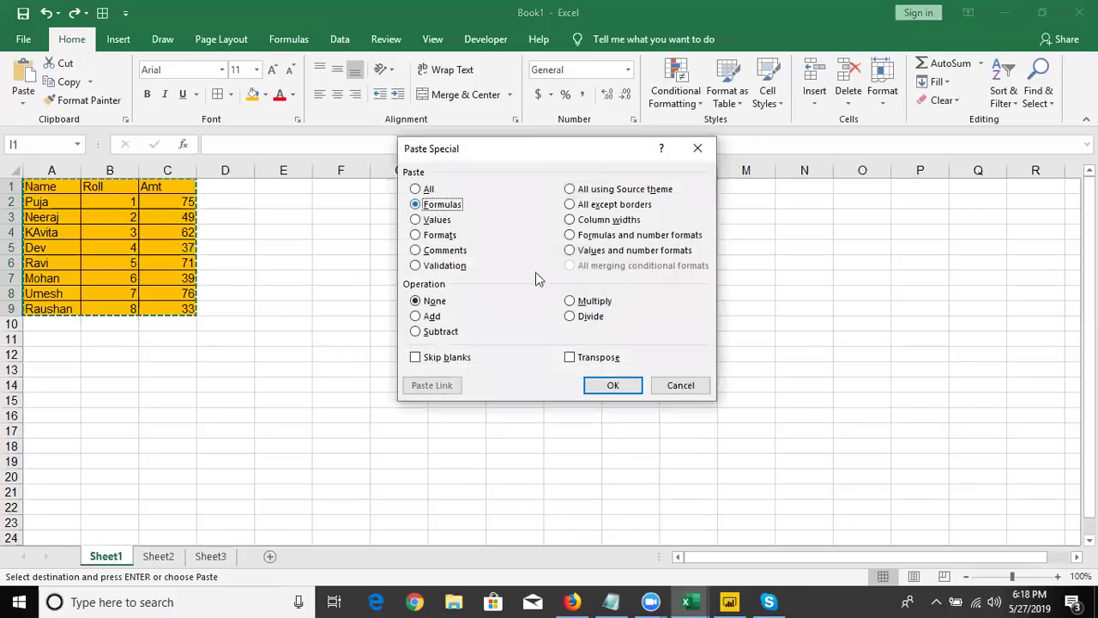
left_click(596, 386)
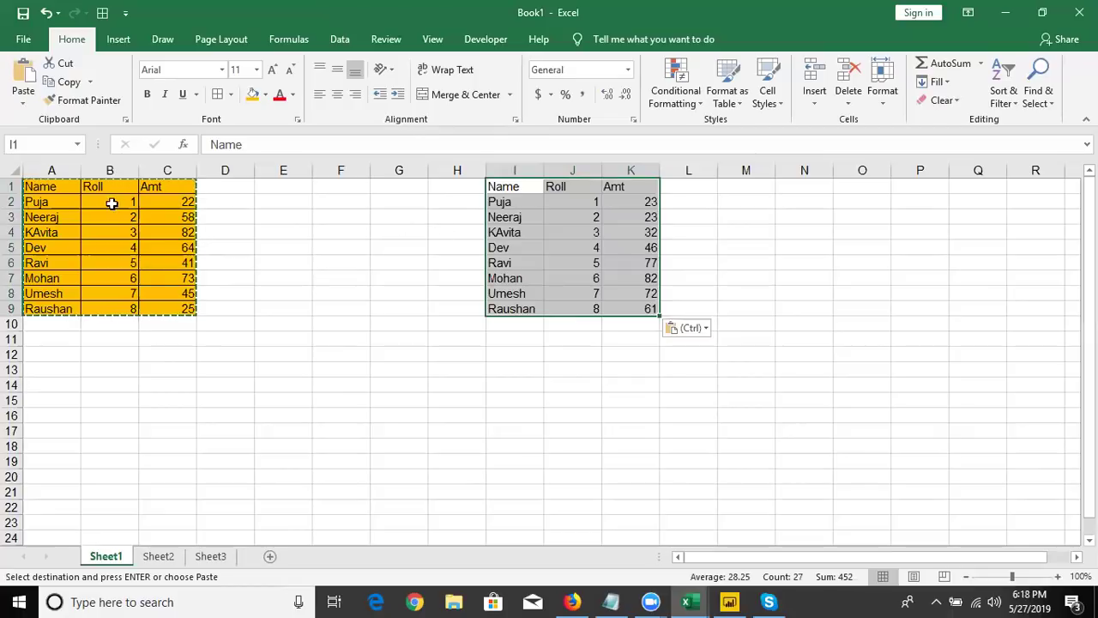
- Compare the original and pasted tables, showing C2's RANDBETWEEN formula
left_click(53, 203)
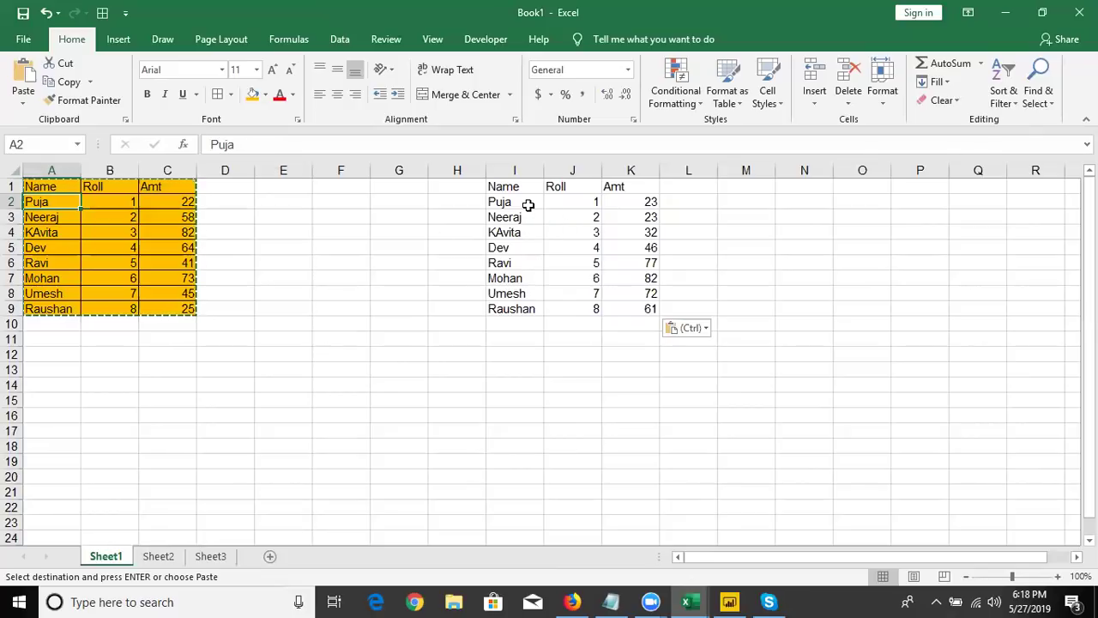
left_click(528, 205)
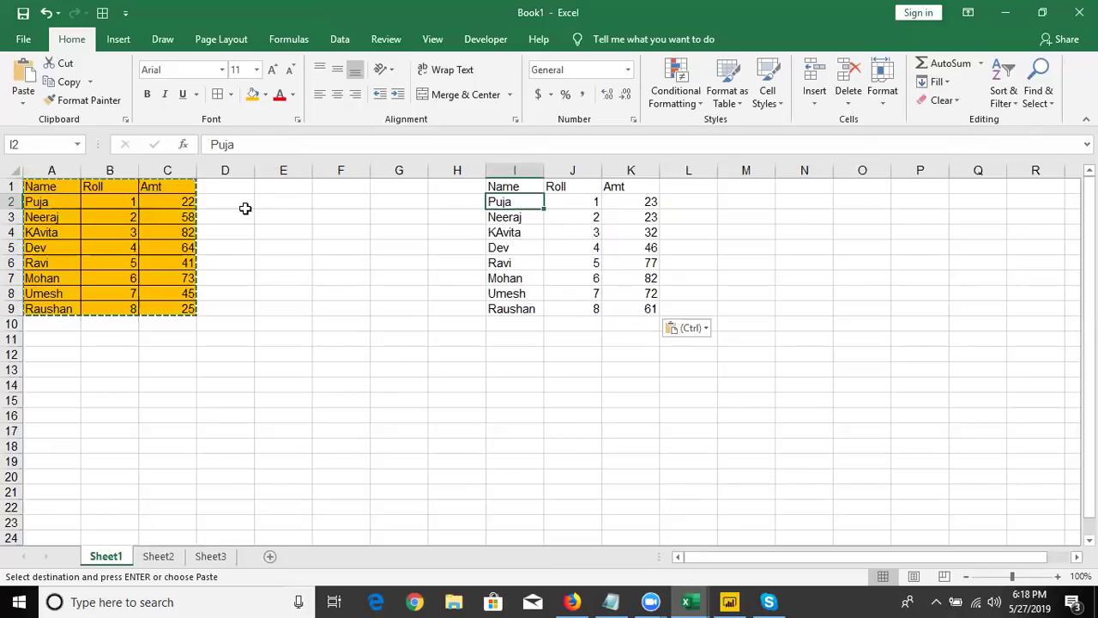
left_click(52, 184)
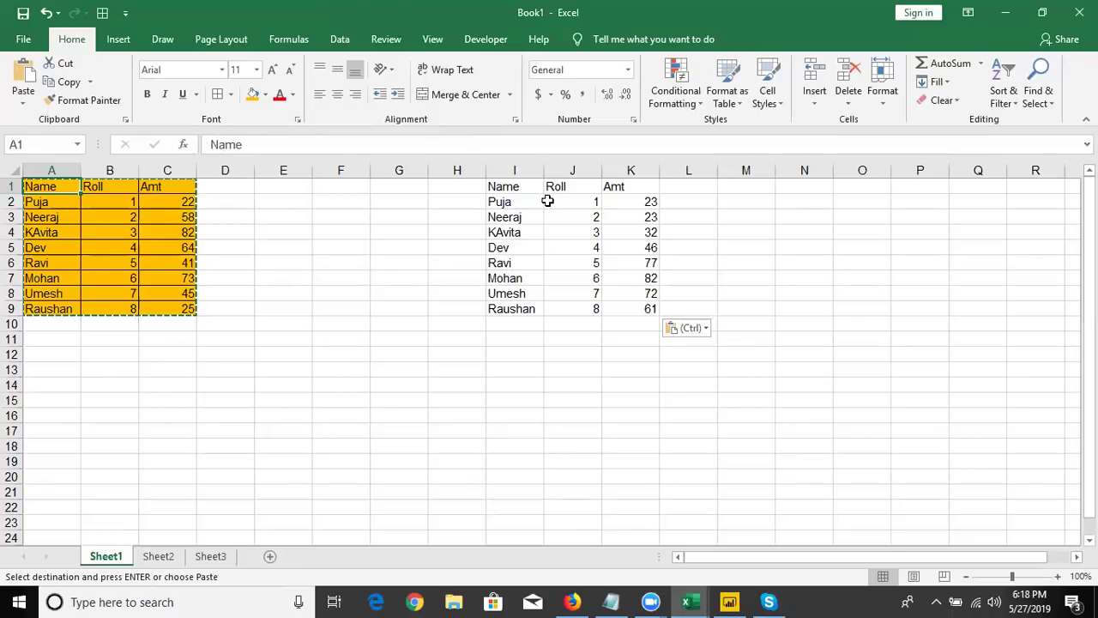
left_click(188, 204)
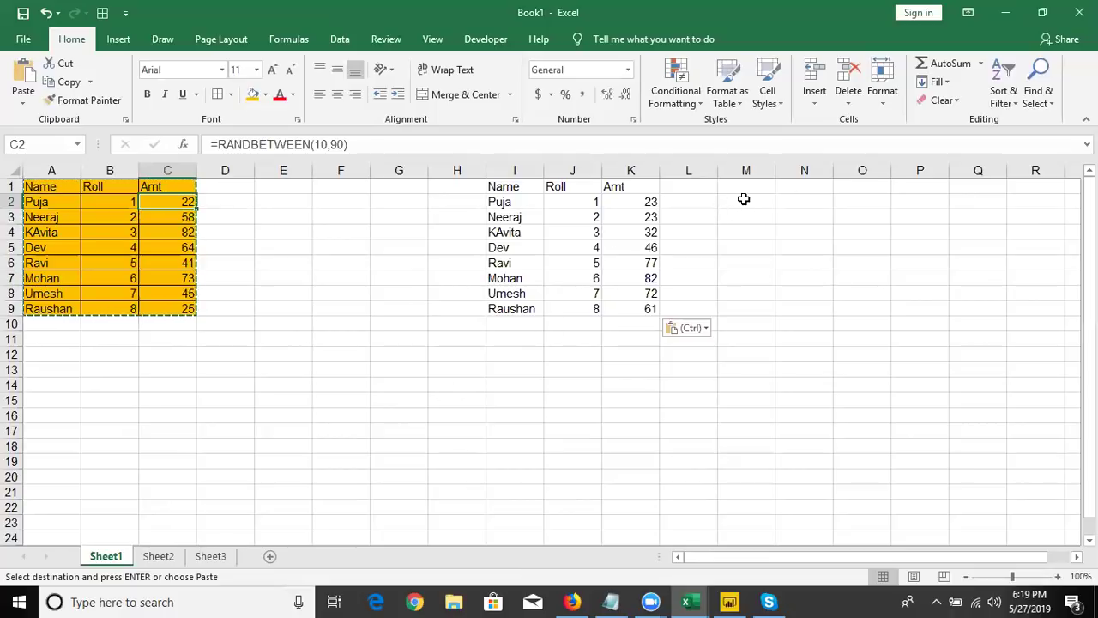
- Try a Values-only Paste Special into M1, then undo it
left_click(742, 190)
right_click(743, 190)
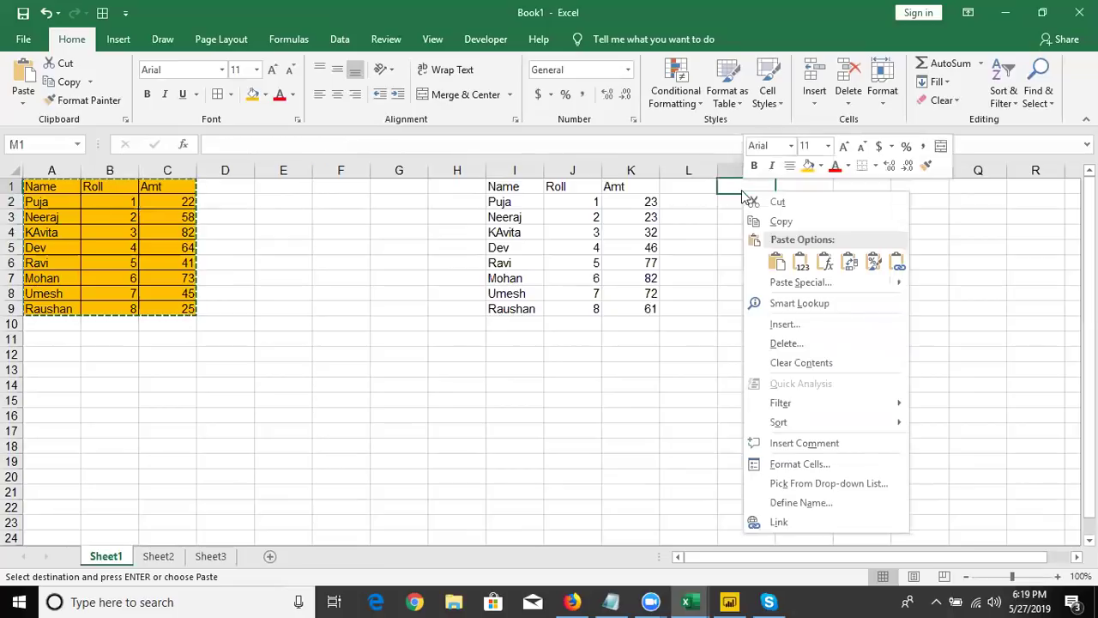
left_click(784, 282)
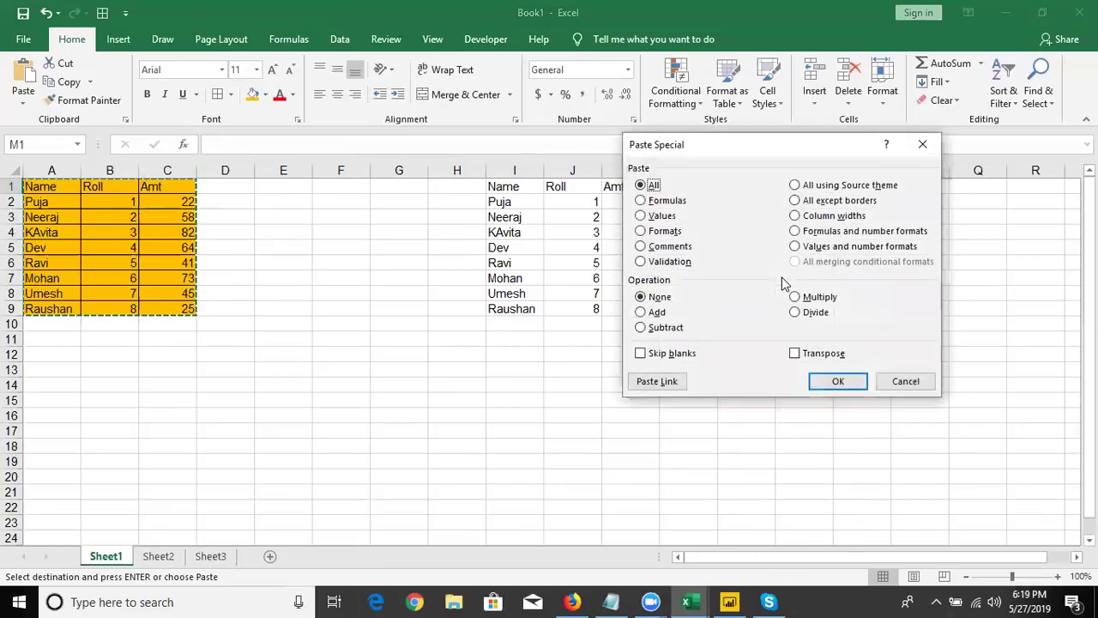
left_click(661, 215)
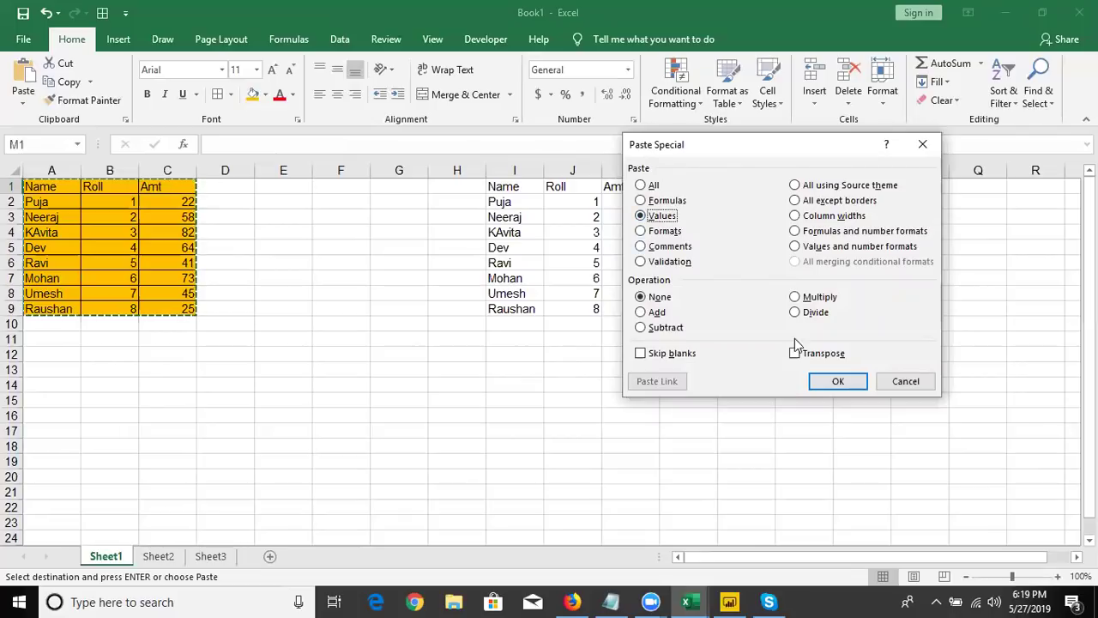
left_click(839, 391)
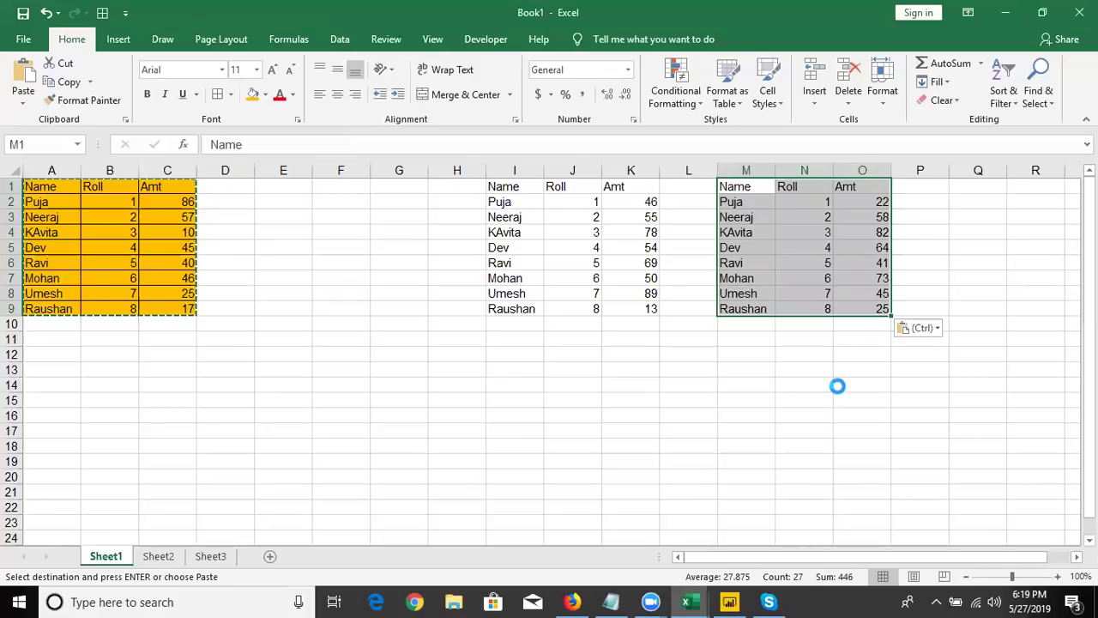
key("ctrl+z")
- Check the Amt values in column K and select K1 through K9
left_click(624, 235)
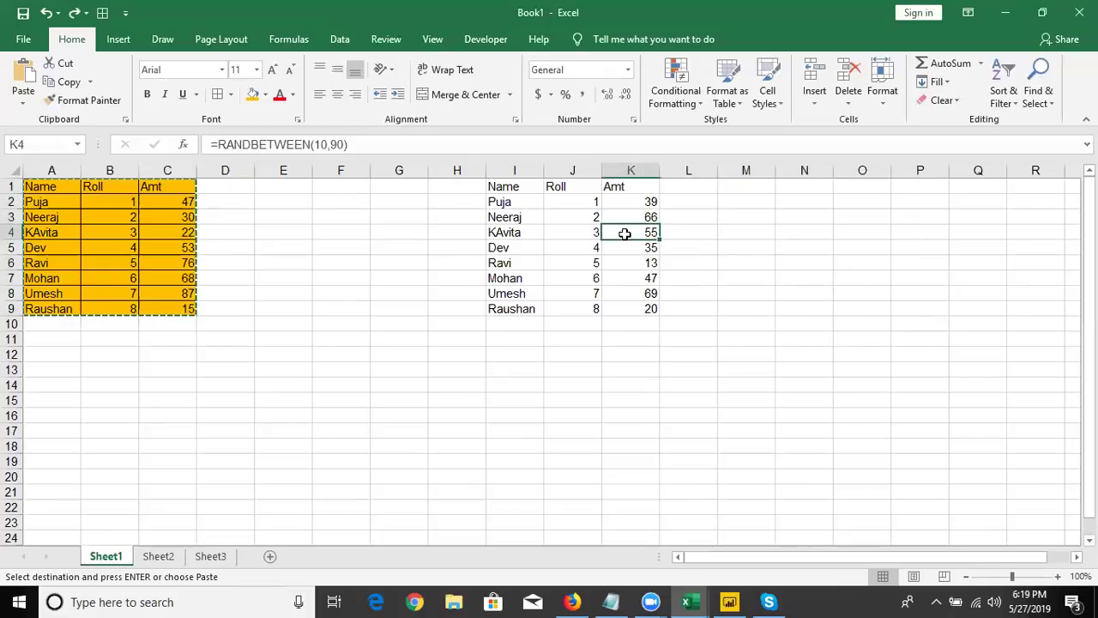
key("Up")
key("Up")
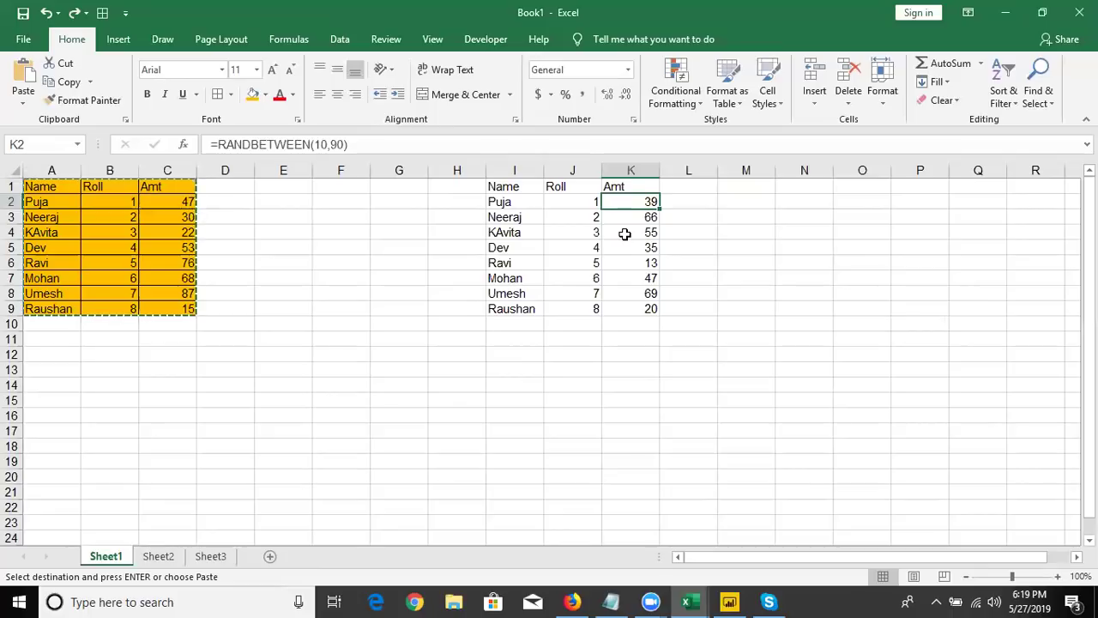
key("Down")
key("Down")
key("Down")
key("Down")
key("Down")
key("Down")
key("Down")
key("Up")
key("Up")
key("Up")
key("Up")
key("Up")
key("Up")
key("Up")
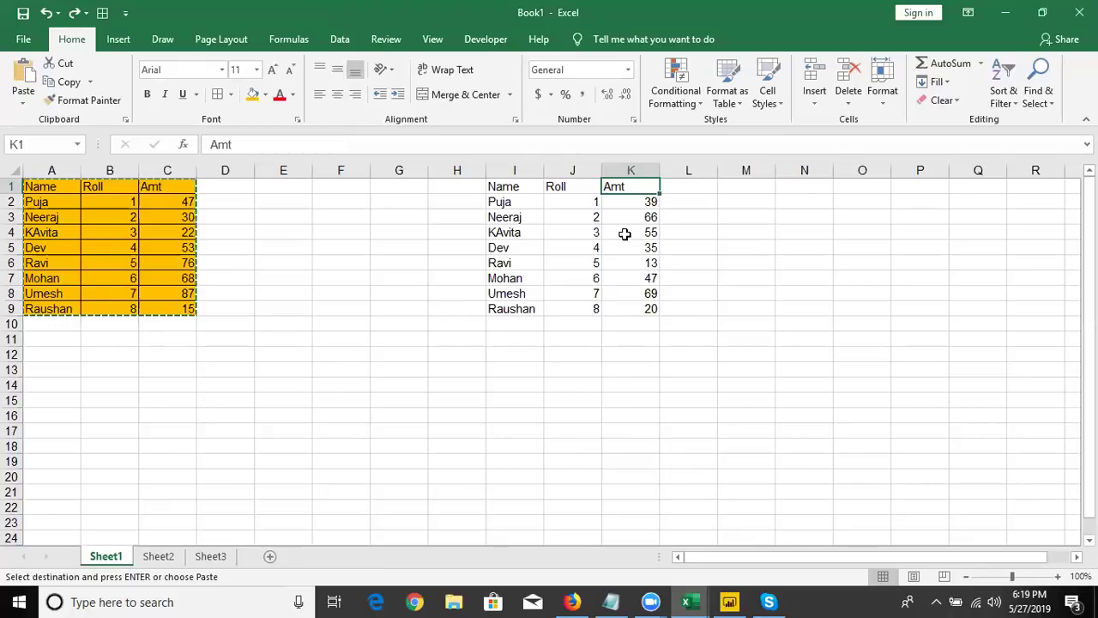
key("ctrl+shift+Down")
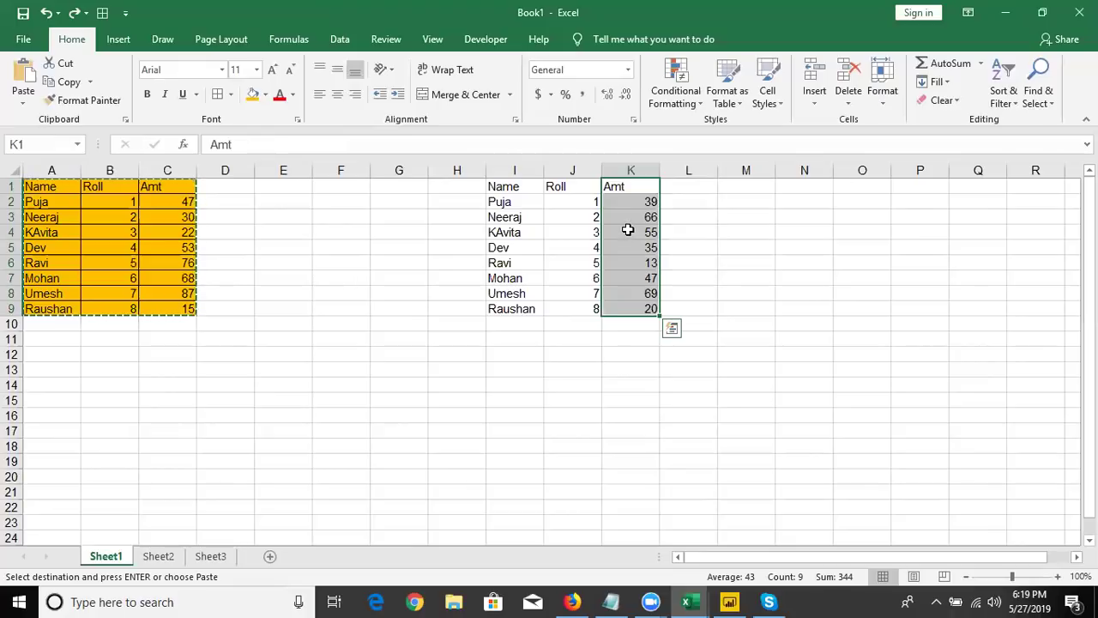
- Paste K1:K9 over itself as Values, fixing amounts 39, 66, 55, 35, 13, 47, 69, 20
key("ctrl+c")
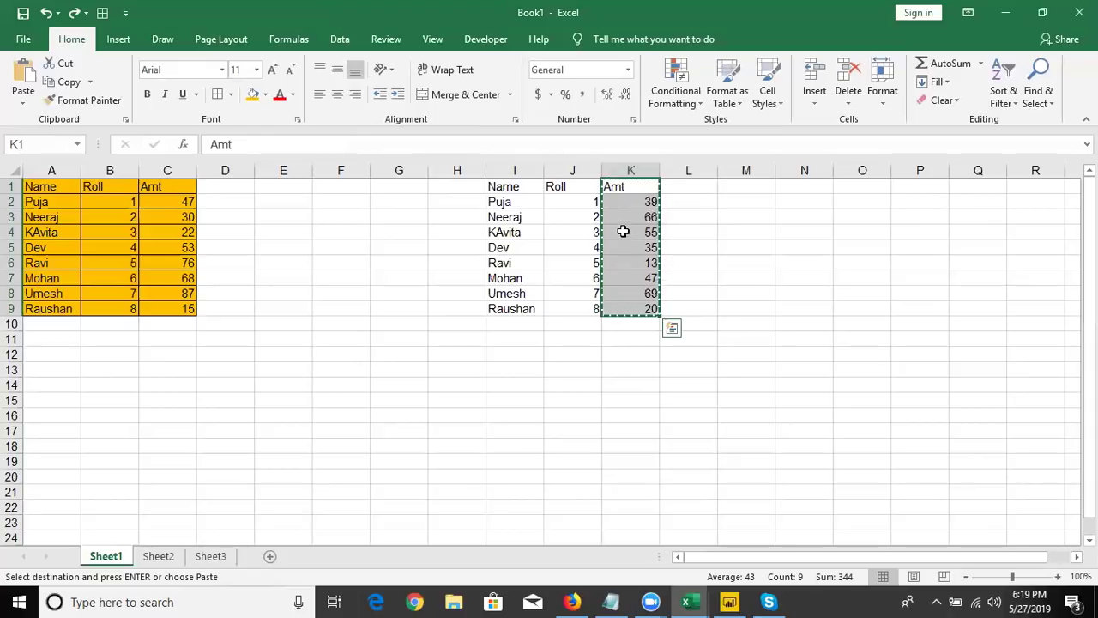
right_click(628, 205)
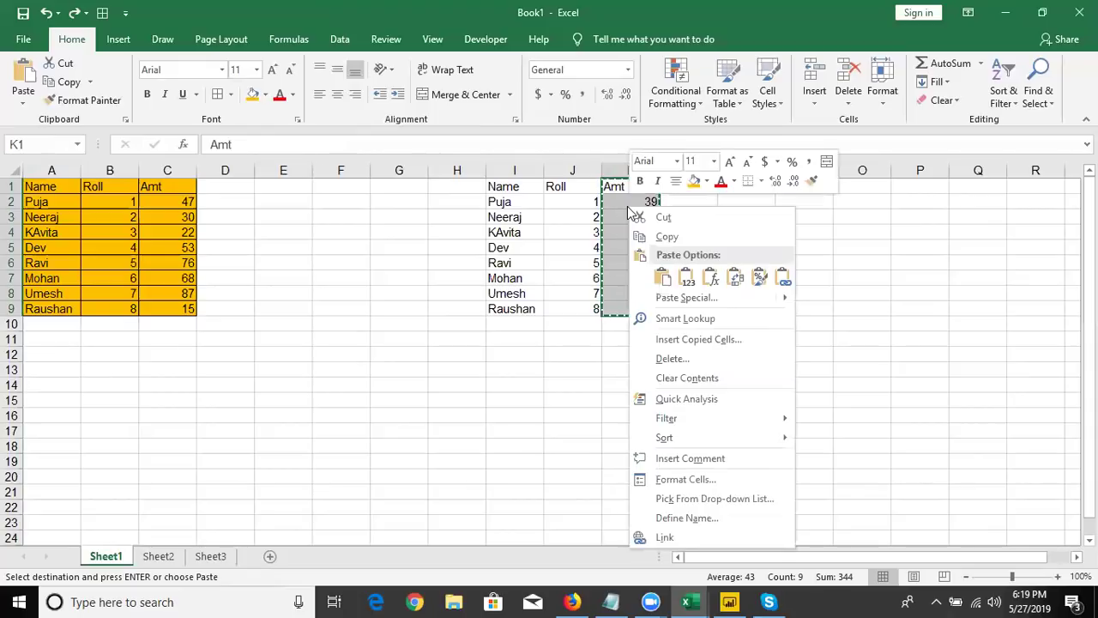
left_click(654, 296)
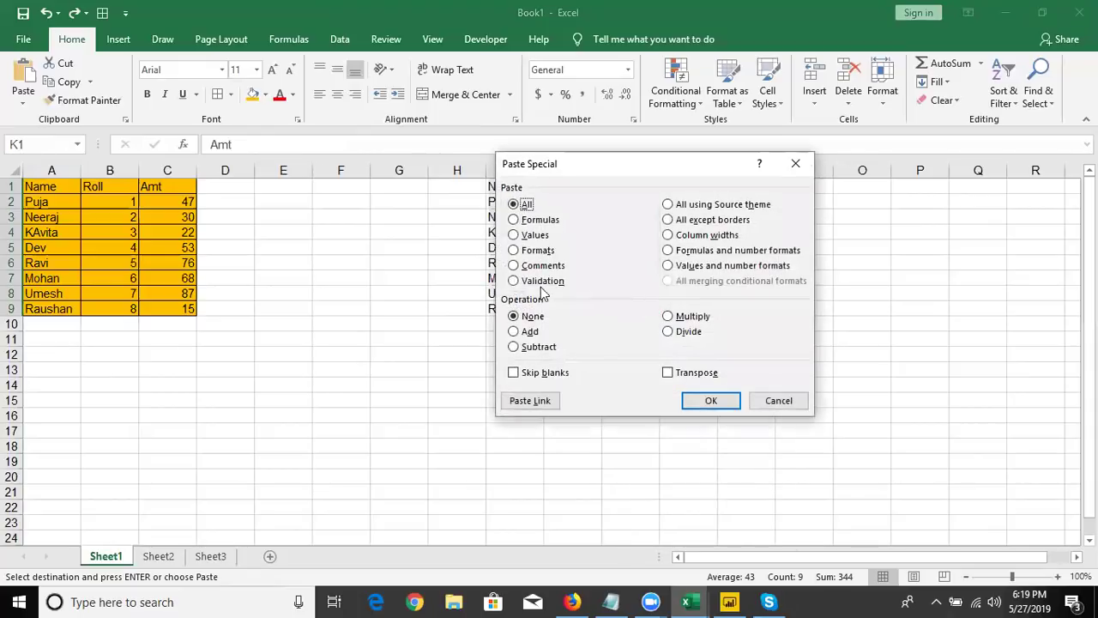
left_click(514, 219)
left_click(513, 234)
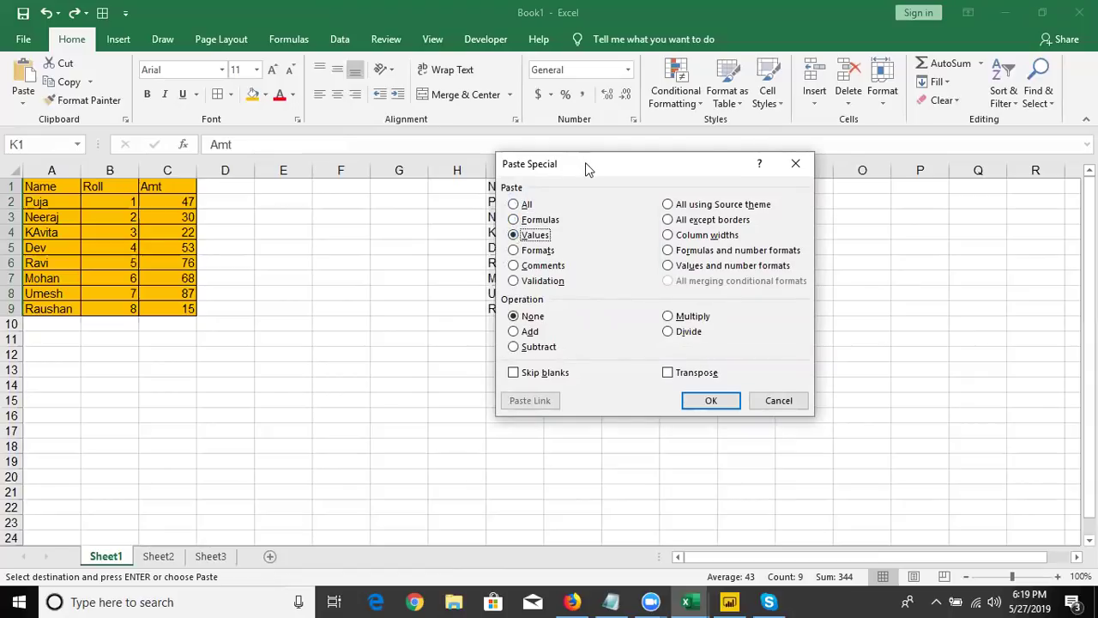
left_click_drag(585, 163, 805, 153)
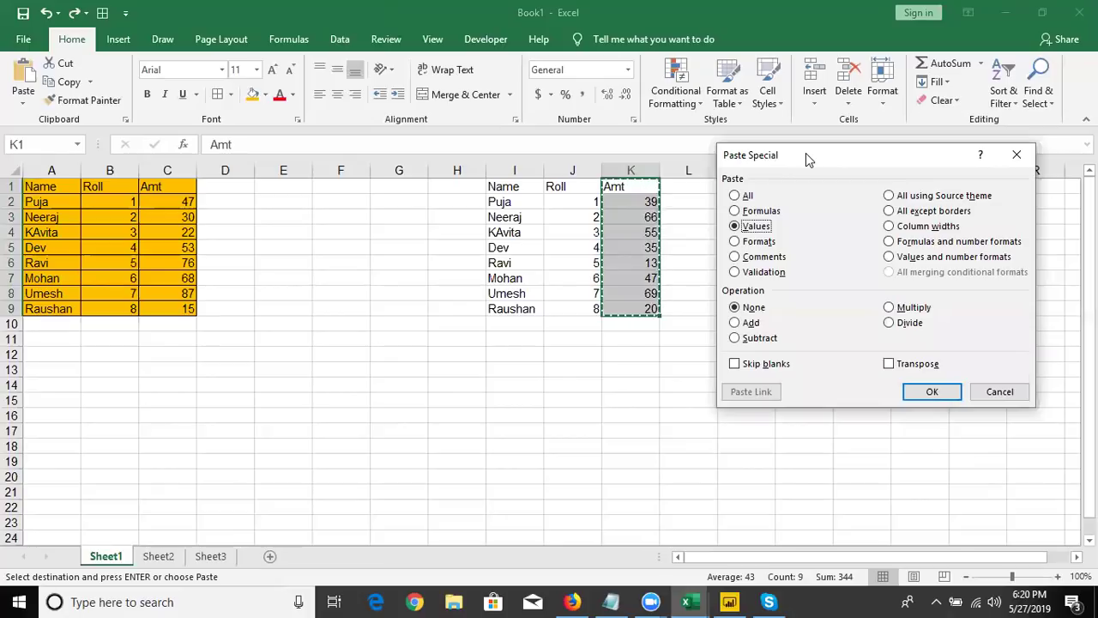
left_click(935, 391)
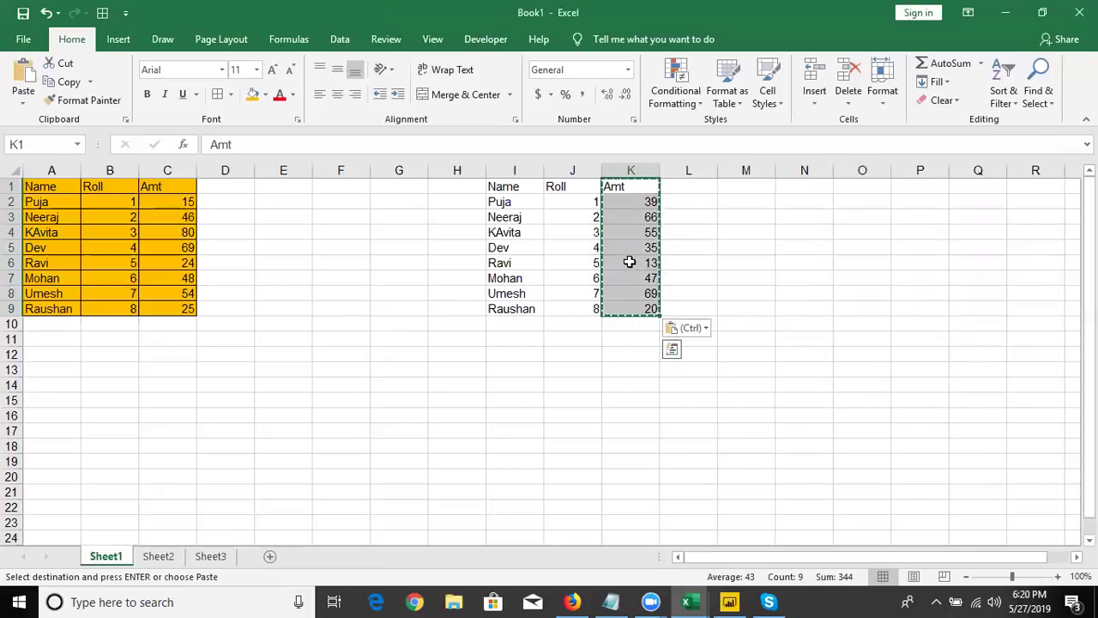
left_click(630, 262)
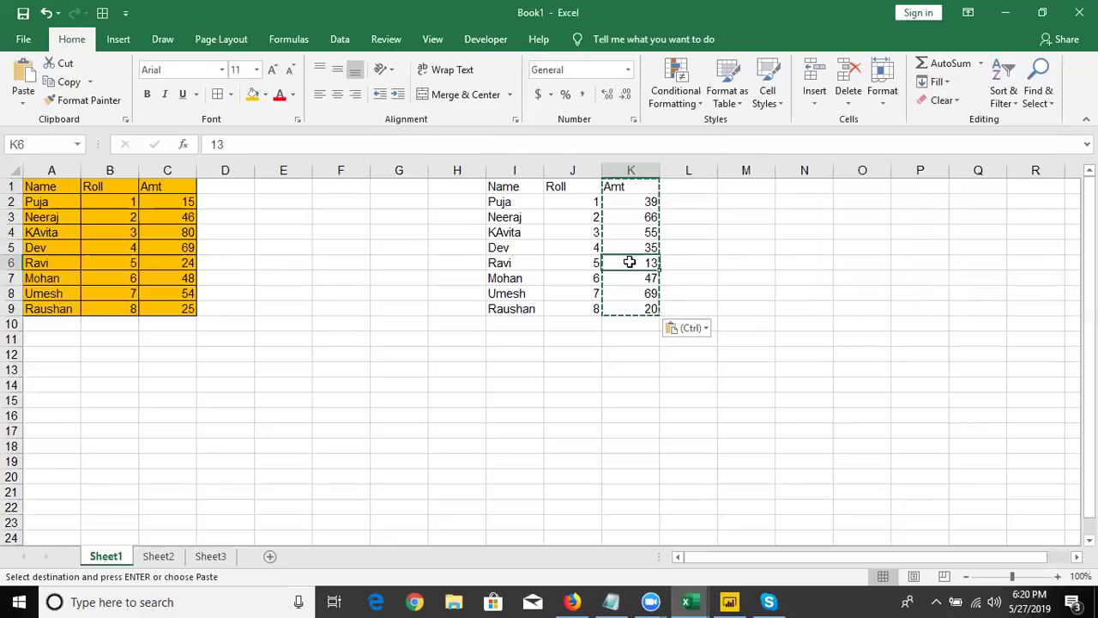
key("Escape")
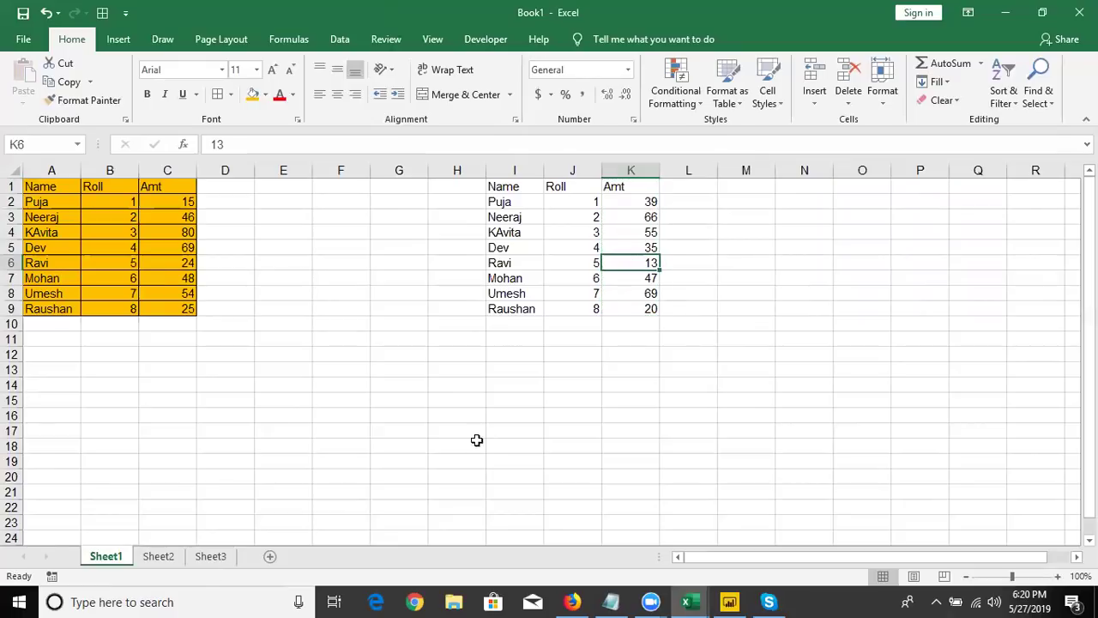
- Open 2.Customer Sales Dashbord from File > Open > Recent
left_click(23, 39)
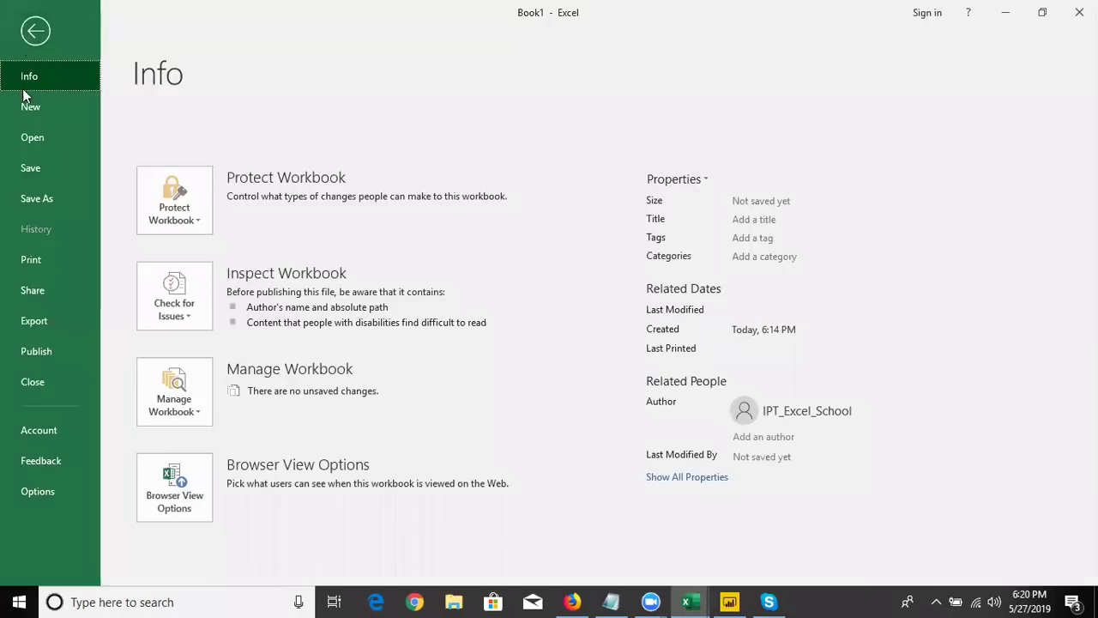
left_click(33, 142)
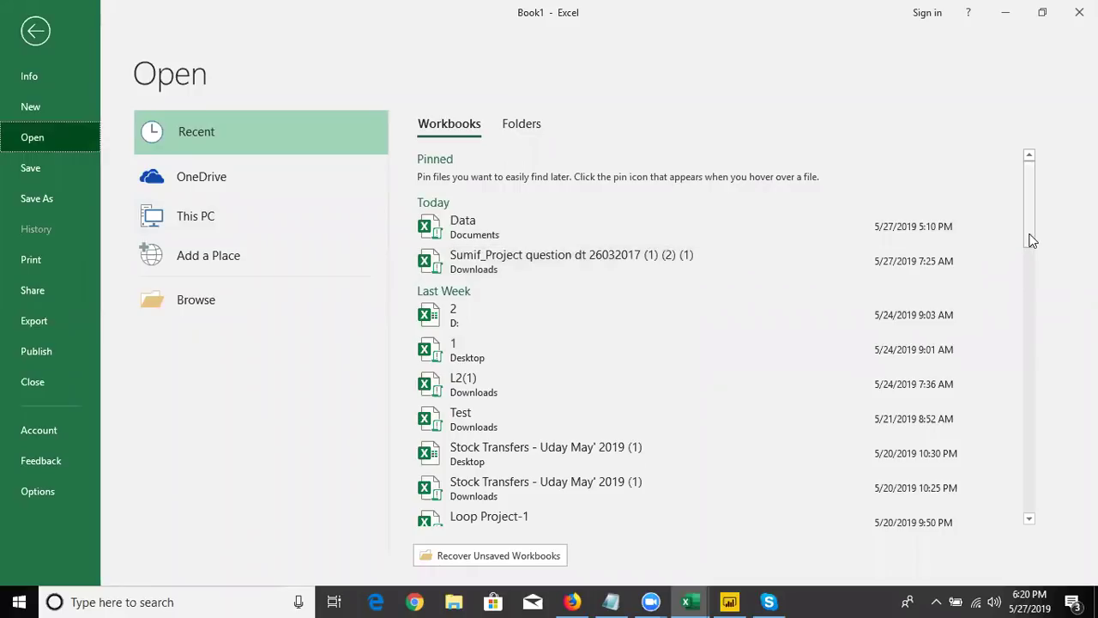
left_click_drag(1031, 243, 1031, 343)
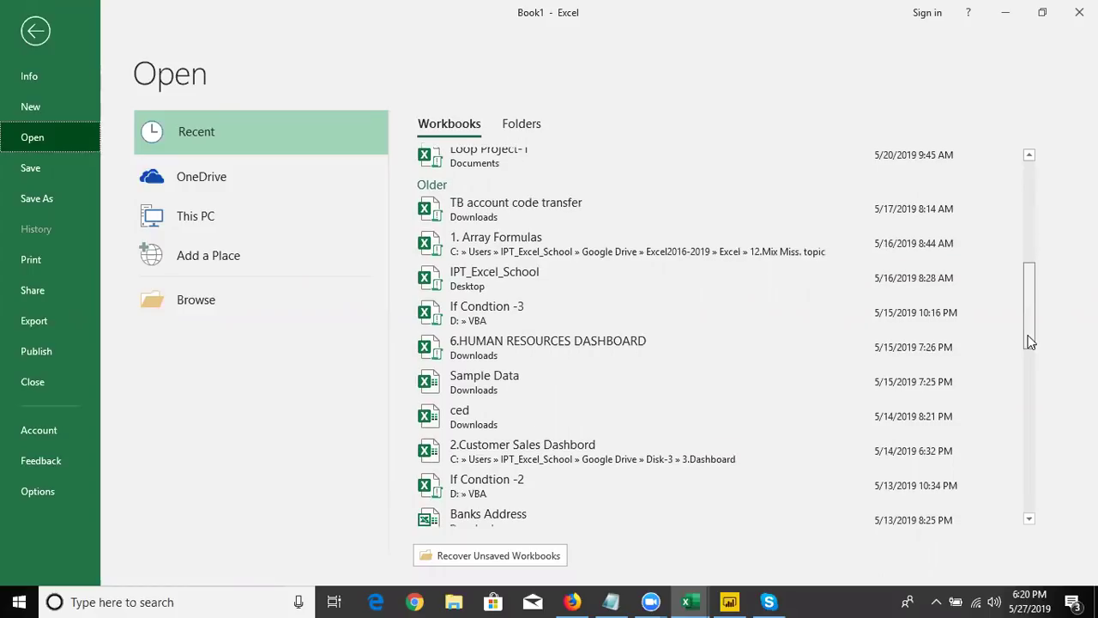
left_click(699, 437)
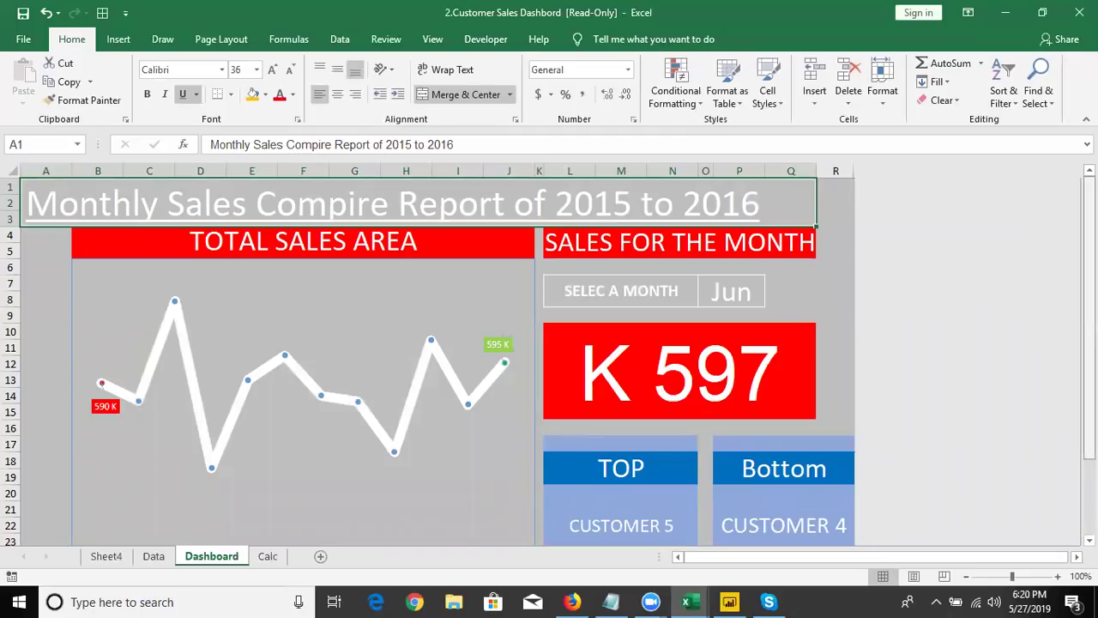
scroll(625, 380, "down", 2)
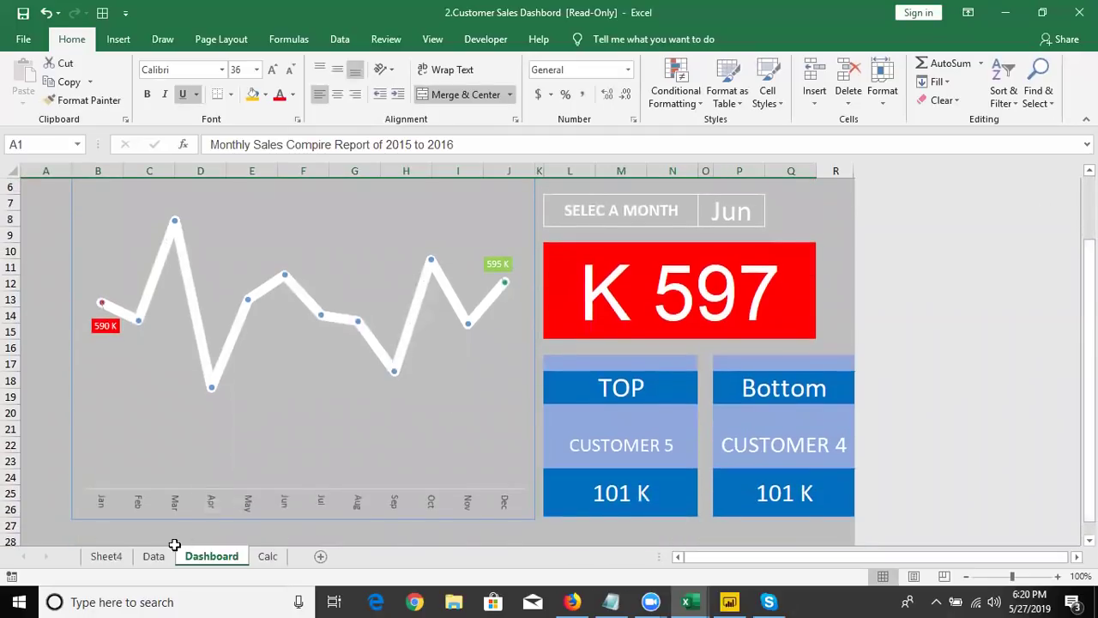
left_click(154, 559)
left_click(387, 284)
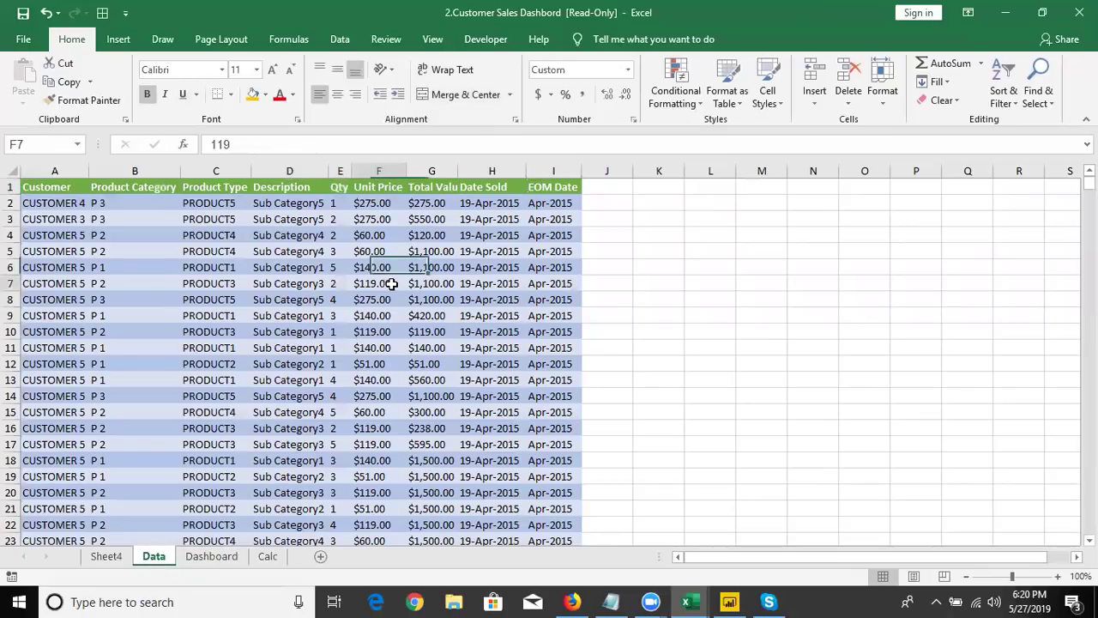
left_click(211, 557)
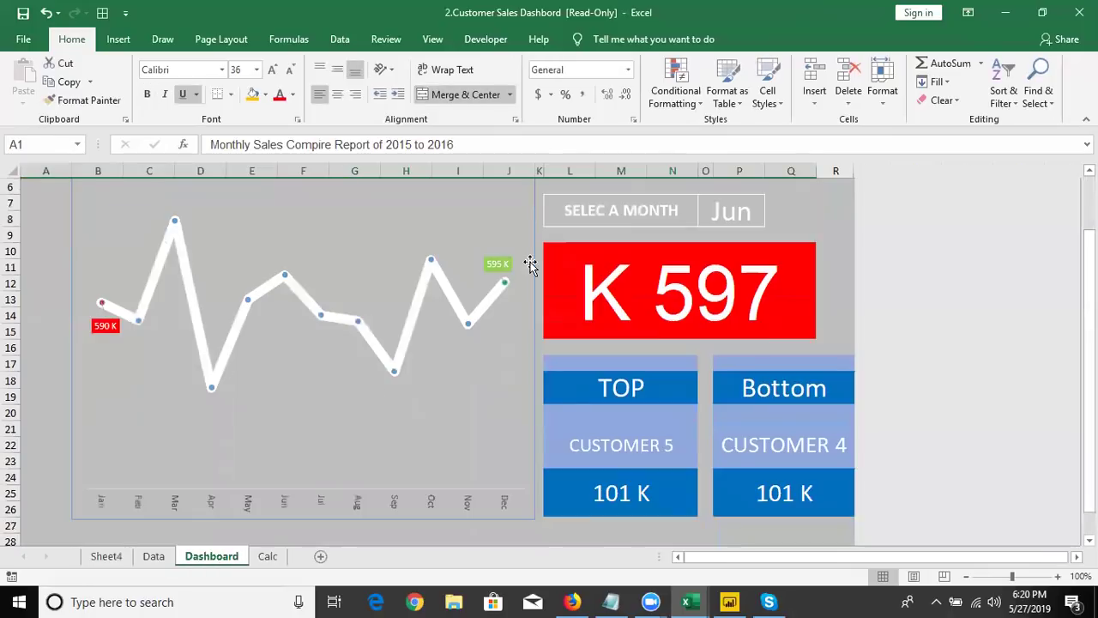
left_click(603, 302)
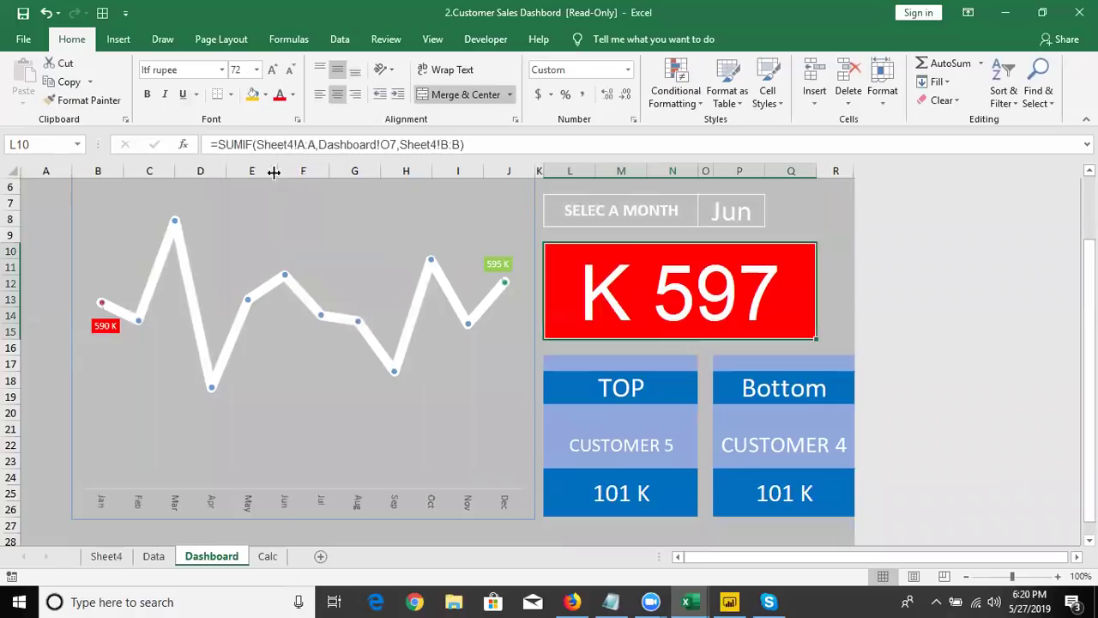
left_click(632, 451)
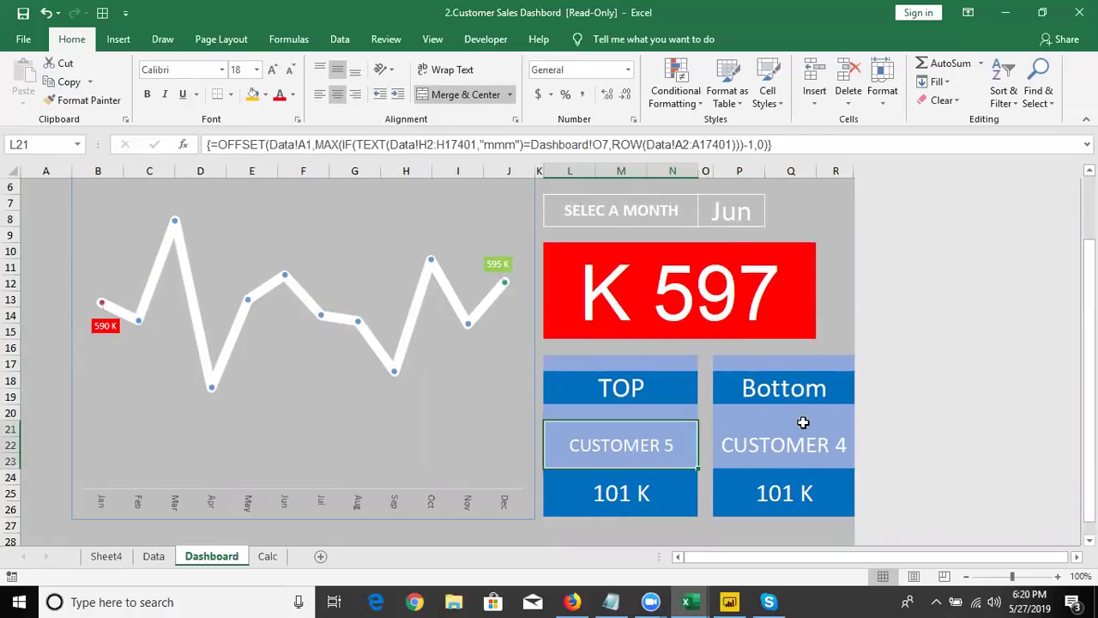
left_click_drag(1090, 377, 1090, 314)
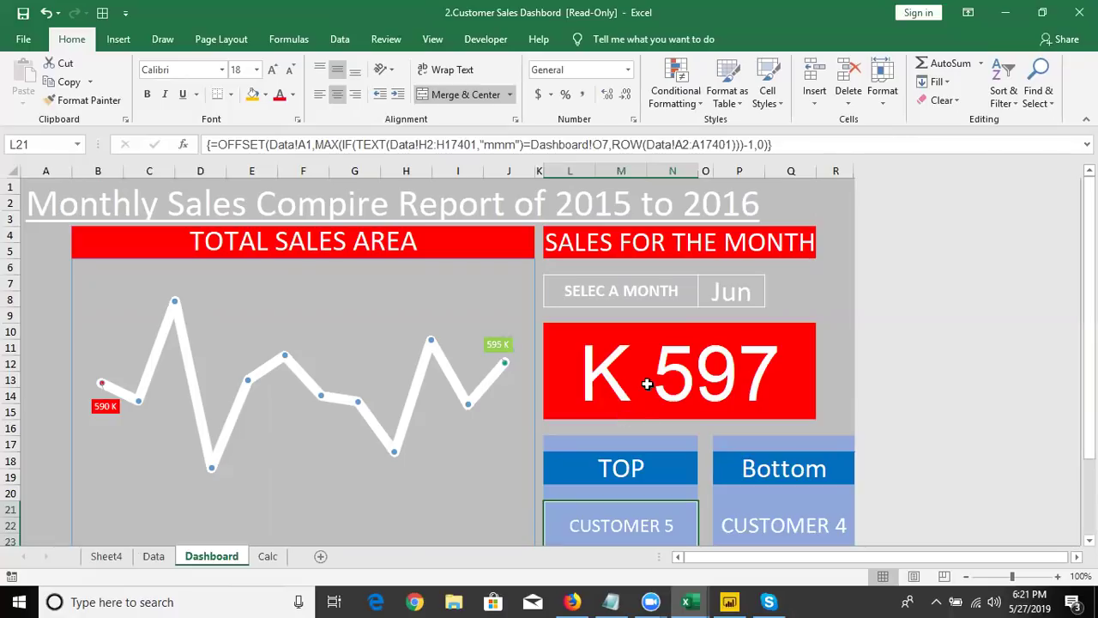
- Copy the Dashboard sheet to (new book) via Move or Copy with Create a copy ticked
right_click(217, 562)
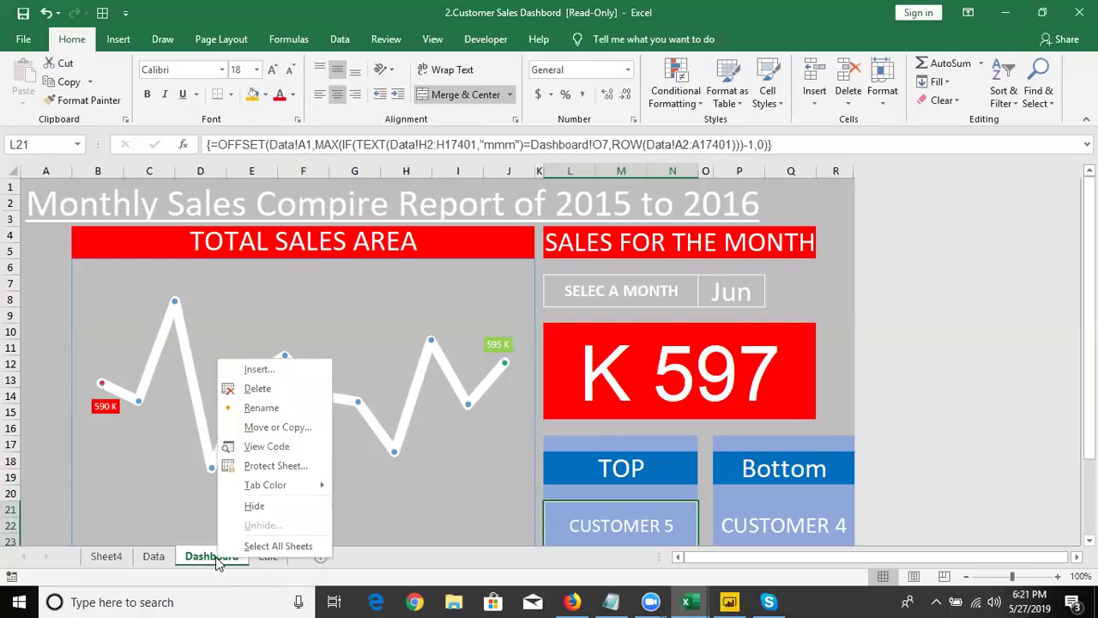
left_click(285, 428)
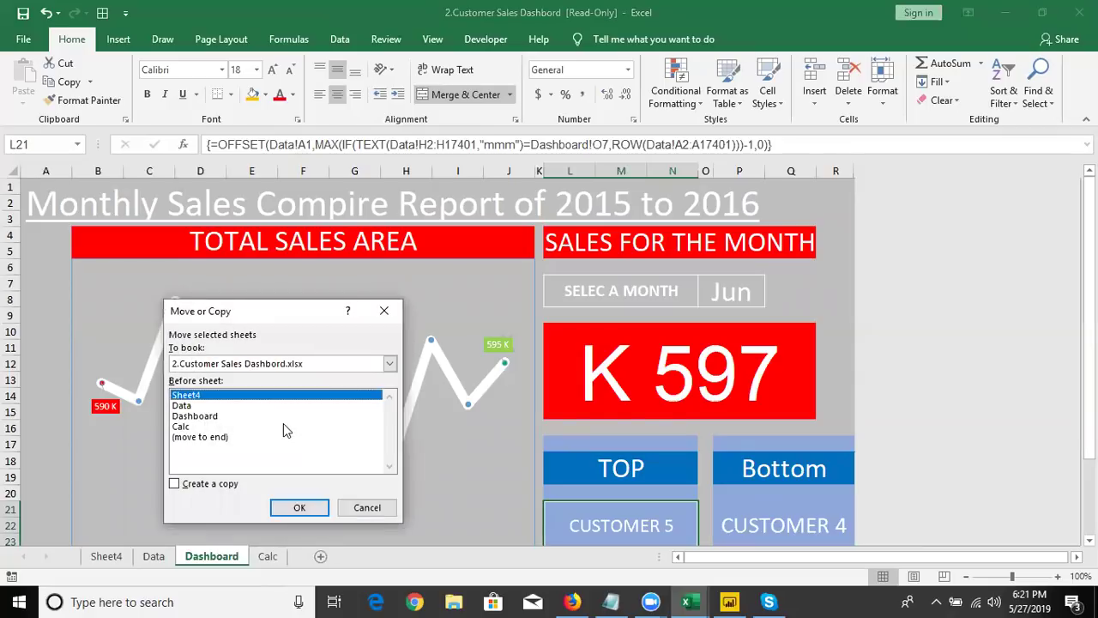
left_click(226, 484)
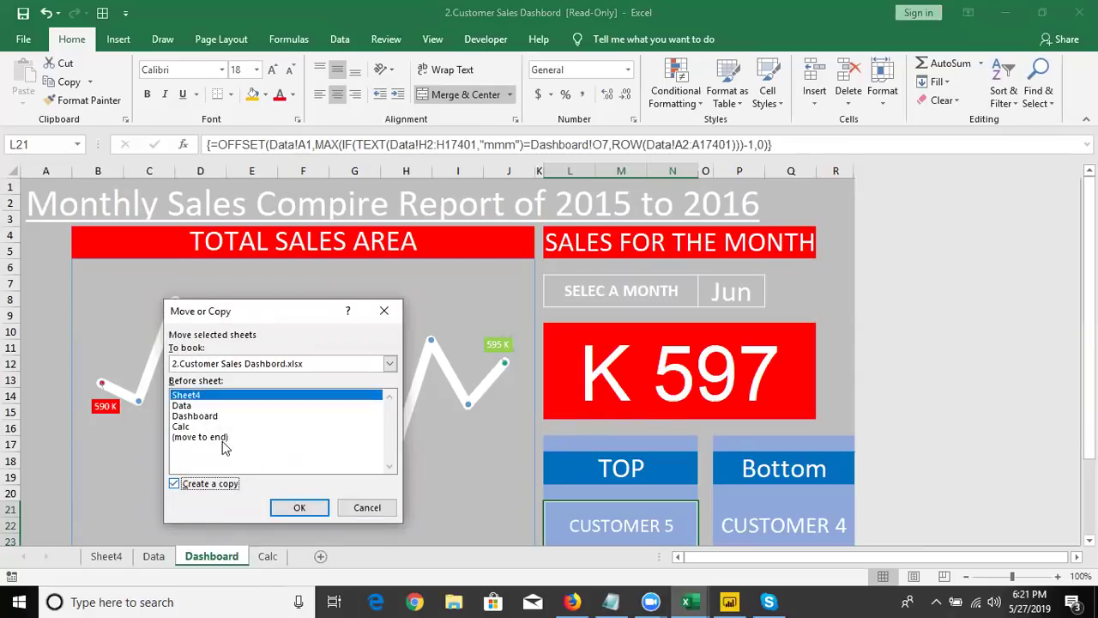
left_click(217, 365)
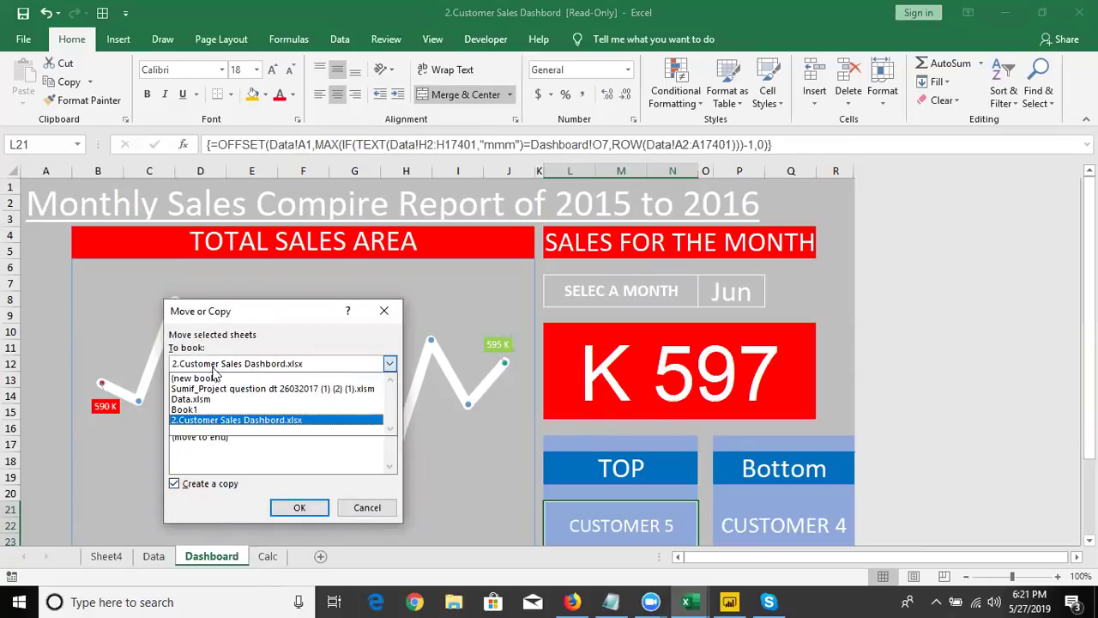
left_click(209, 379)
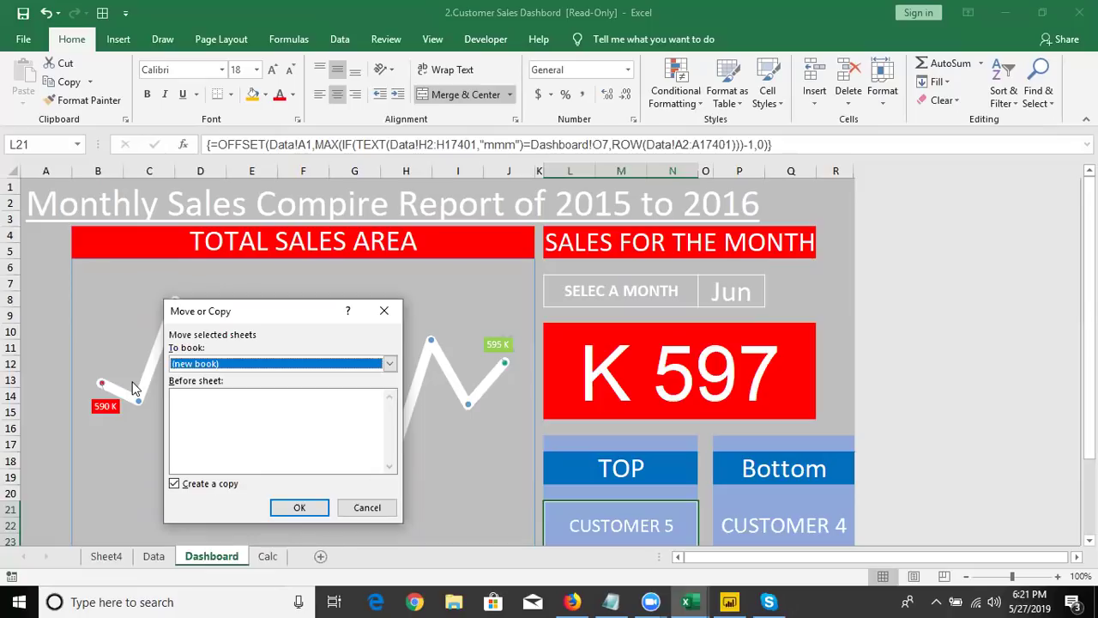
left_click(302, 509)
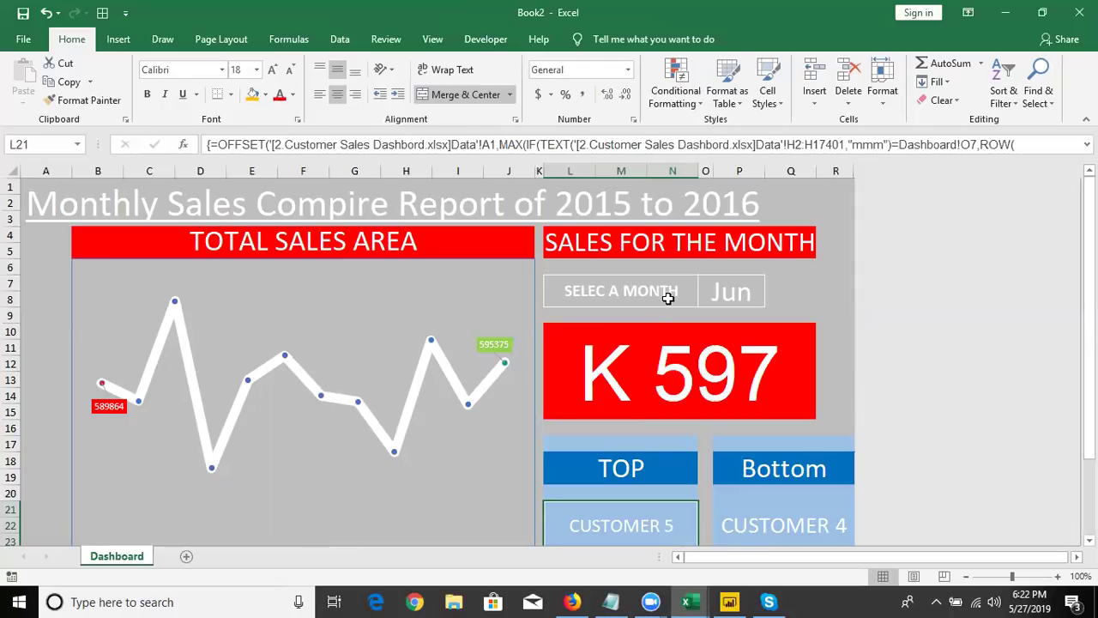
- Check the K 597 total's formula, then select column A, row 1 and the whole sheet
left_click(665, 359)
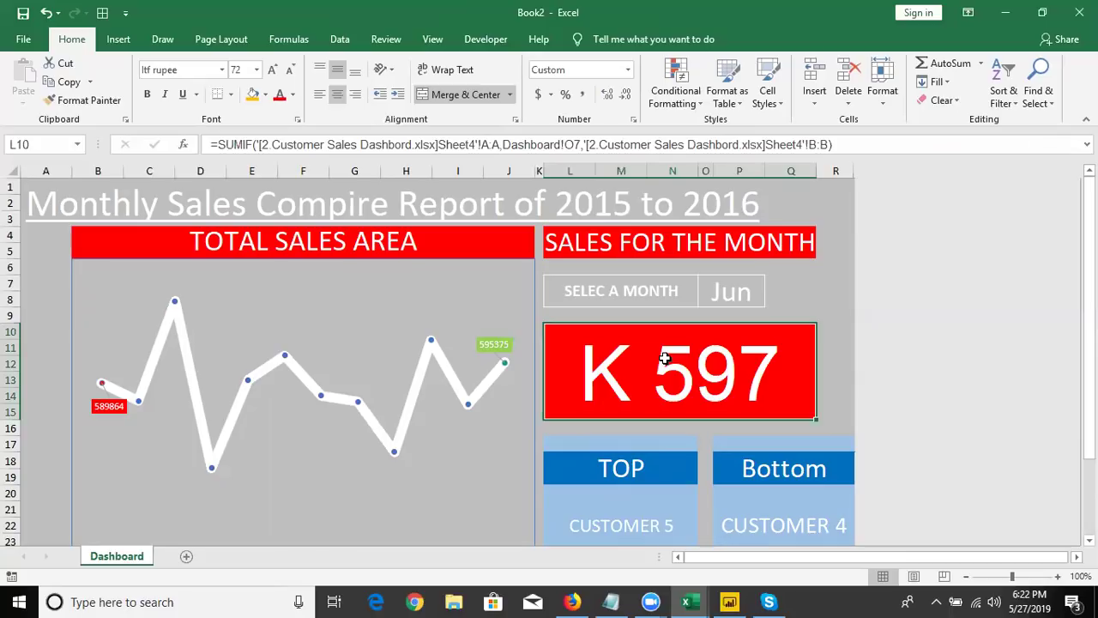
left_click(45, 171)
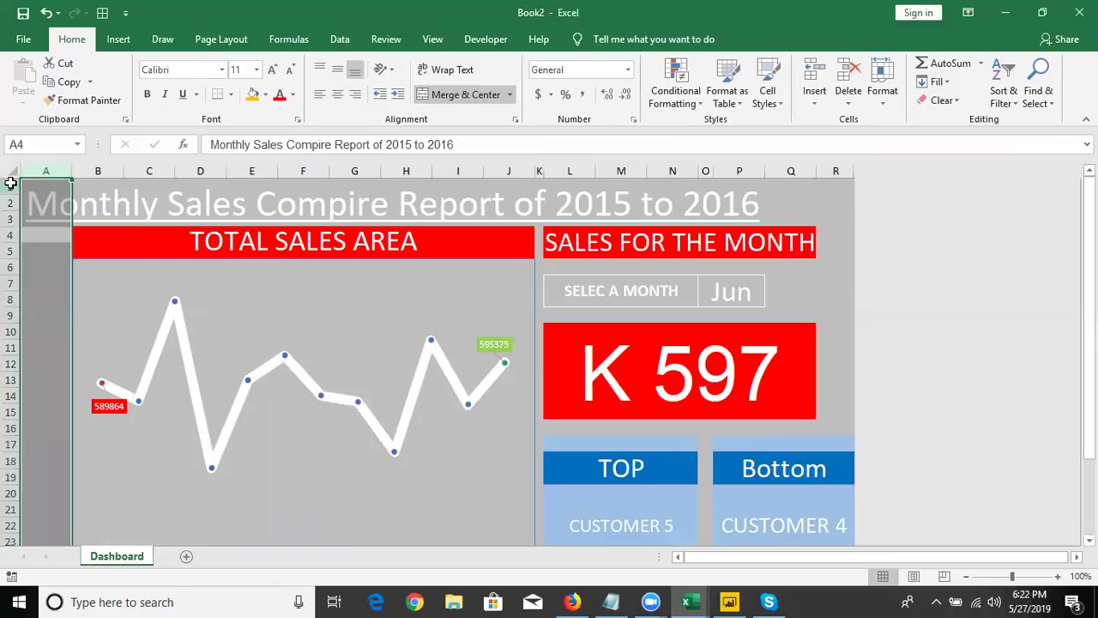
left_click(11, 184)
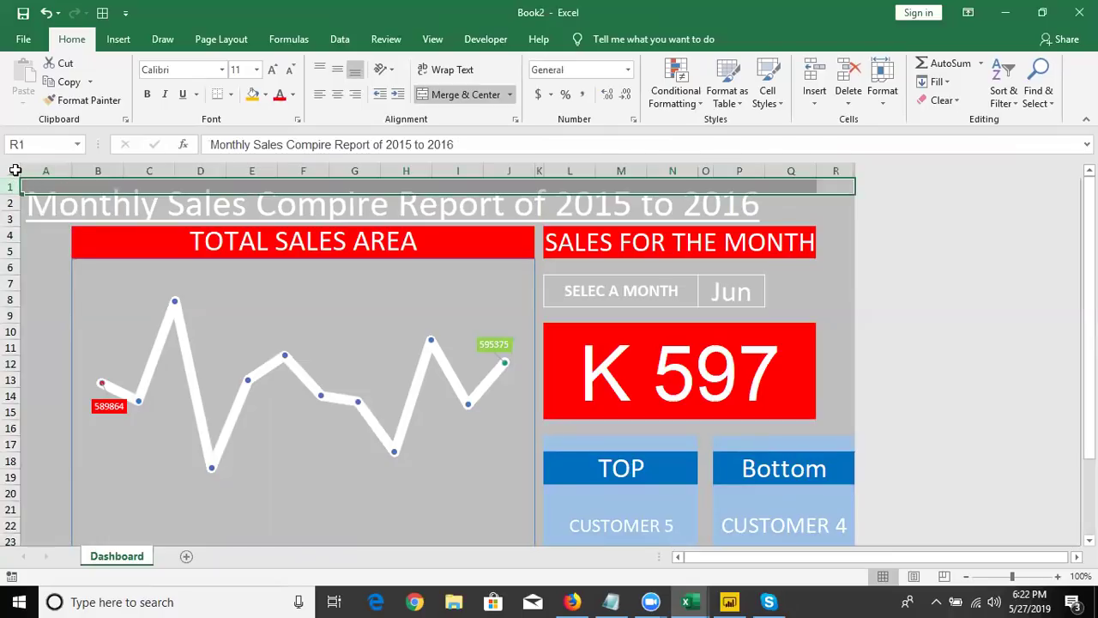
left_click(14, 169)
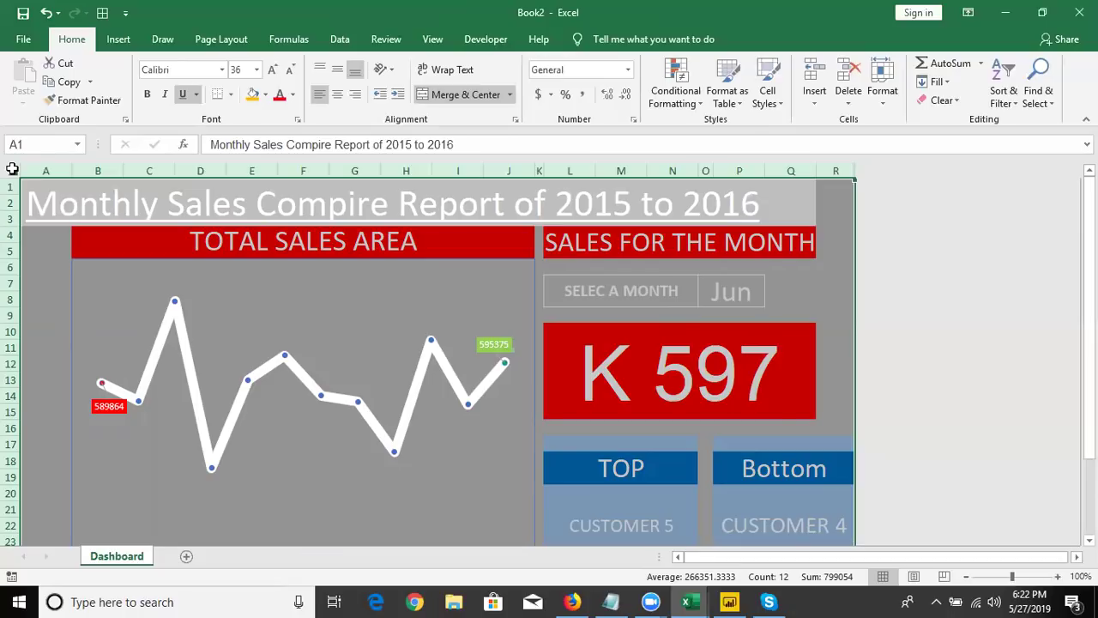
- Copy the whole Dashboard sheet and paste it back at A1 as values only
key("ctrl+c")
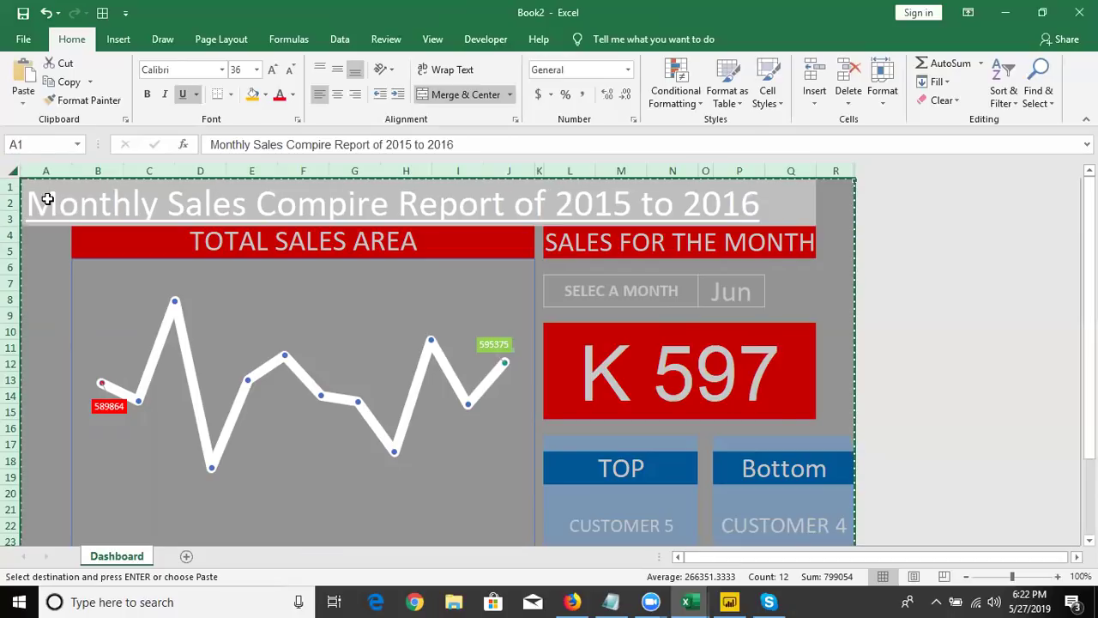
right_click(48, 197)
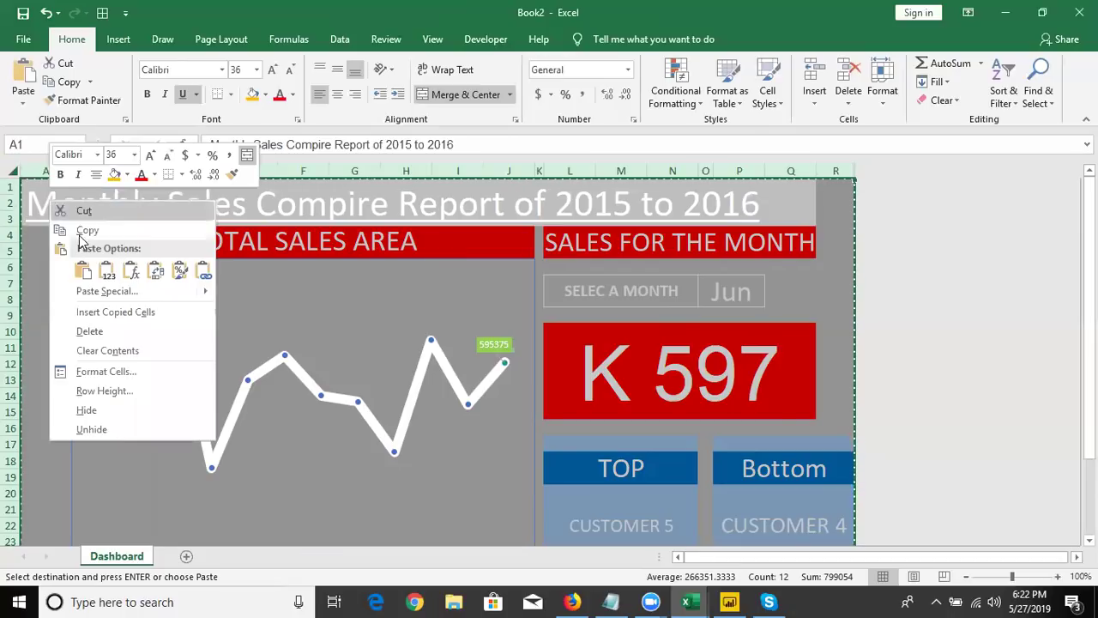
left_click(101, 292)
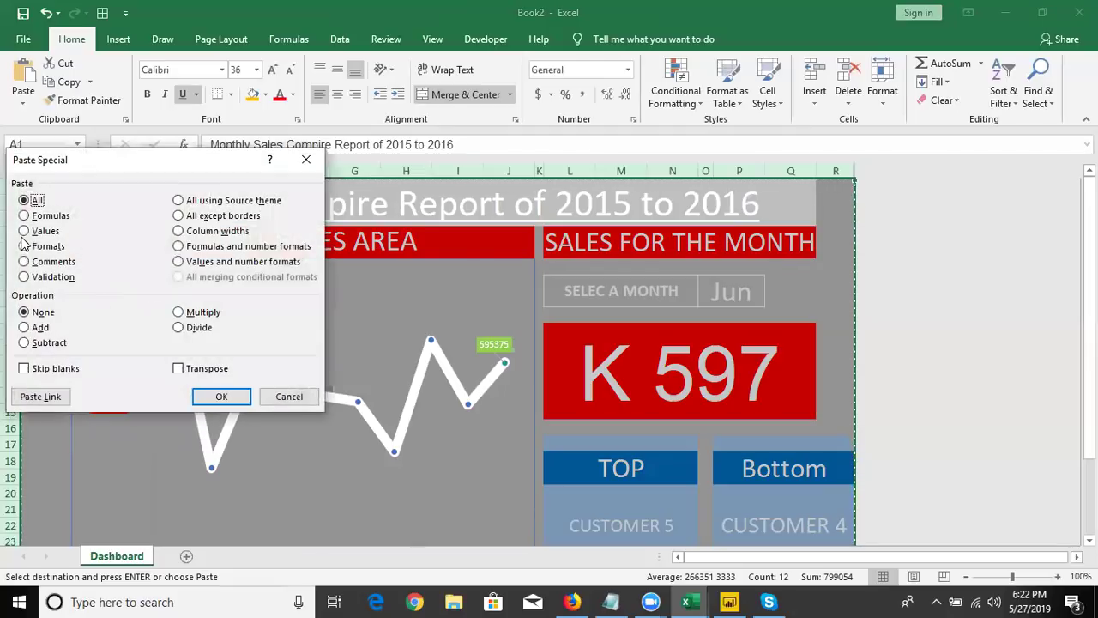
left_click(24, 231)
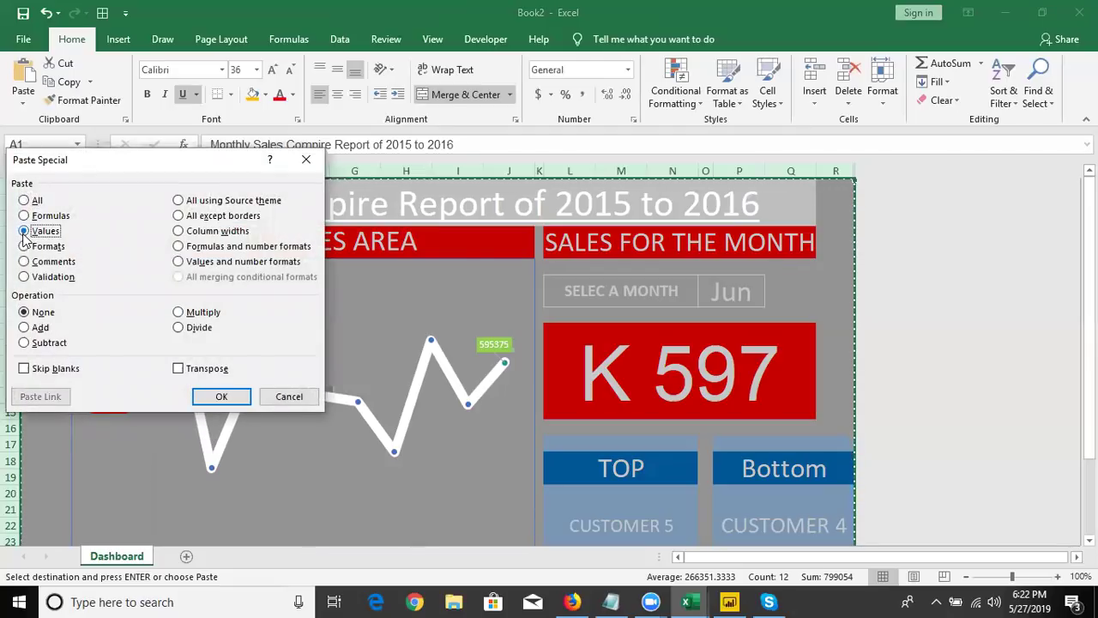
key("Return")
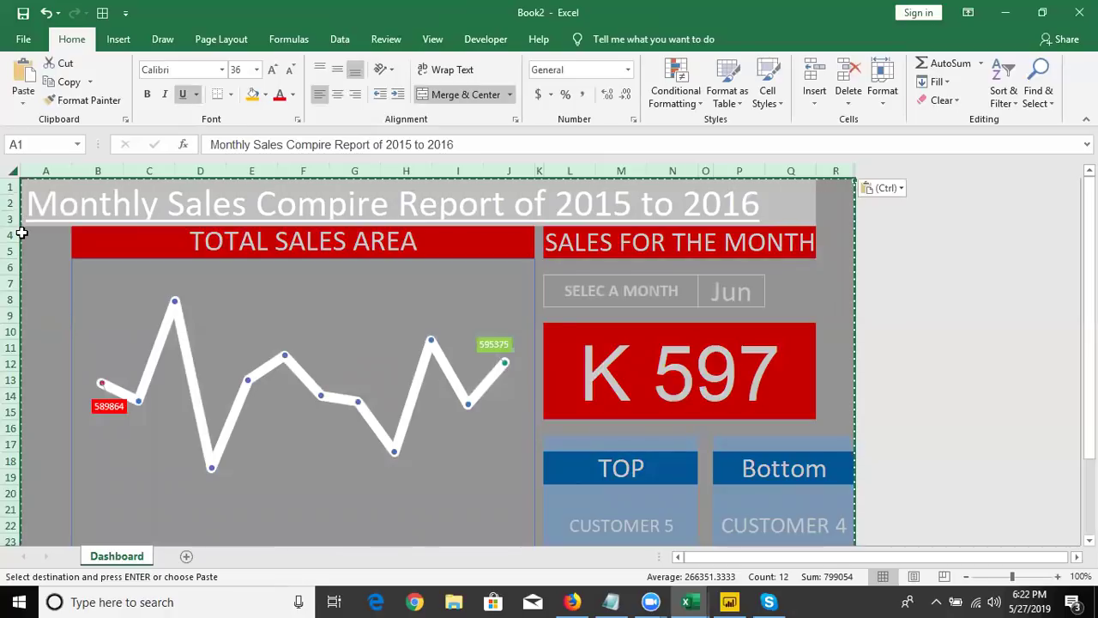
- Check that cell L10 behind the K 597 box now holds the fixed number 597124
double_click(622, 394)
key("Escape")
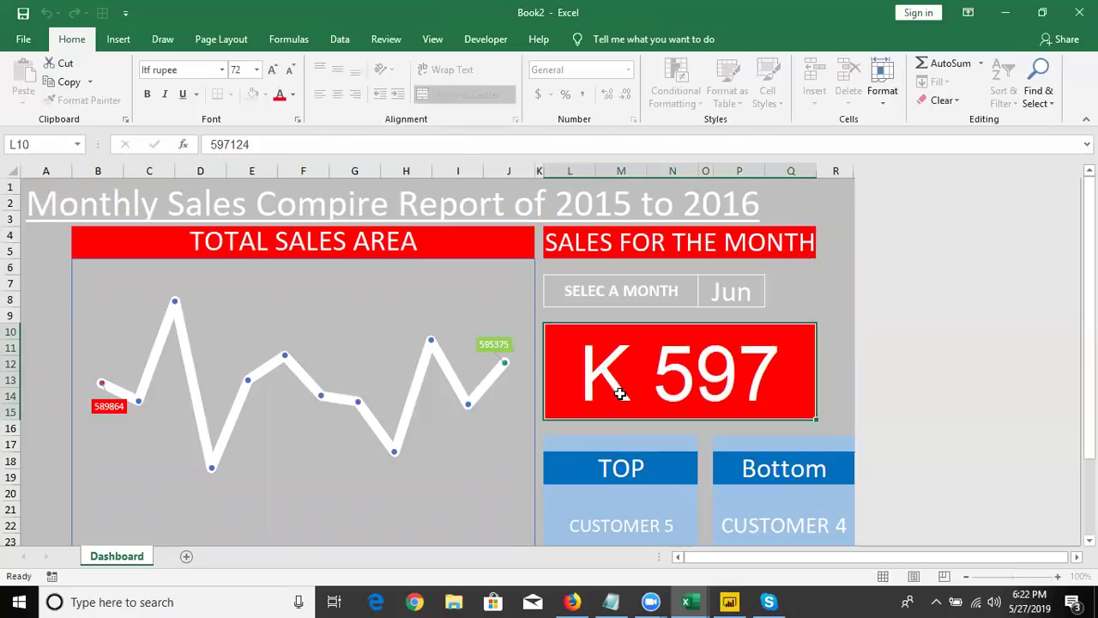
left_click(612, 521)
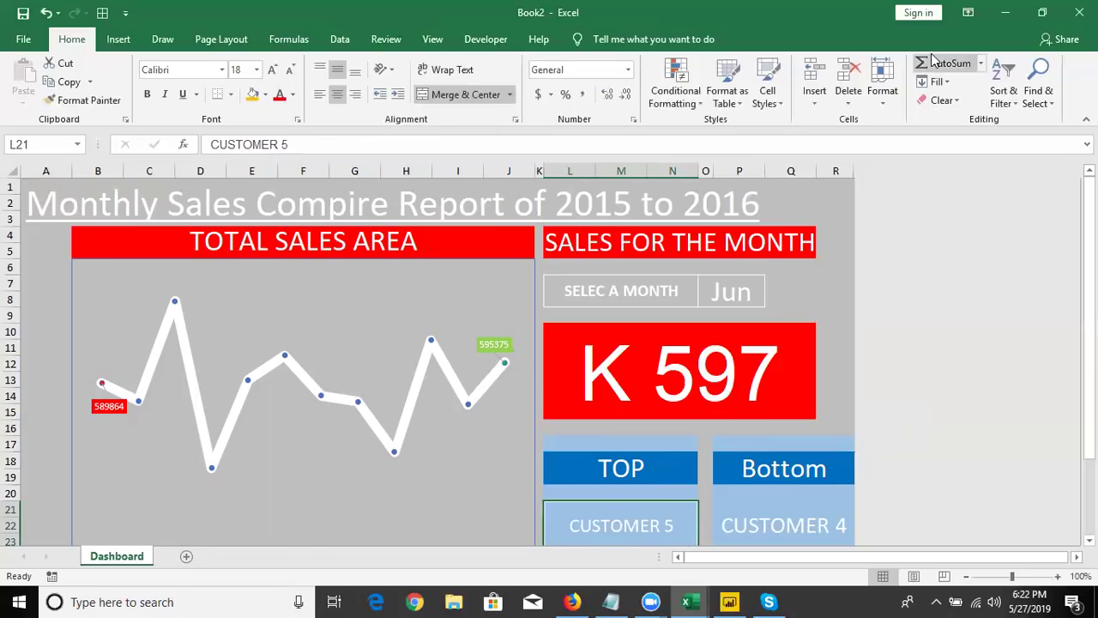
- Close Book2 and the Customer Sales Dashbord workbook without saving
left_click(1079, 12)
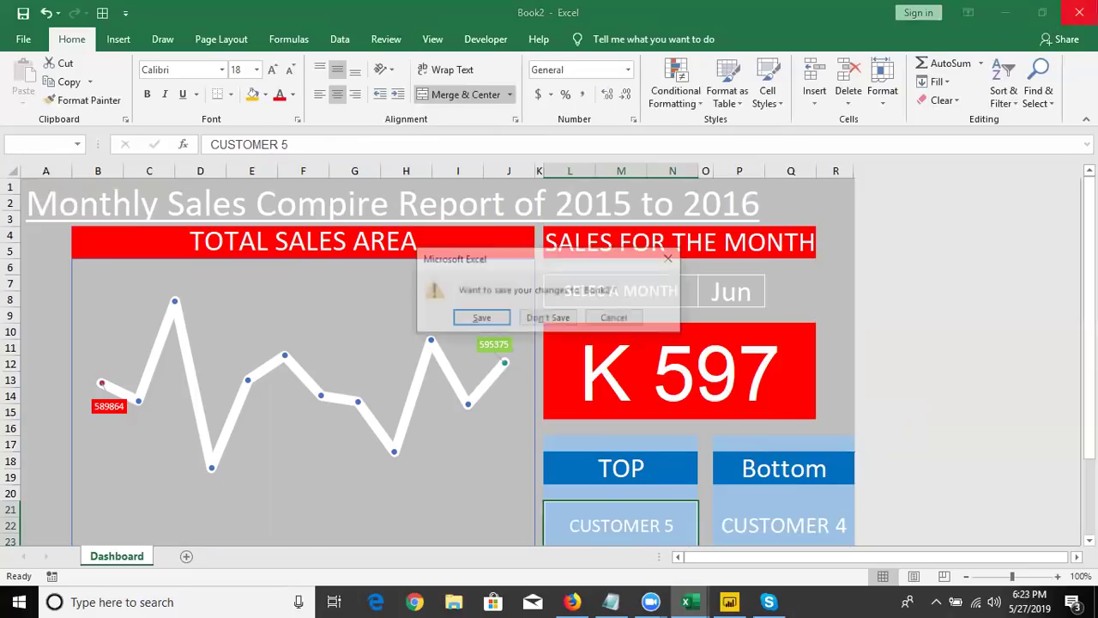
left_click(538, 320)
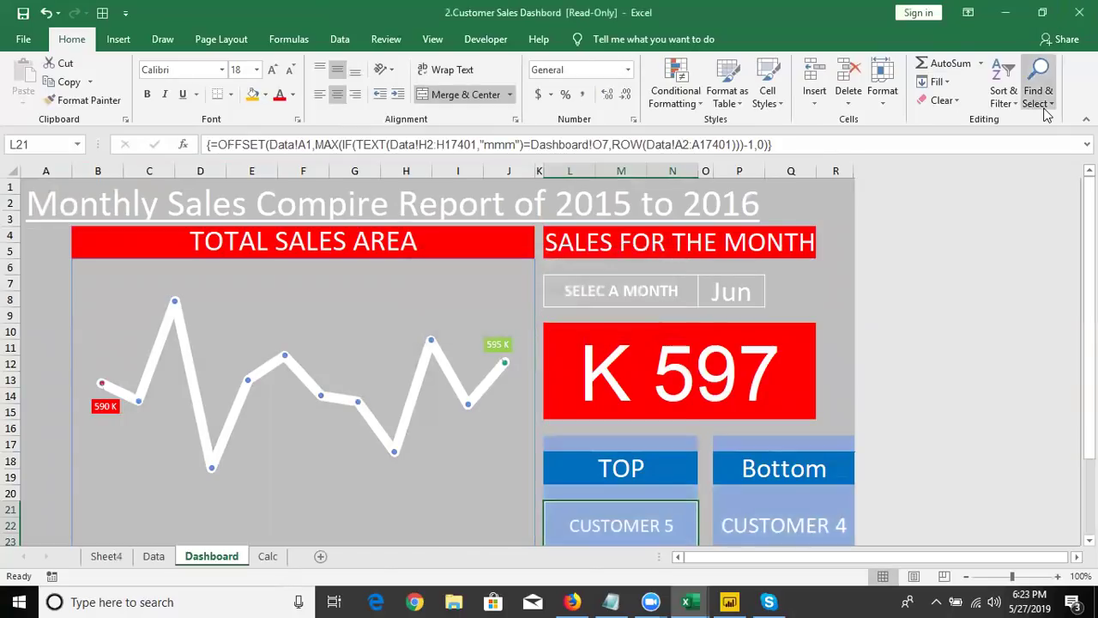
left_click(1079, 12)
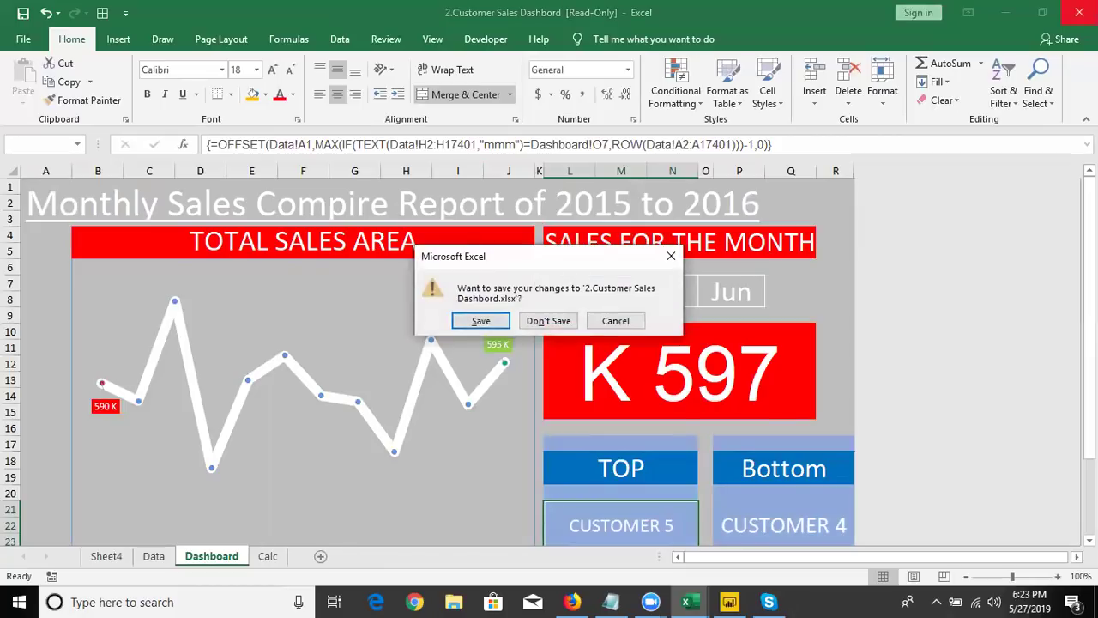
left_click(562, 320)
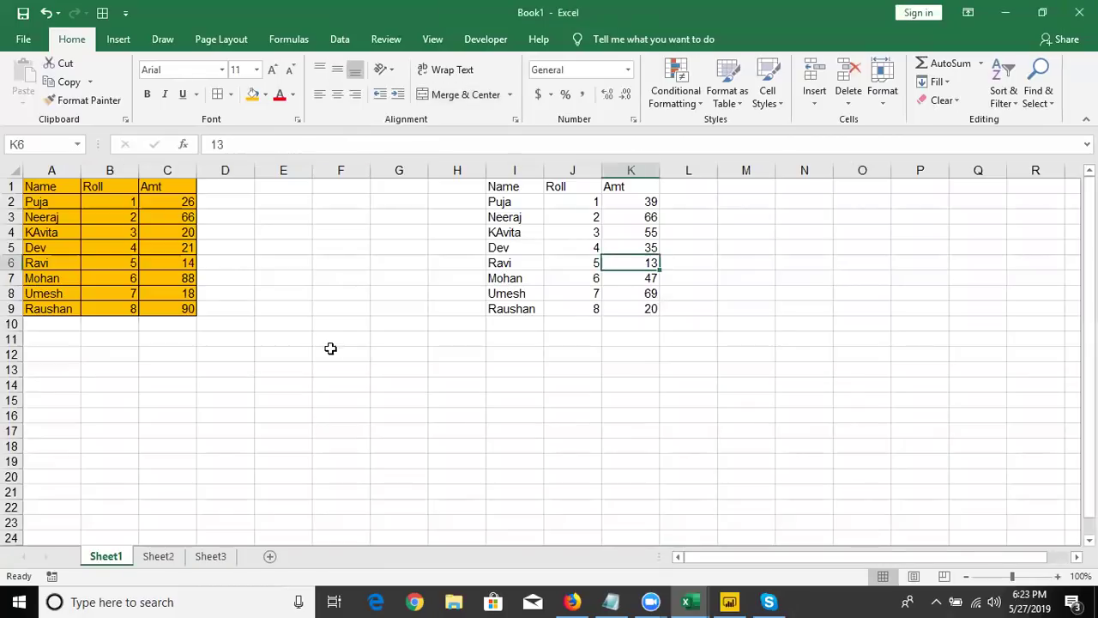
- Copy the orange Name/Roll/Amt table A1:C9 on Book1's Sheet1
left_click(364, 356)
left_click(532, 290)
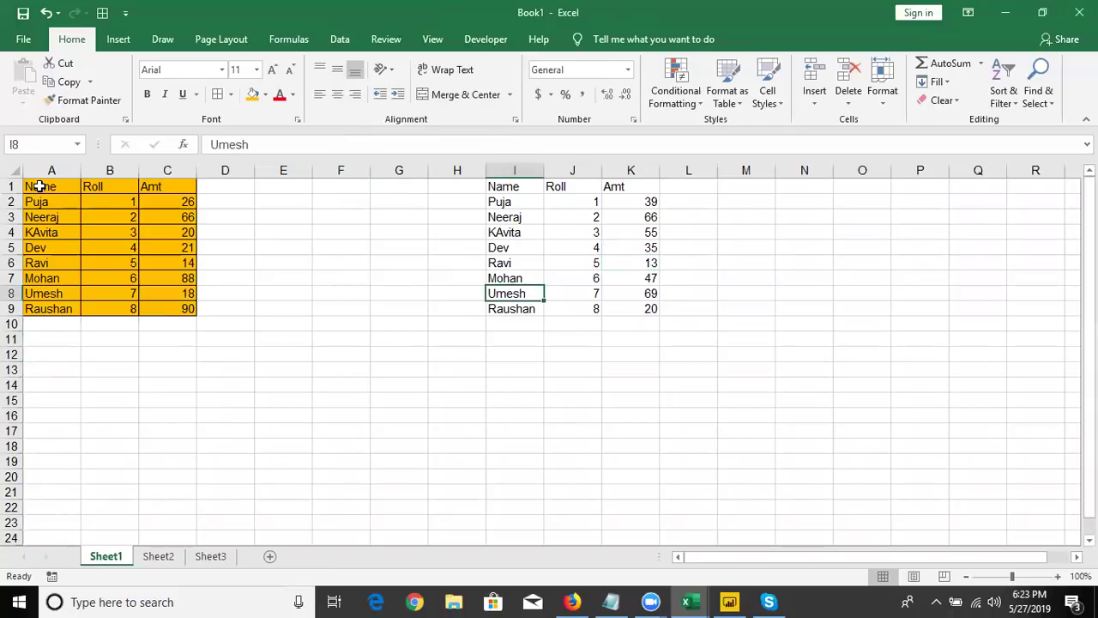
left_click_drag(39, 184, 151, 308)
key("ctrl+c")
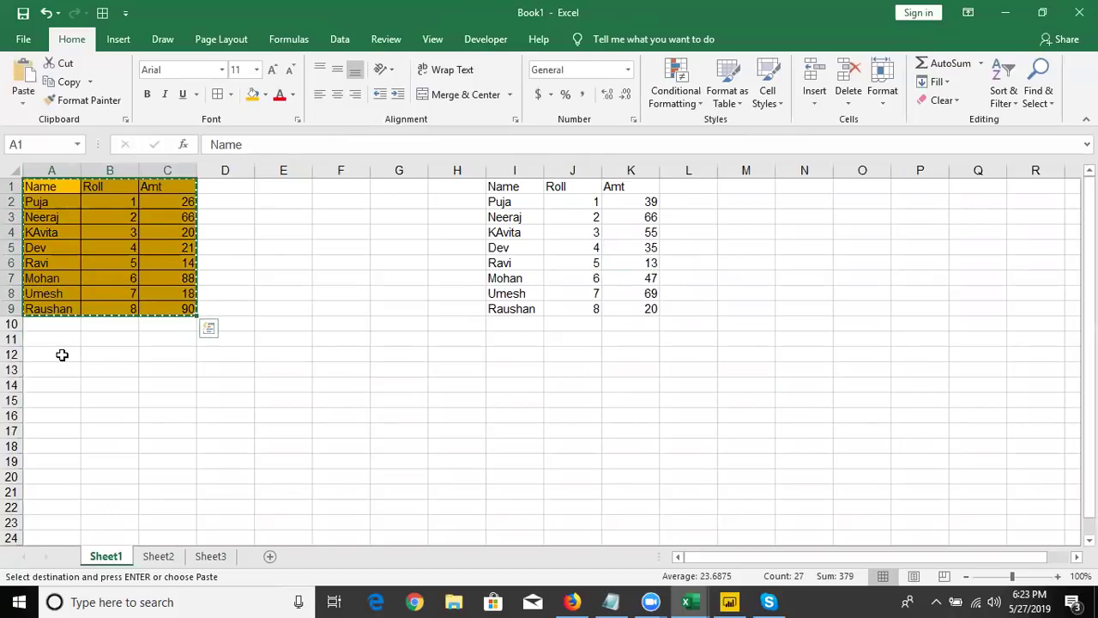
left_click(70, 350)
right_click(69, 352)
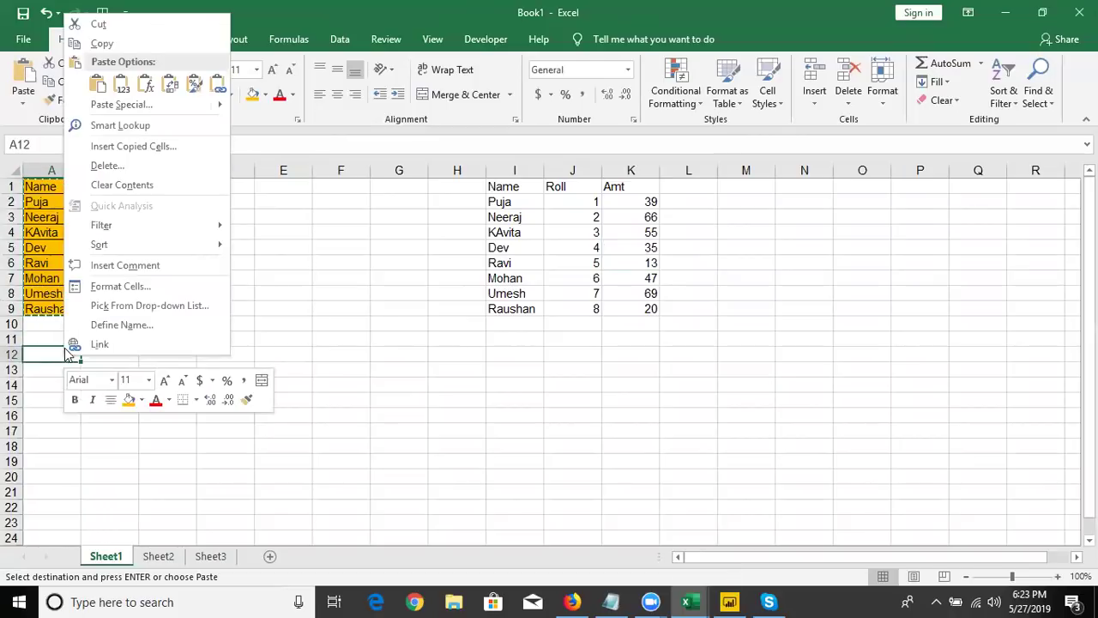
left_click(122, 105)
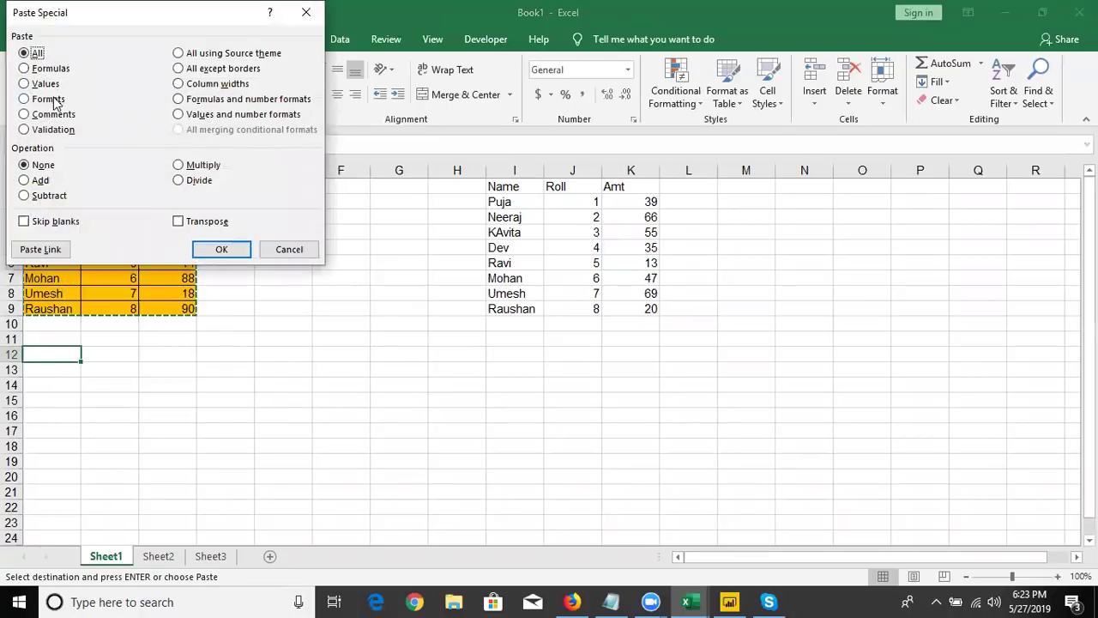
left_click(52, 99)
left_click(223, 250)
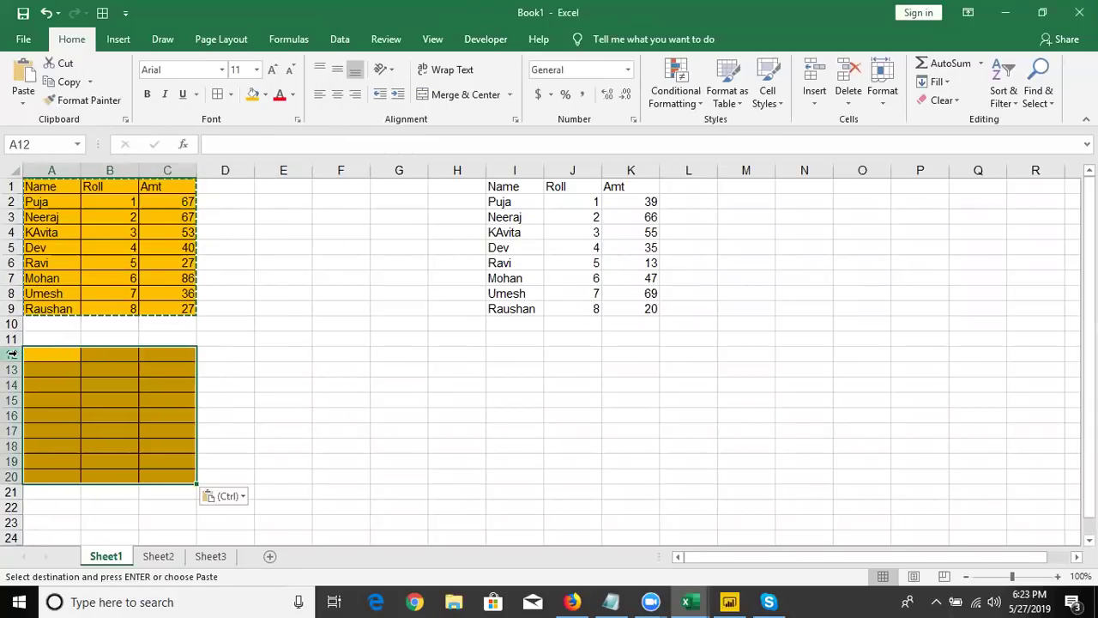
left_click_drag(9, 354, 6, 478)
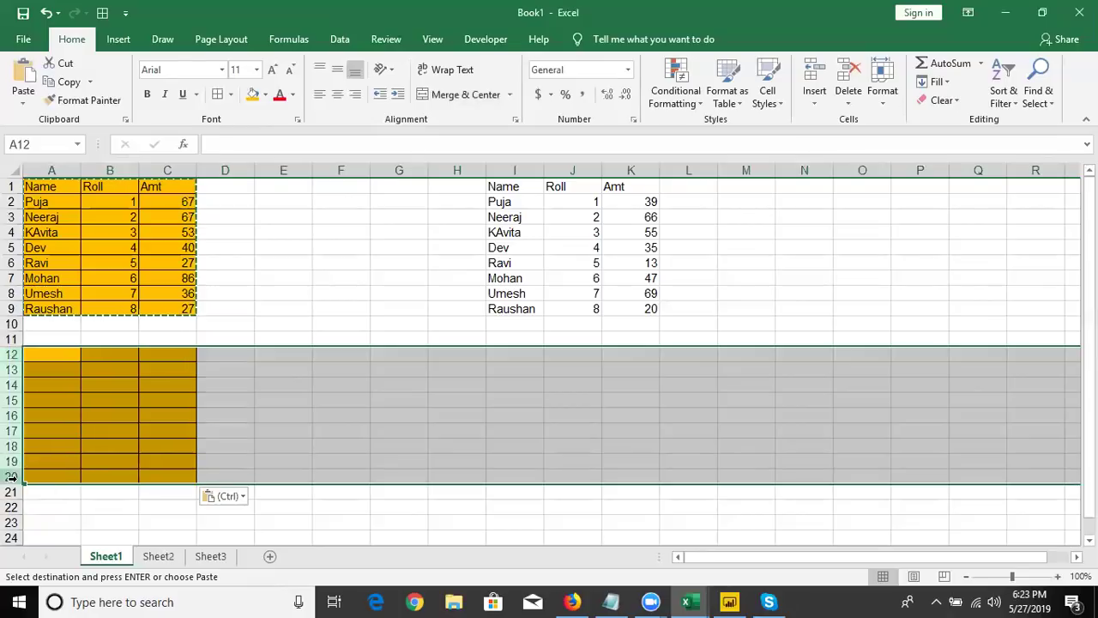
key("ctrl+z")
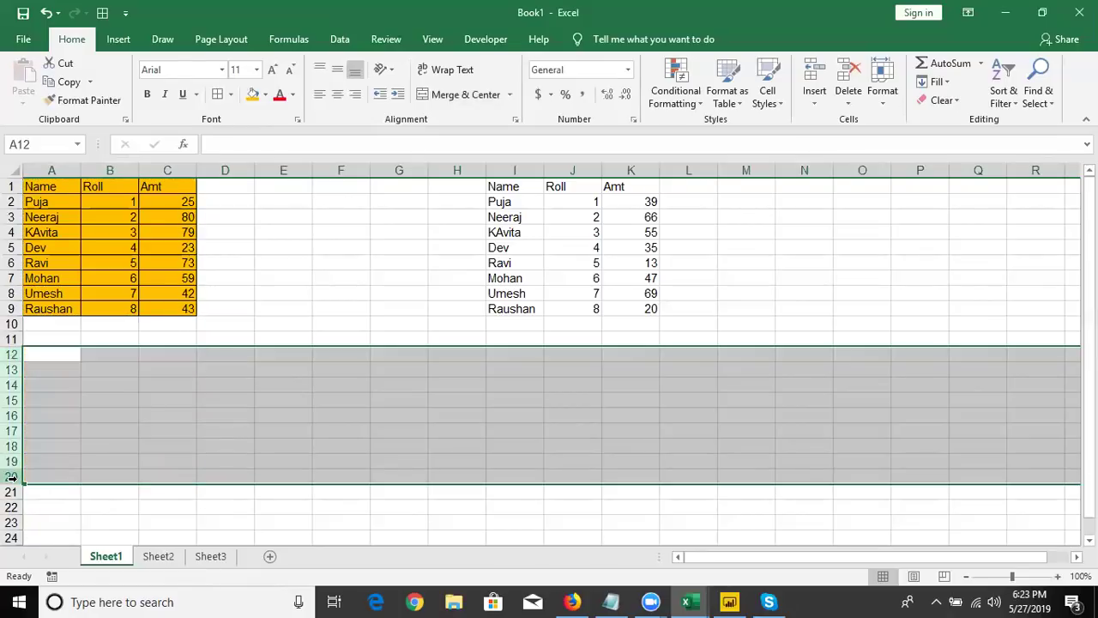
key("Up")
key("ctrl+Home")
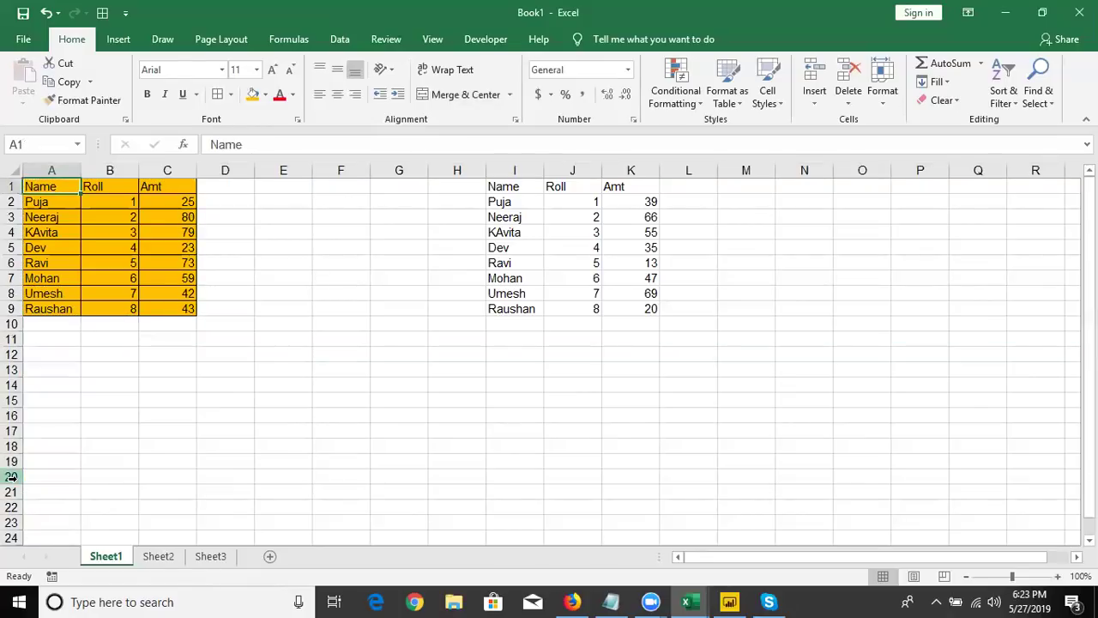
- Add the comment 'this is final amt' to the Amt header in C1
key("Right")
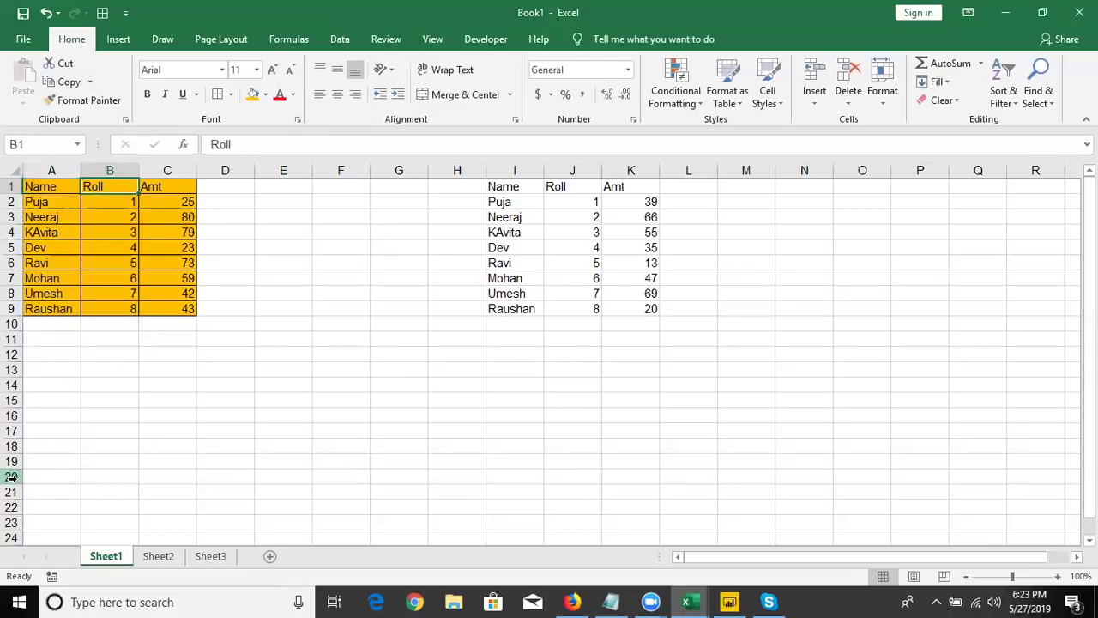
key("Right")
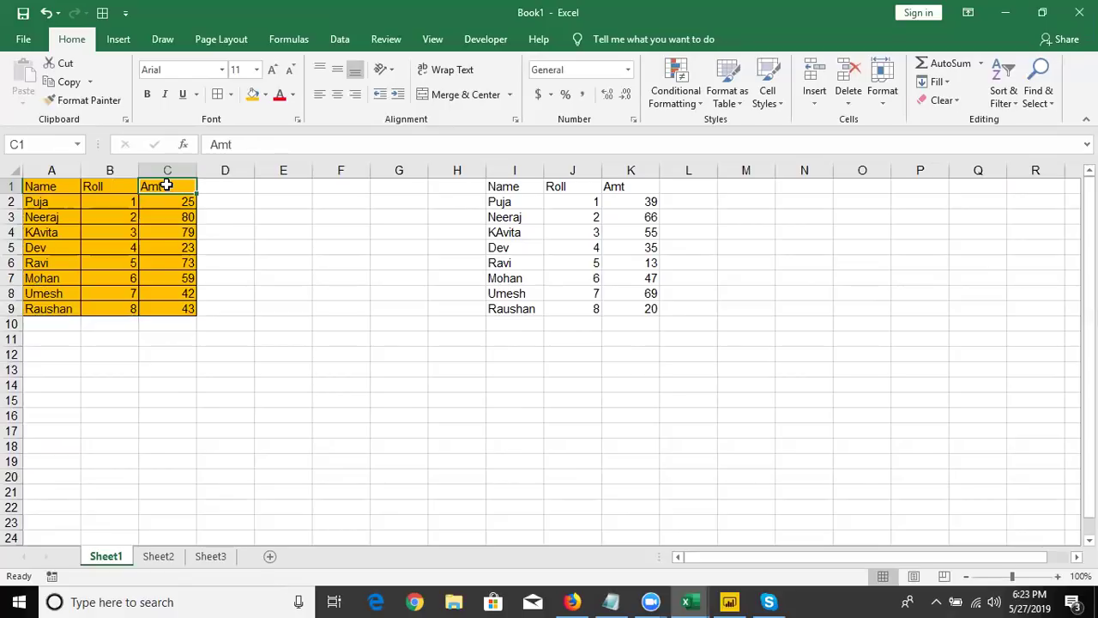
right_click(167, 186)
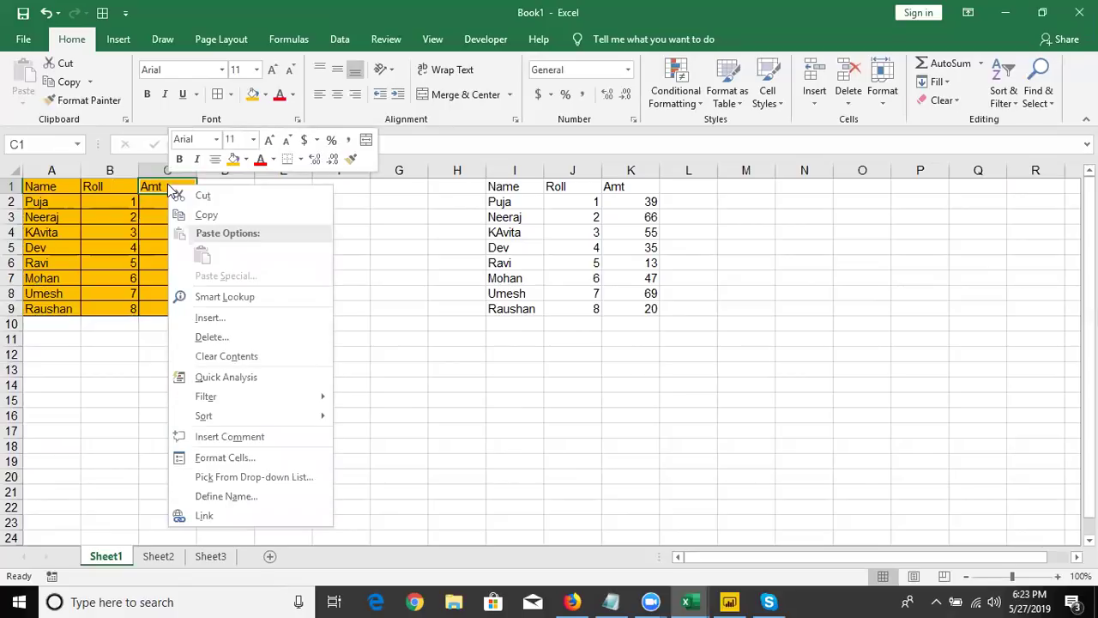
left_click(230, 437)
type("this is final amt")
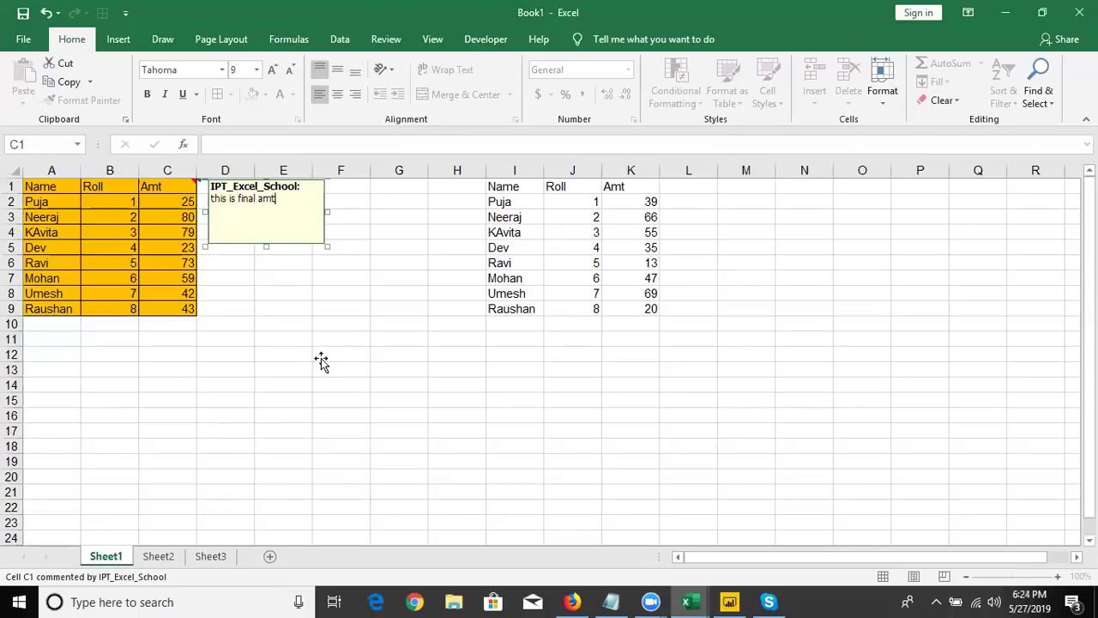
left_click(321, 360)
- Reselect the commented Amt header cell C1
left_click(267, 257)
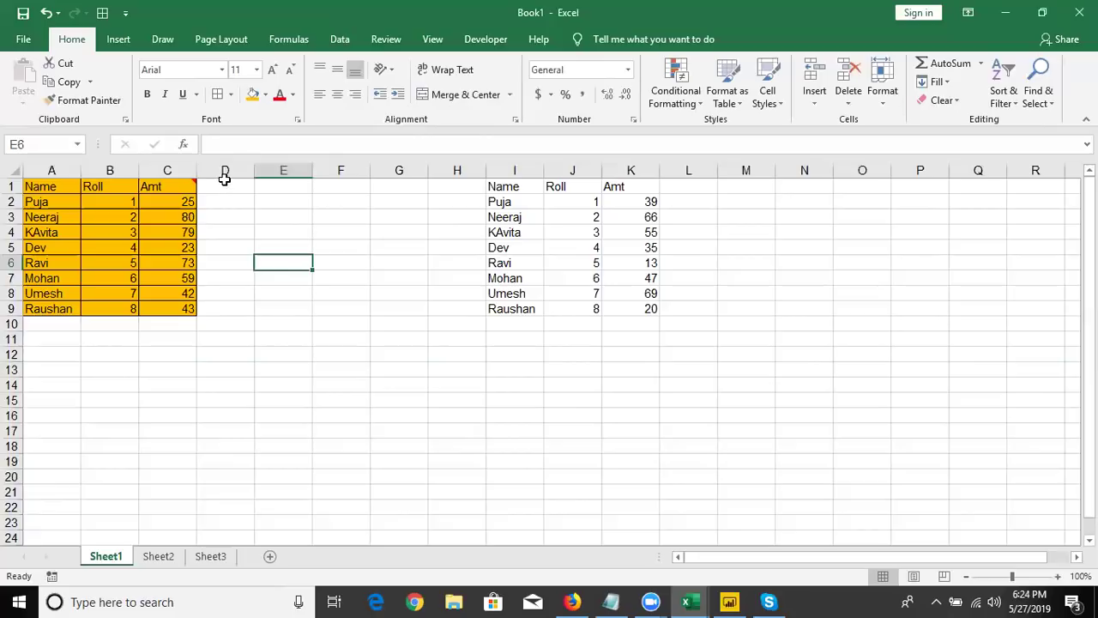
mouse_move(192, 187)
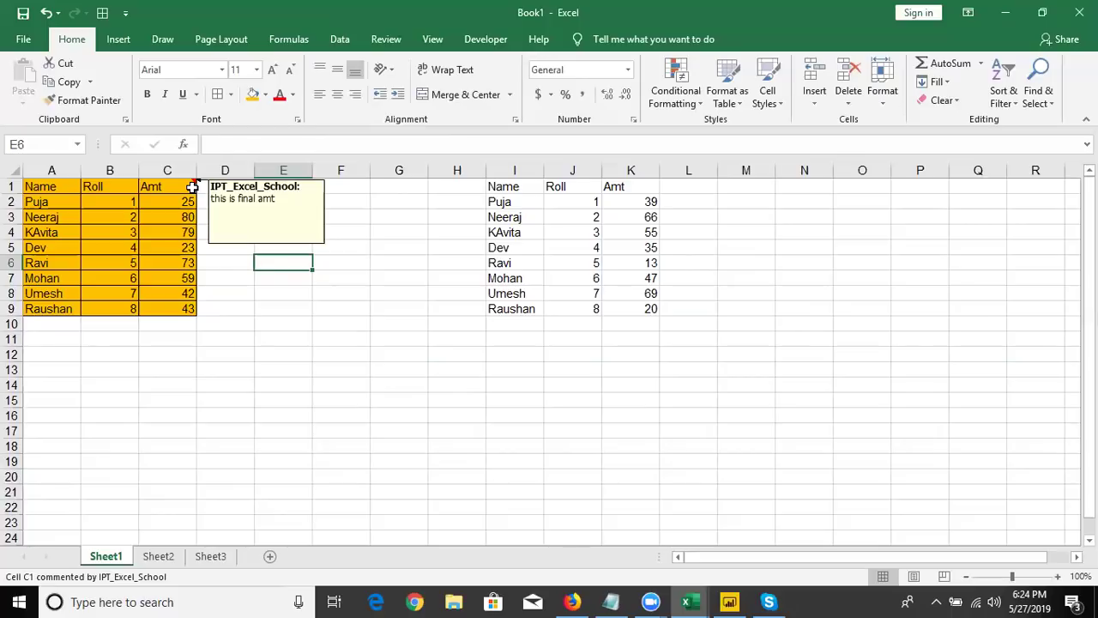
left_click(192, 187)
- Copy C1 and paste only its 'this is final amt' comment onto G4:G9
key("ctrl+c")
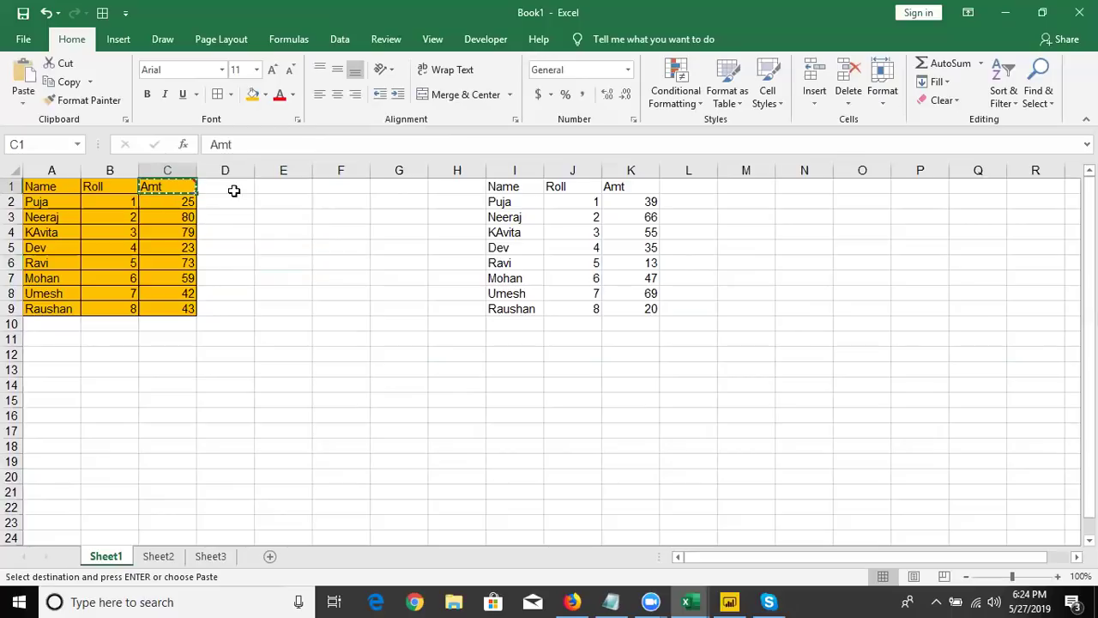
left_click(397, 232)
left_click_drag(396, 231, 395, 323)
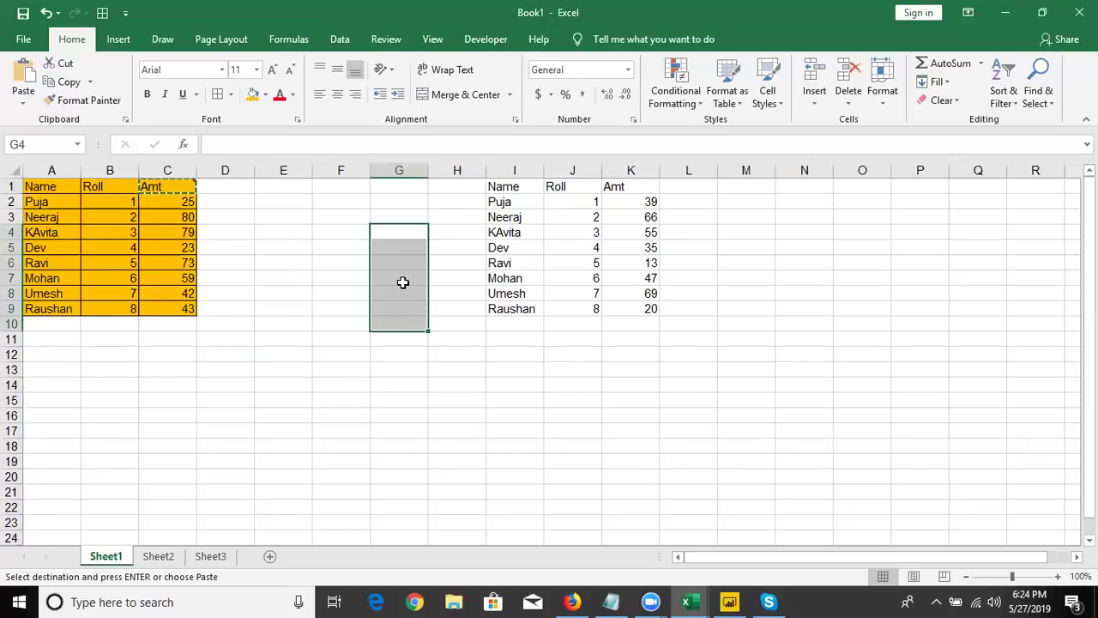
right_click(402, 282)
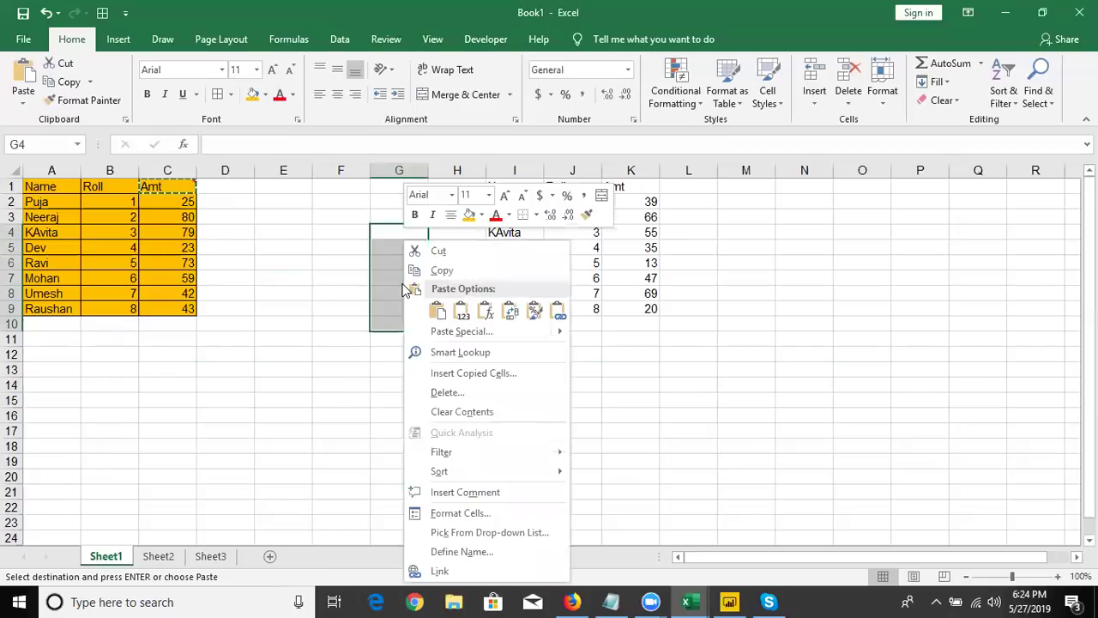
left_click(440, 334)
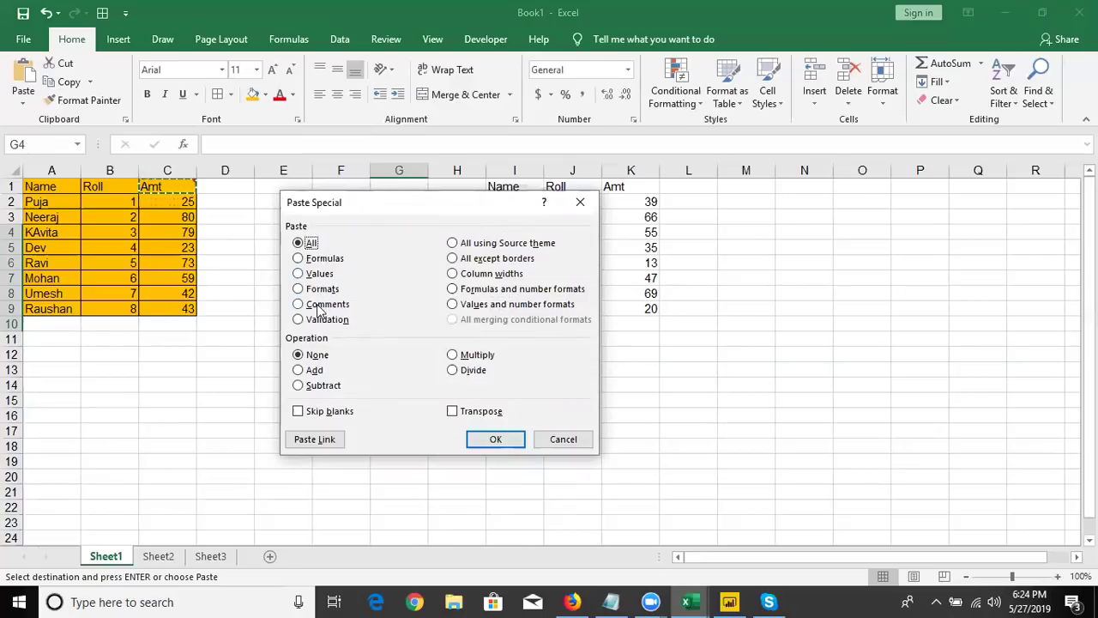
left_click(320, 307)
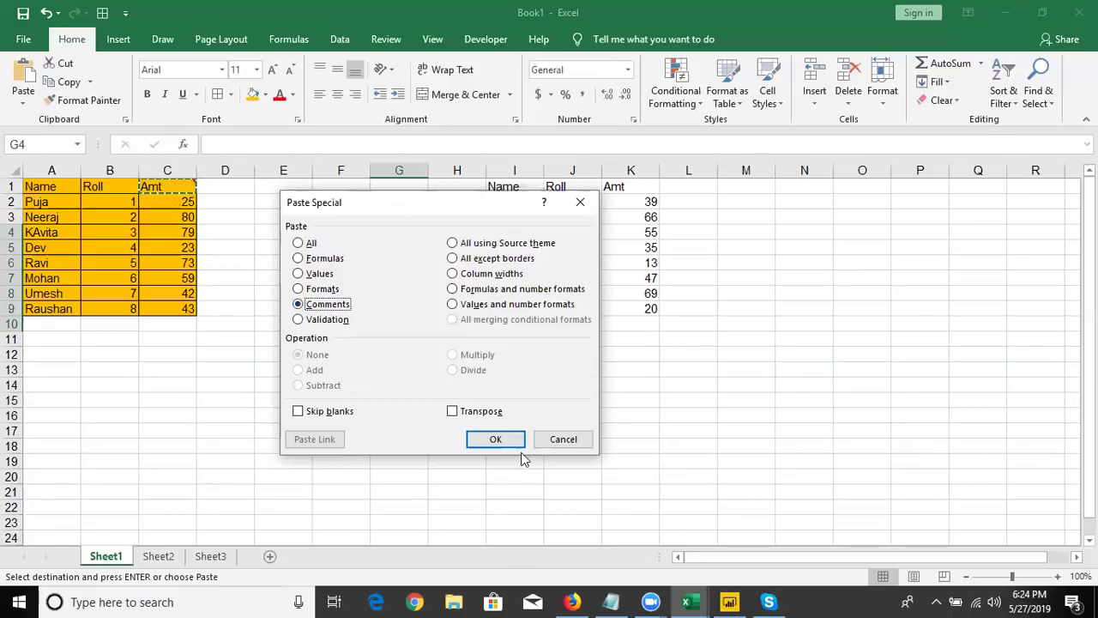
left_click(506, 447)
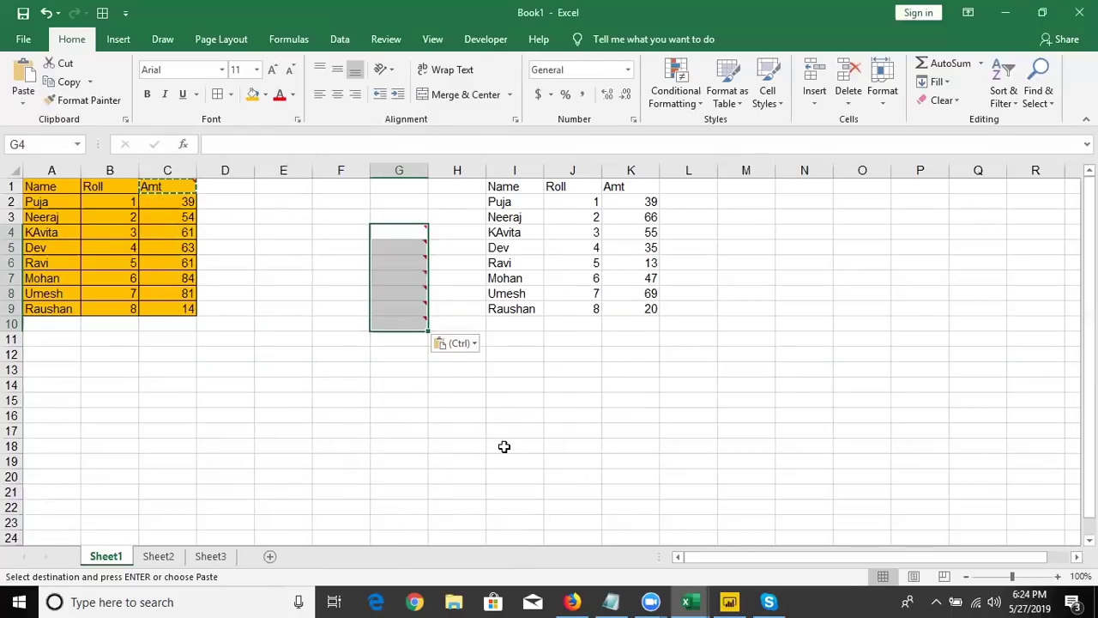
left_click(519, 444)
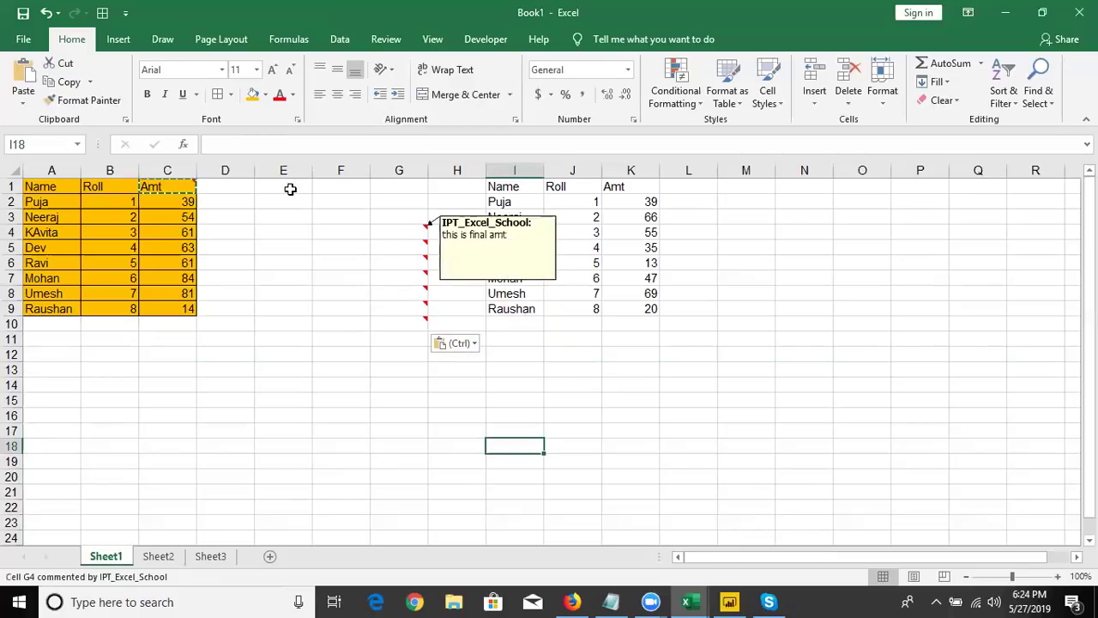
left_click_drag(275, 169, 718, 162)
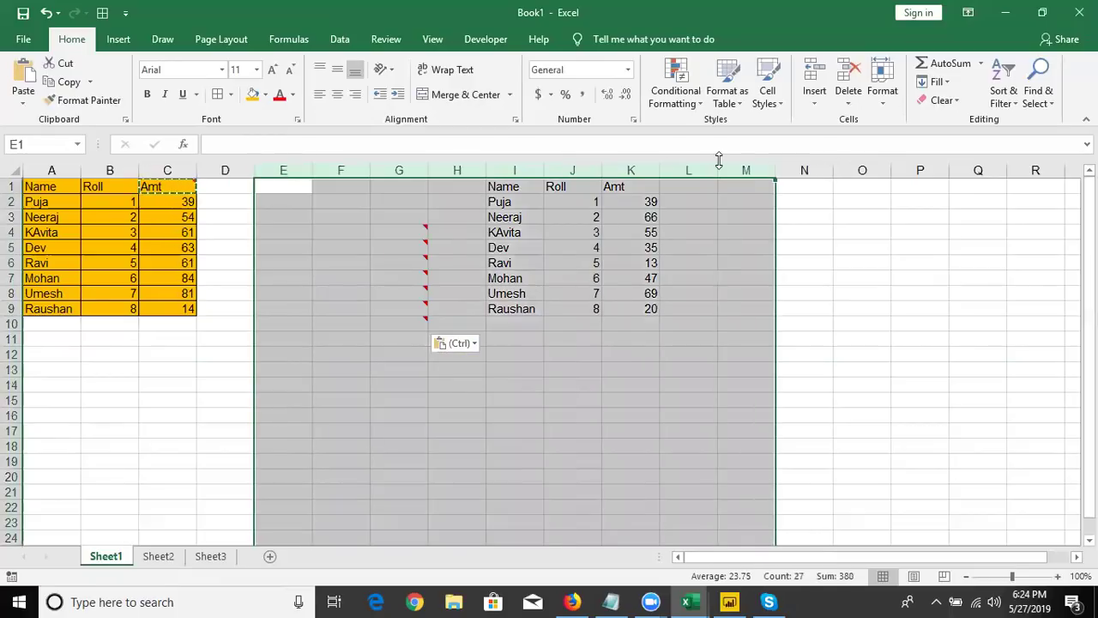
- Clear out columns E to M holding the copied table and comments
key("ctrl+minus")
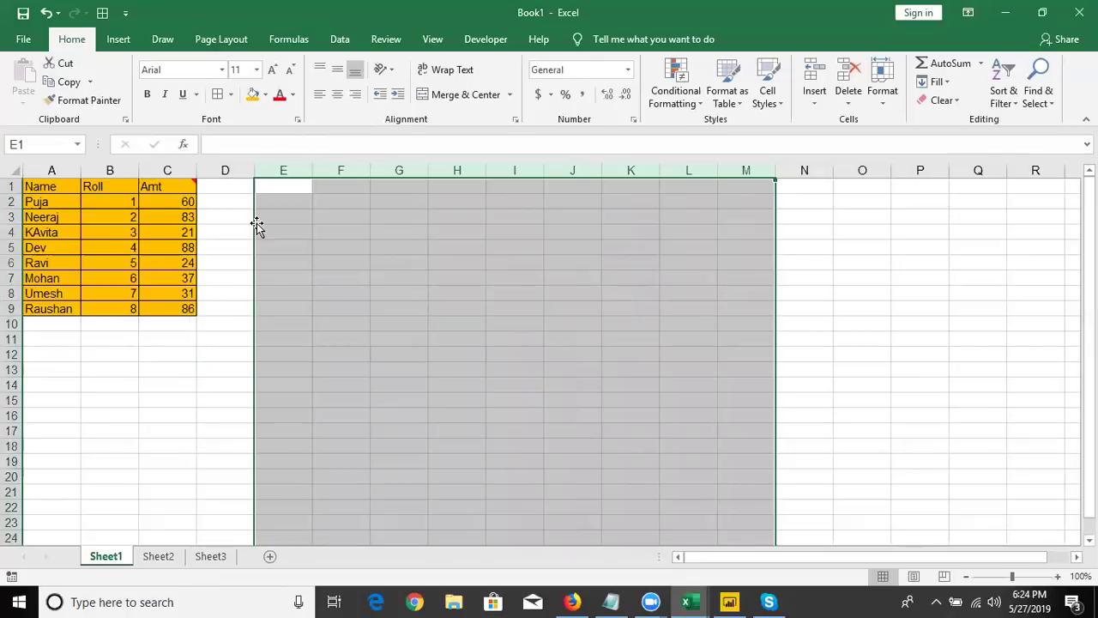
left_click_drag(108, 181, 163, 203)
left_click(107, 184)
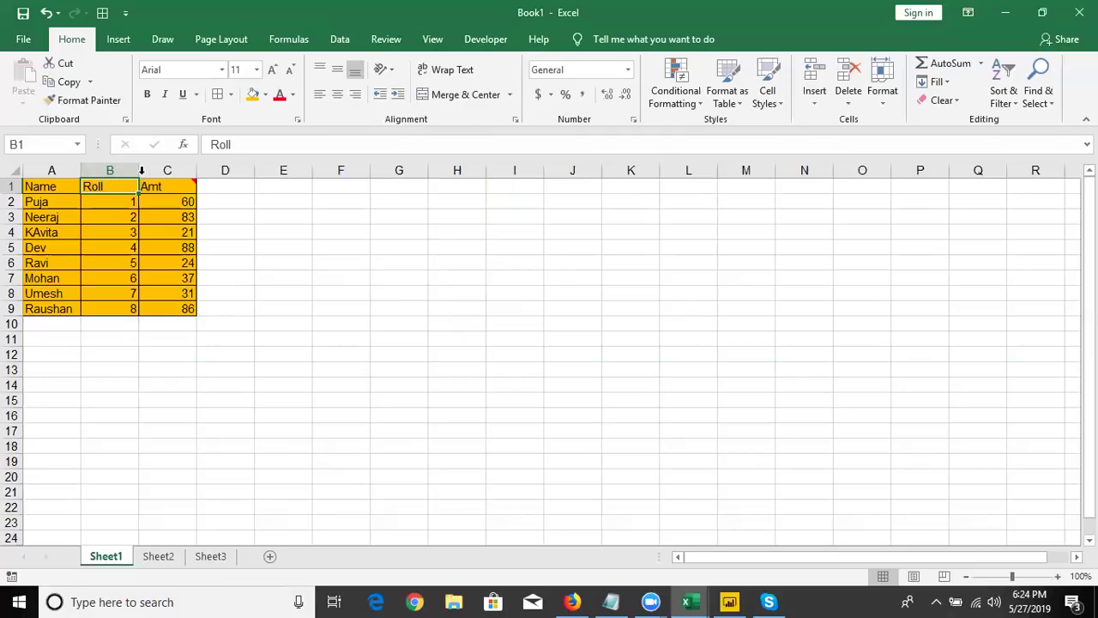
- AutoFit columns A, B and C to their contents and fine-tune column B's width
double_click(138, 170)
double_click(164, 170)
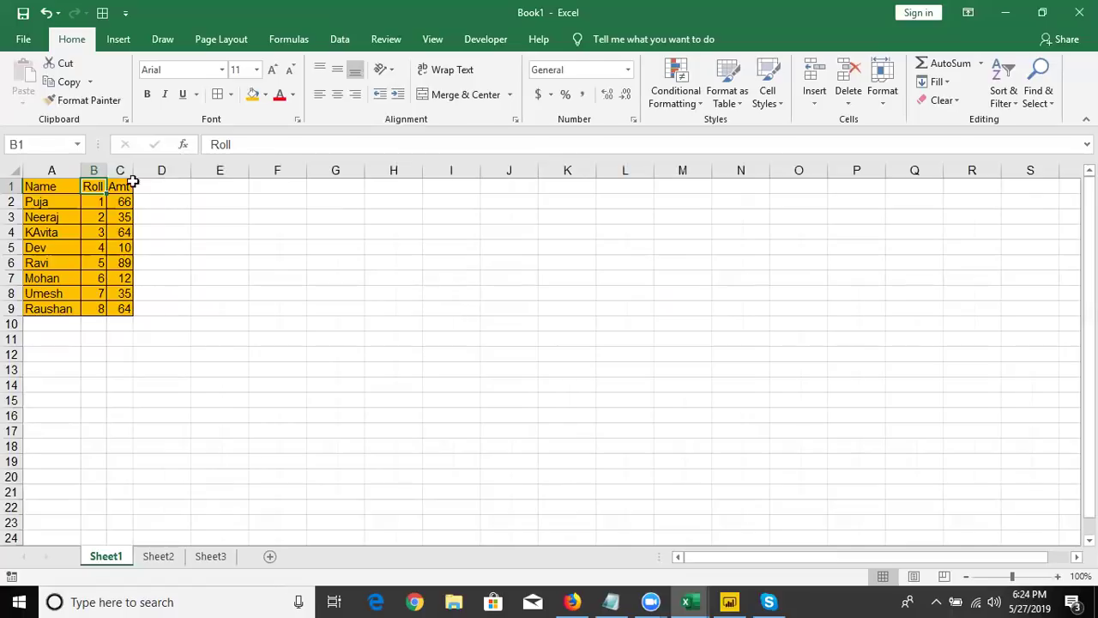
double_click(78, 170)
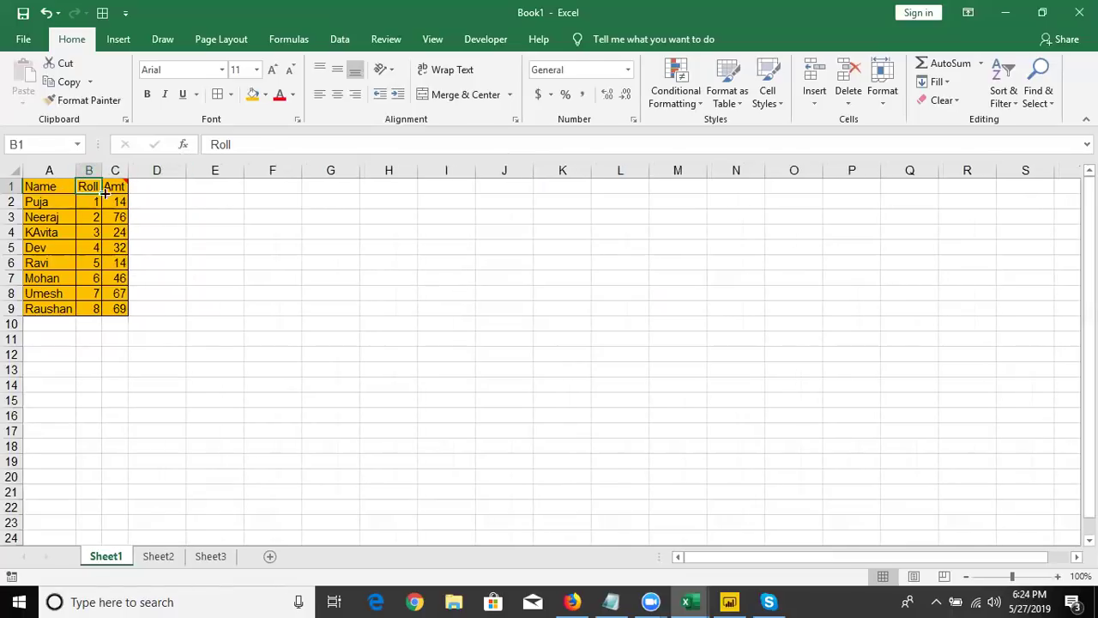
double_click(100, 170)
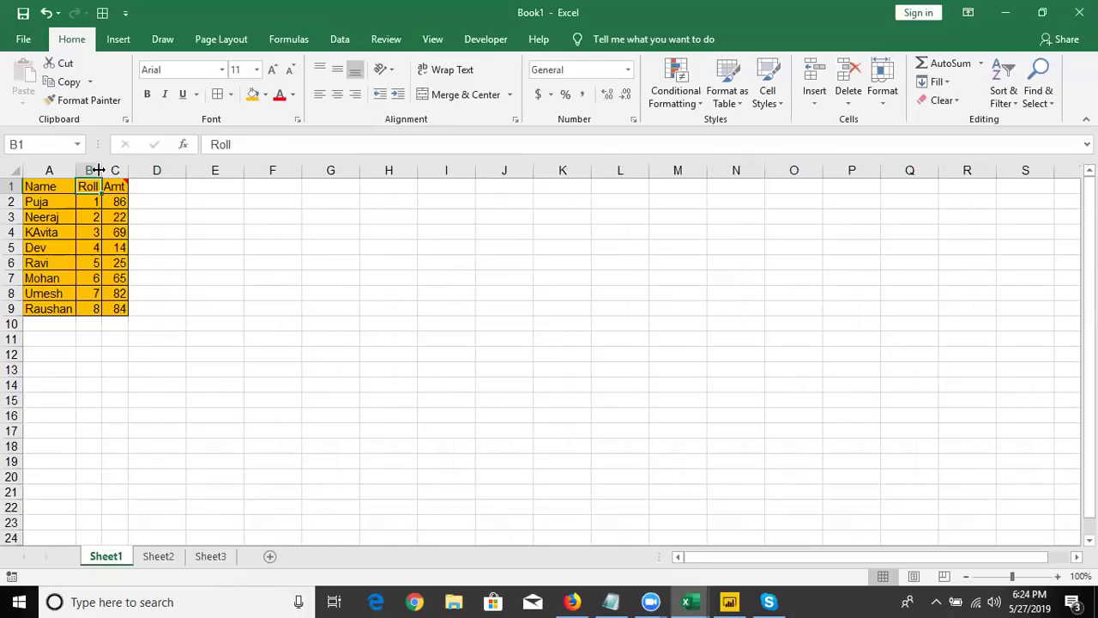
double_click(99, 170)
left_click_drag(101, 171, 97, 171)
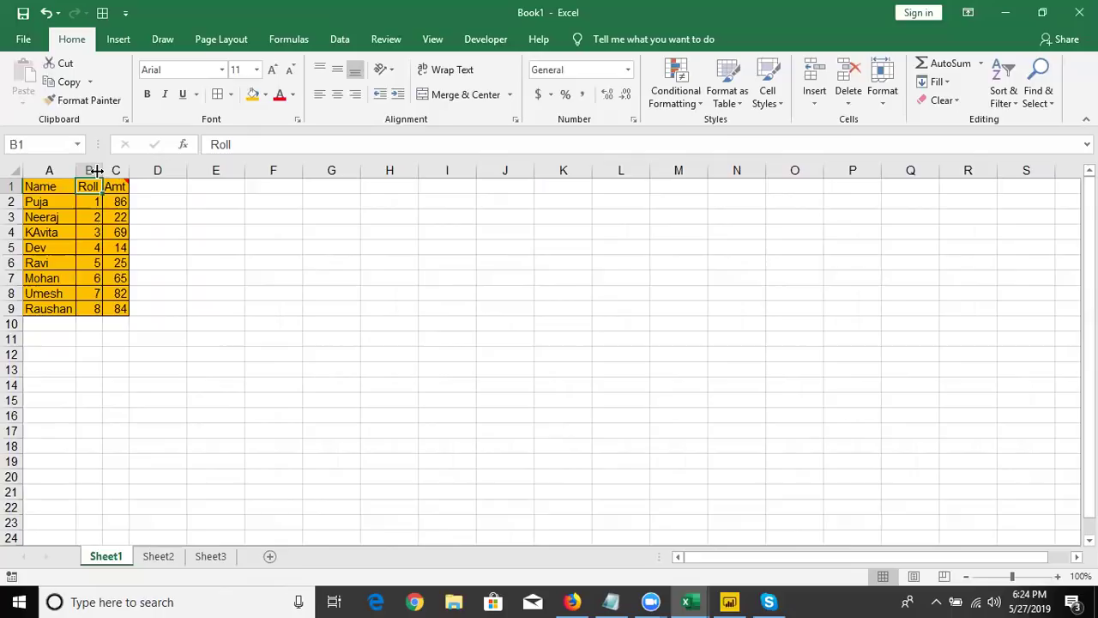
mouse_move(49, 188)
left_mouse_down()
mouse_move(96, 327)
mouse_move(106, 311)
left_mouse_up()
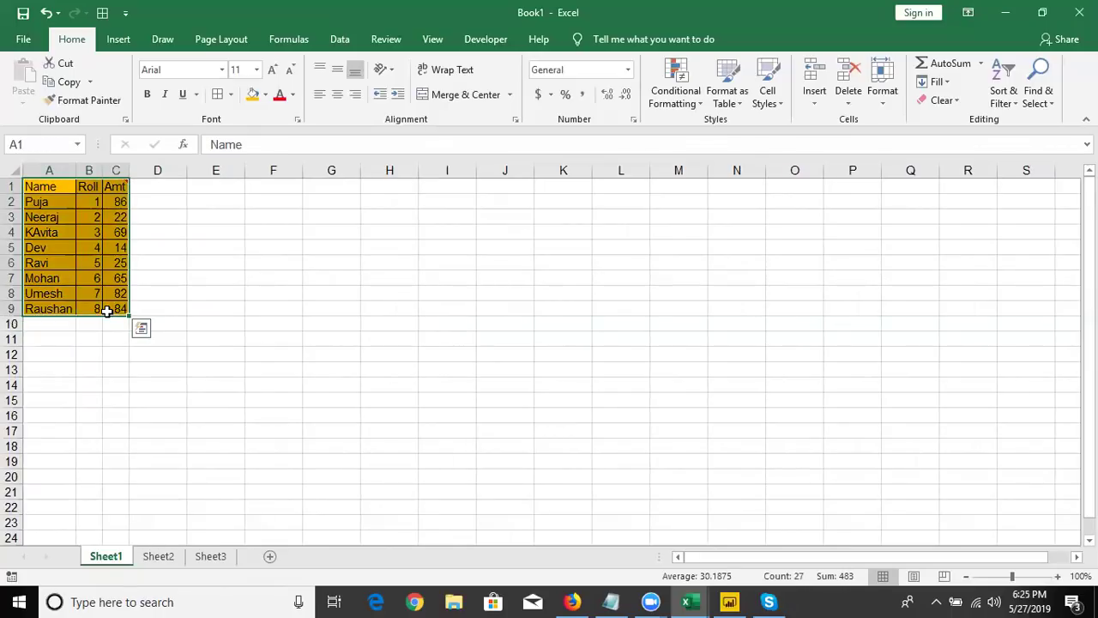
- Copy the A1:C9 table and paste it starting at J1
key("ctrl+c")
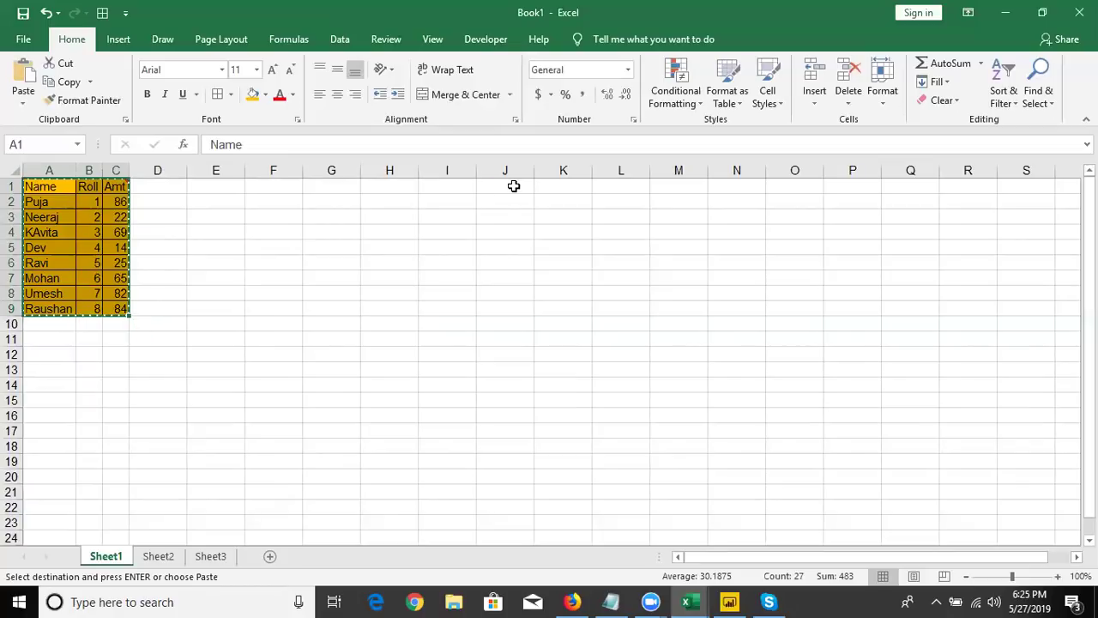
left_click(513, 186)
key("ctrl+v")
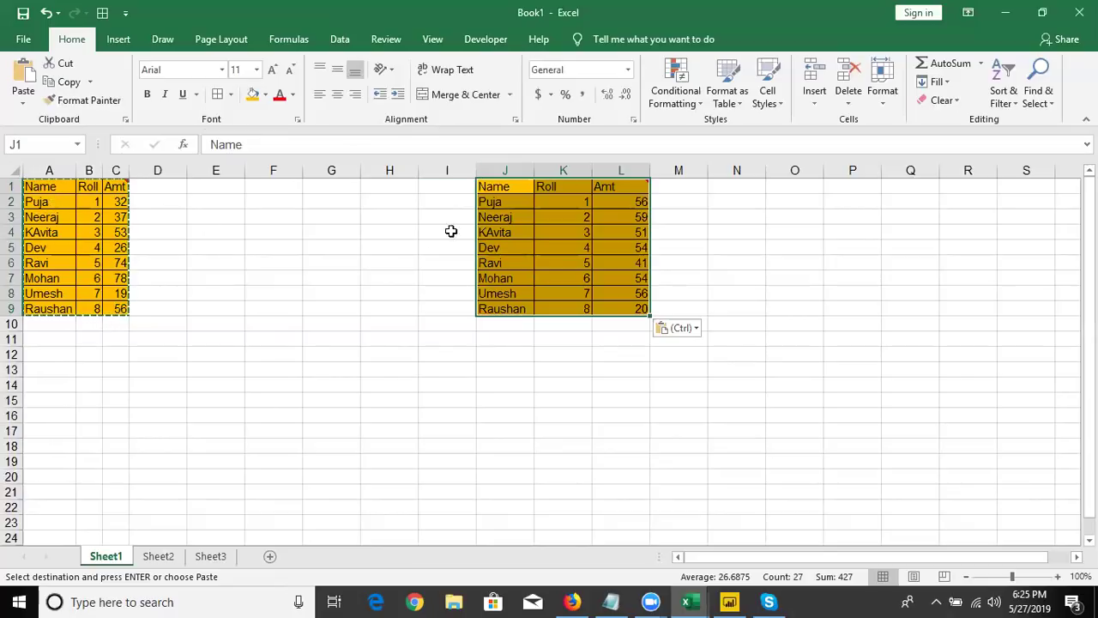
- Apply the original table's column widths to columns J–L with Paste Special Column widths
right_click(503, 222)
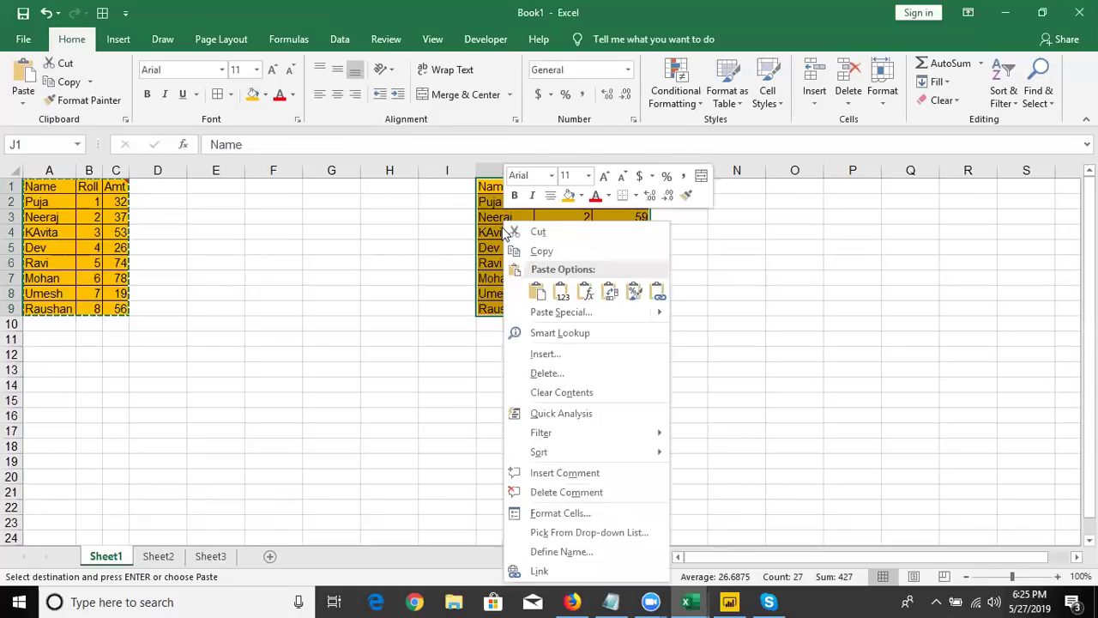
left_click(549, 312)
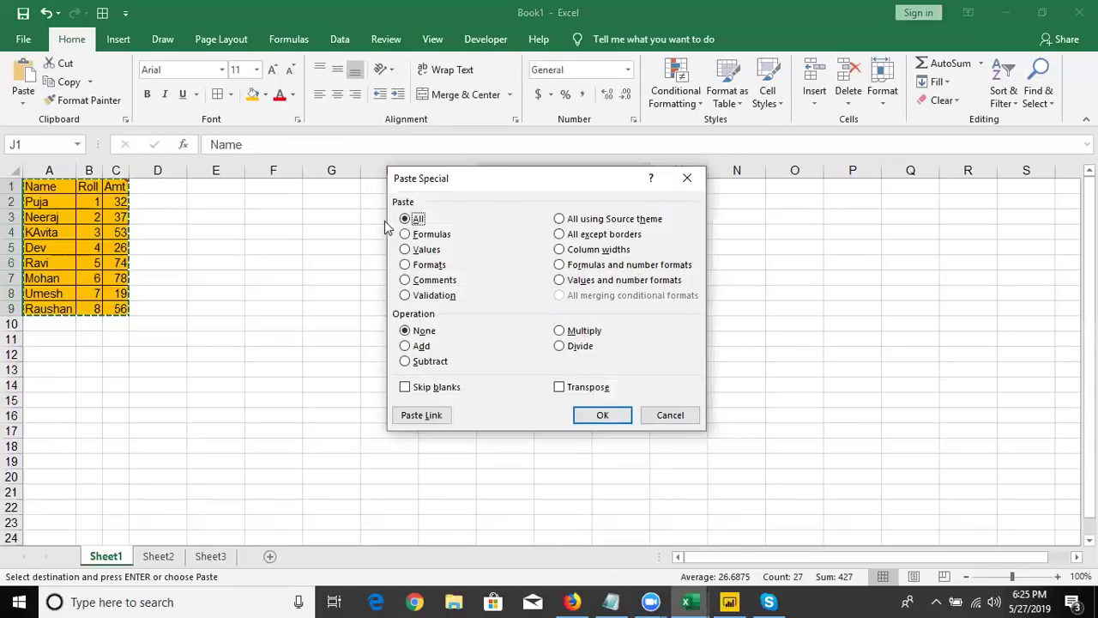
left_click(574, 256)
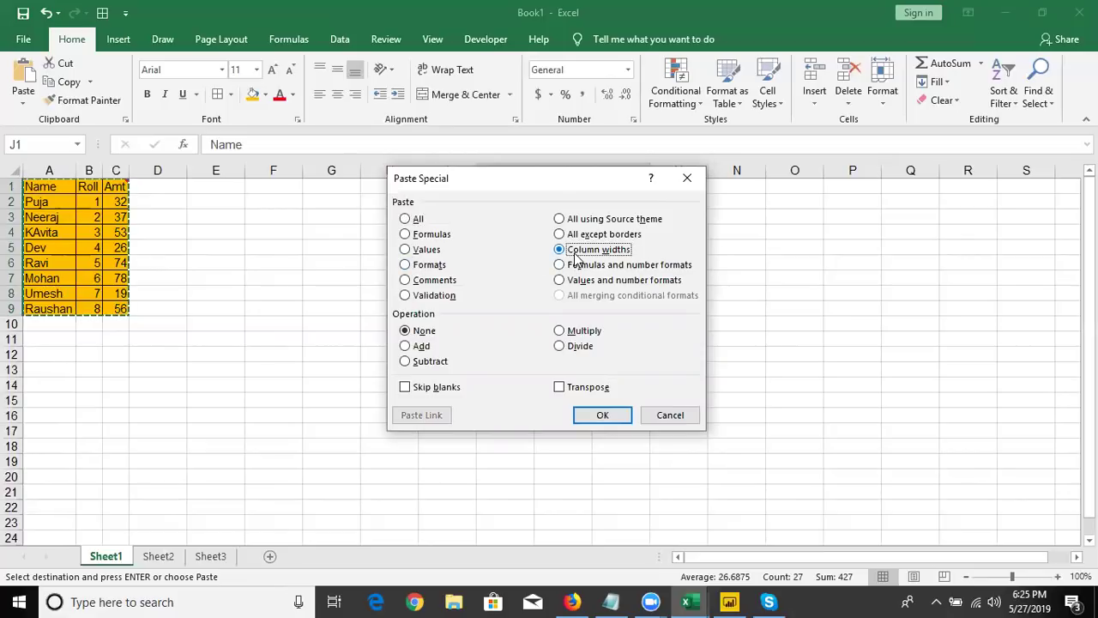
left_click(579, 414)
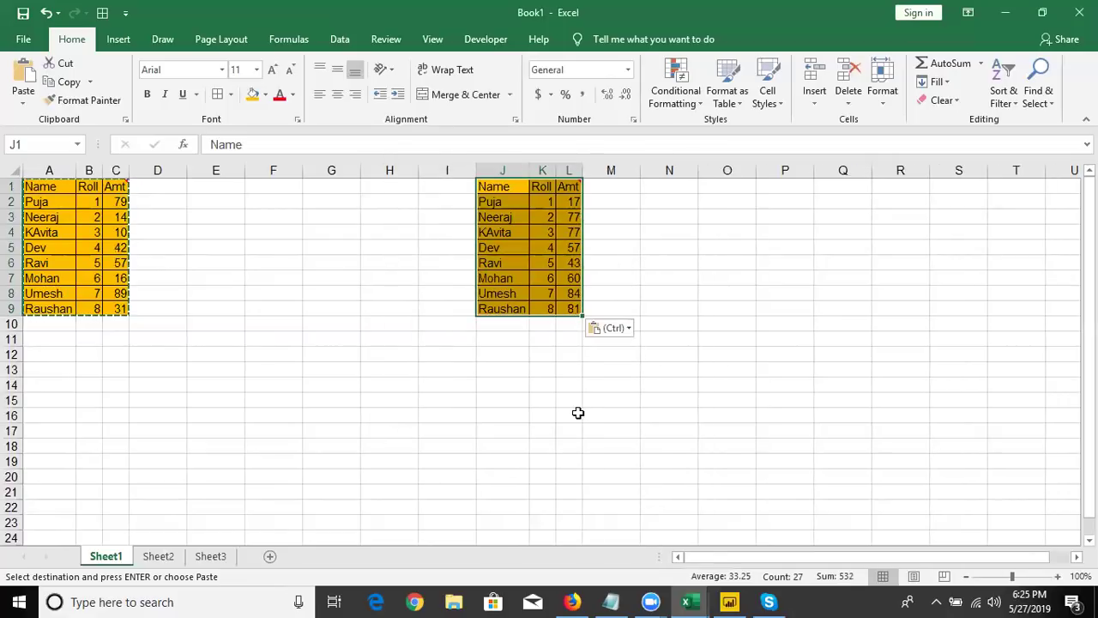
- Apply the same column widths to empty columns N–P, undoing the extra data paste
left_click(669, 185)
right_click(670, 187)
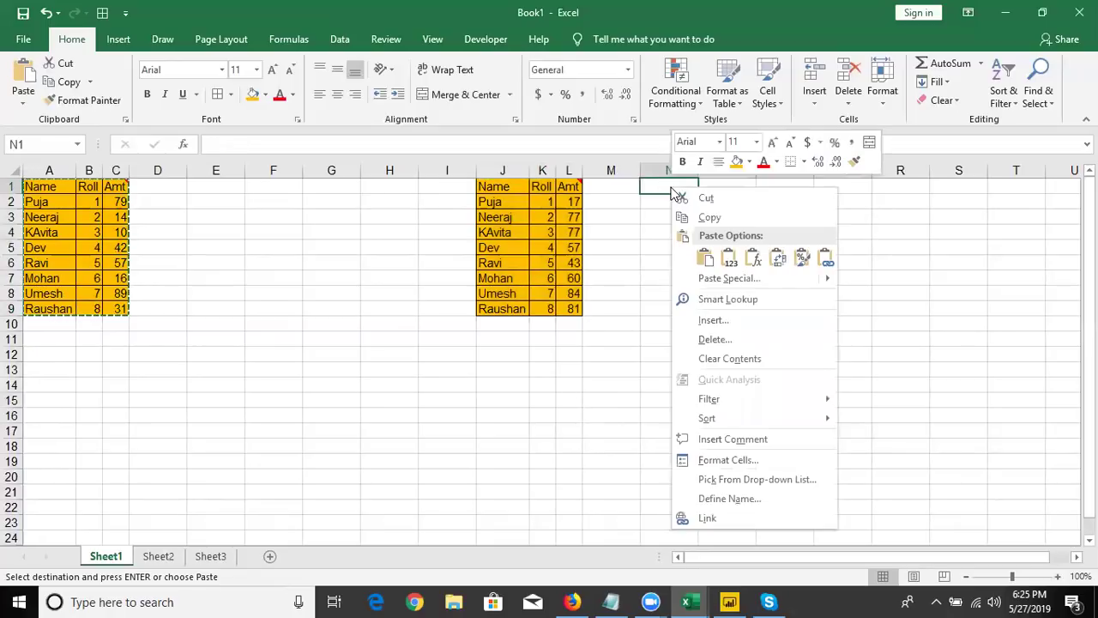
left_click(710, 279)
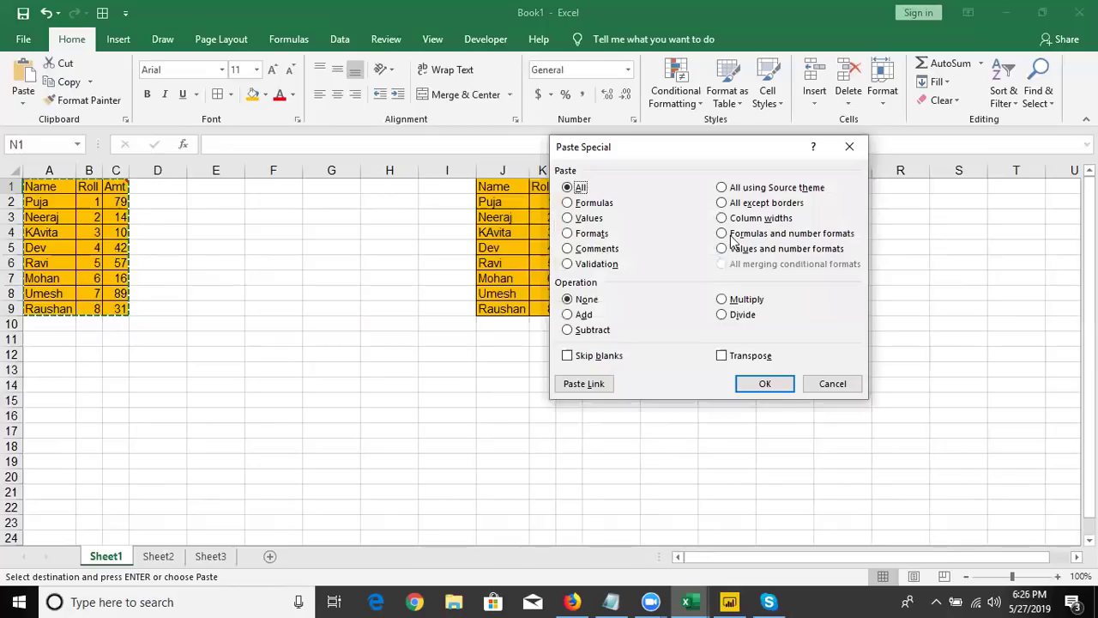
left_click(742, 223)
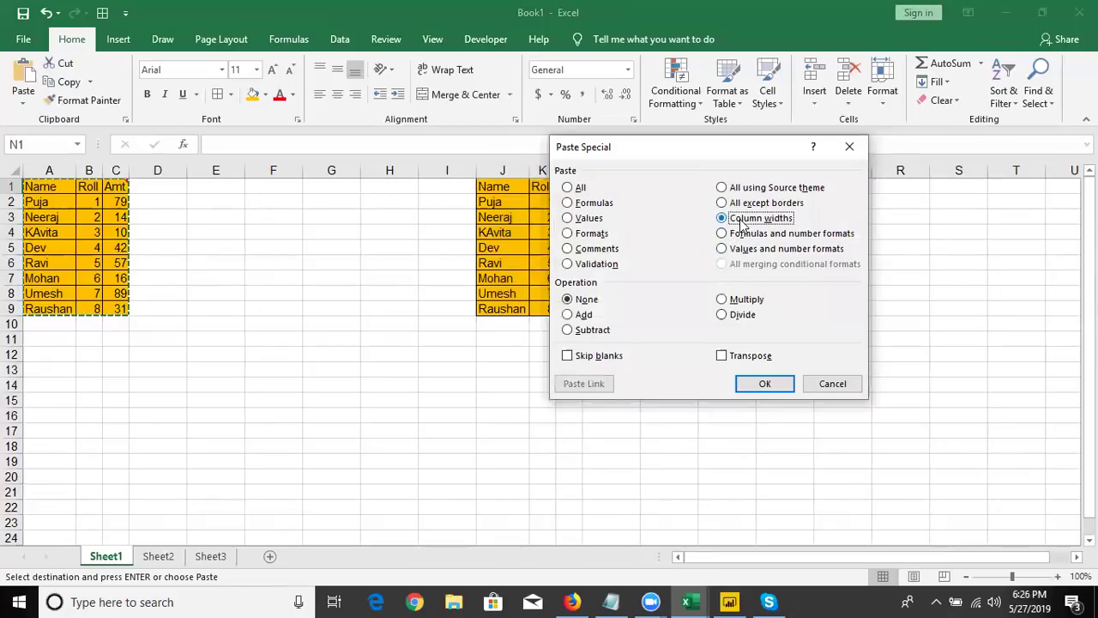
left_click(765, 393)
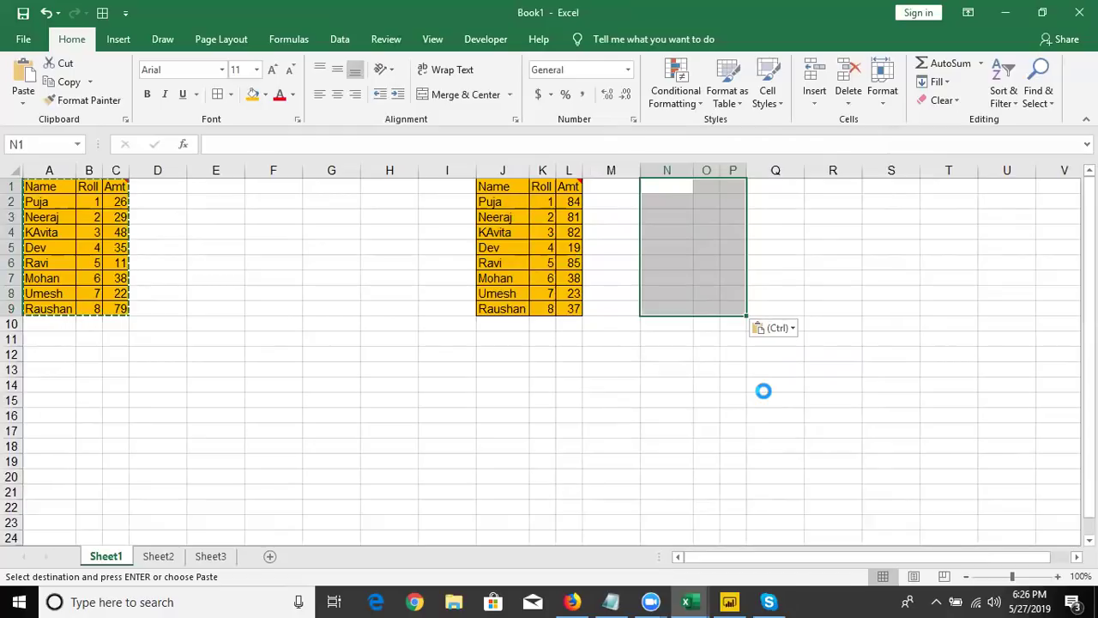
key("ctrl+v")
key("ctrl+z")
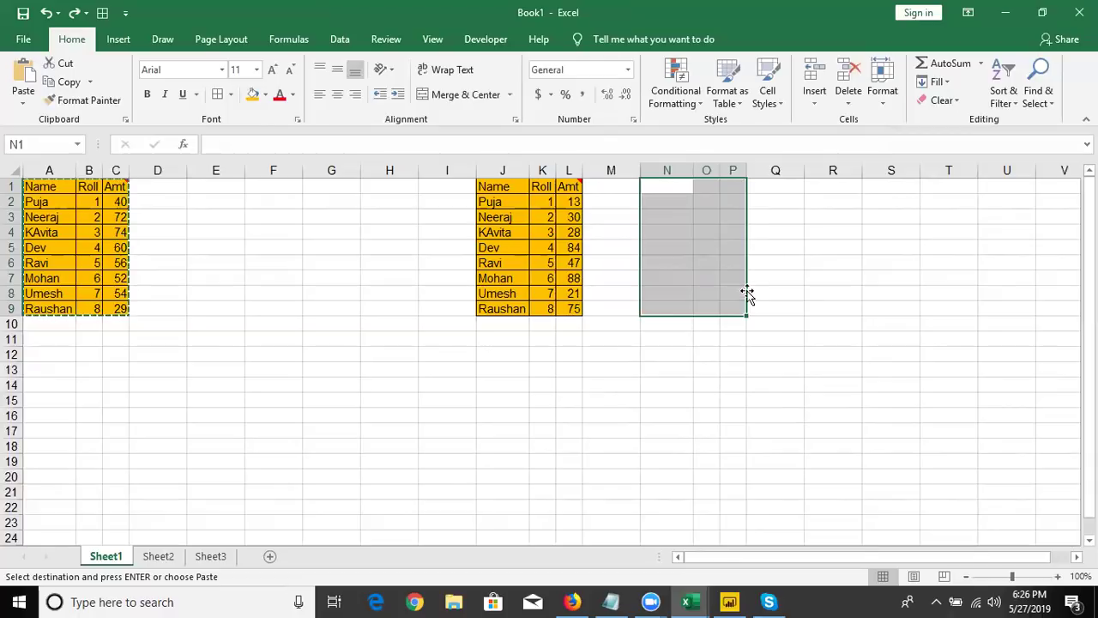
left_click(779, 183)
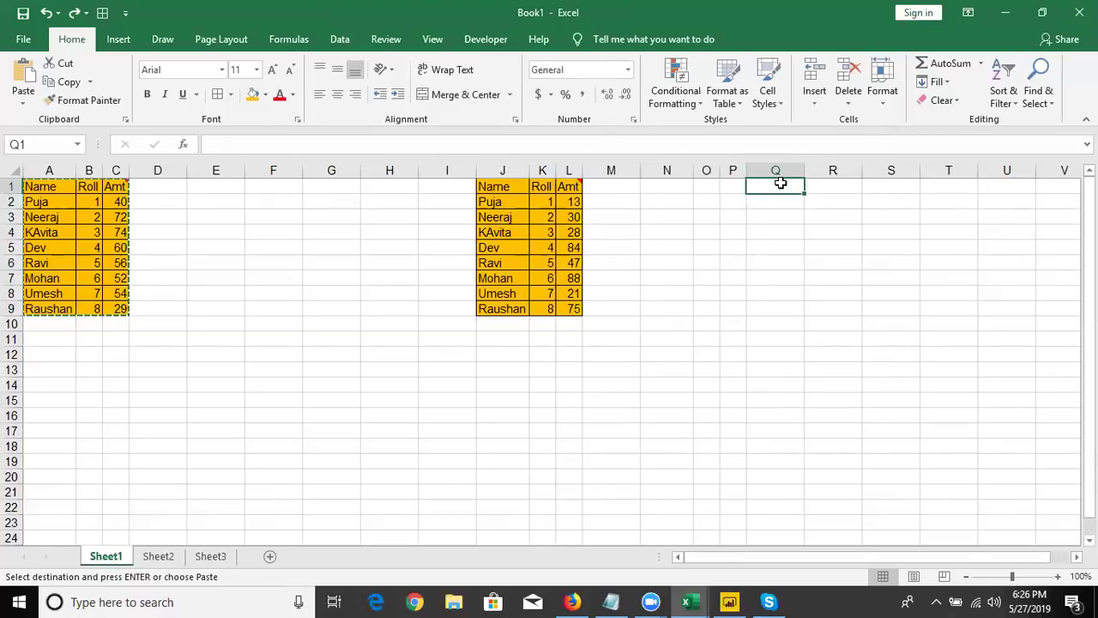
- Paste the table at Q1 with Keep Source Column Widths, then recalculate with F9
right_click(782, 187)
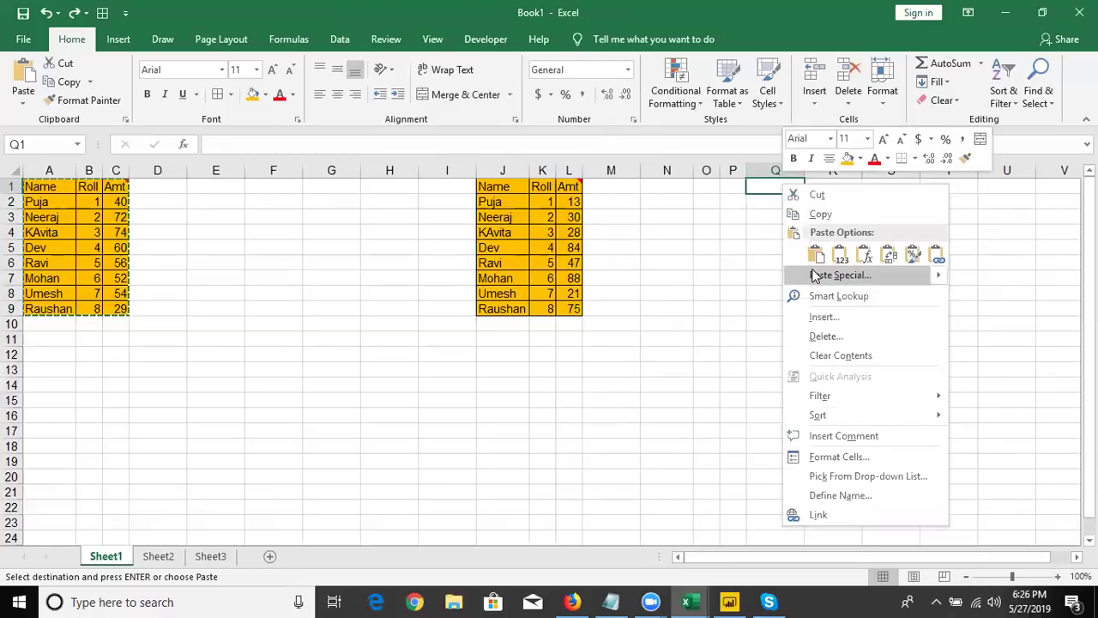
left_click(934, 254)
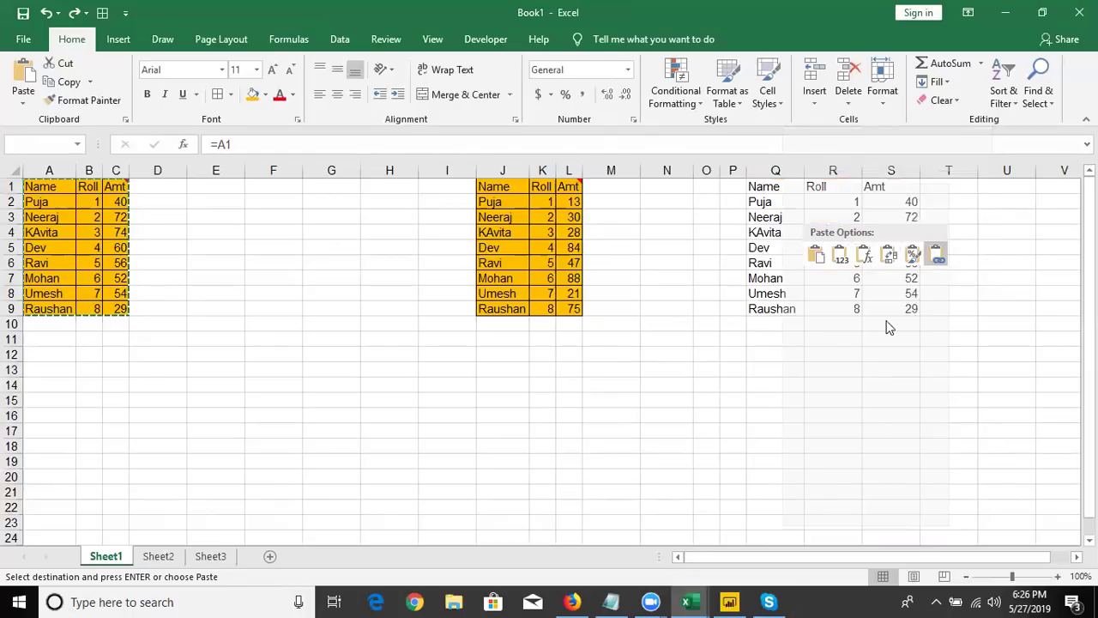
mouse_move(944, 276)
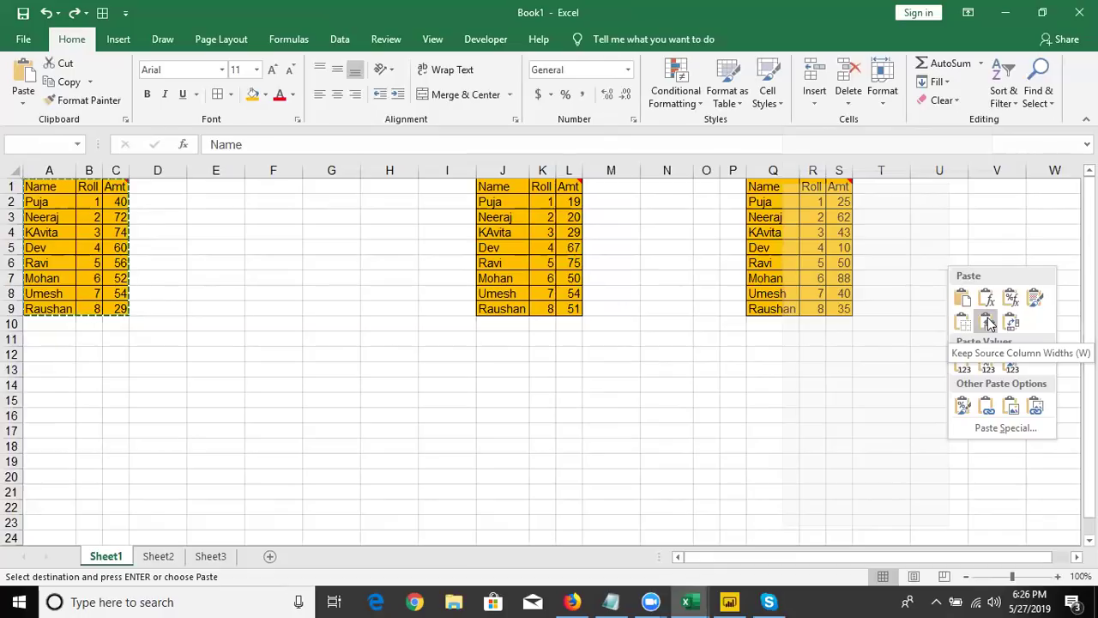
left_click(988, 322)
left_click(989, 322)
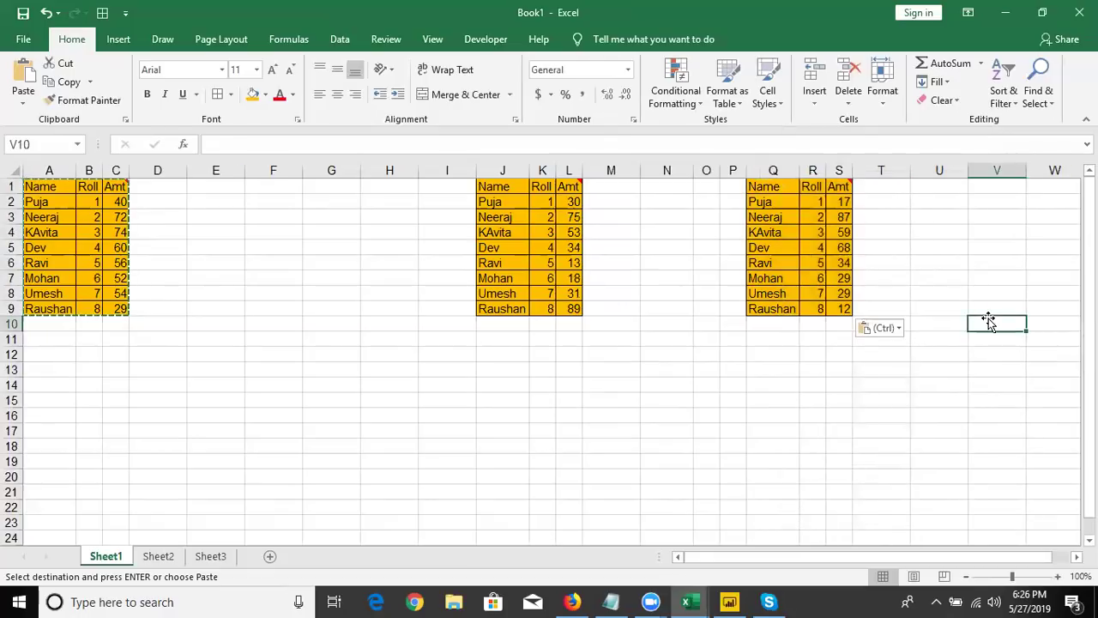
key("F9")
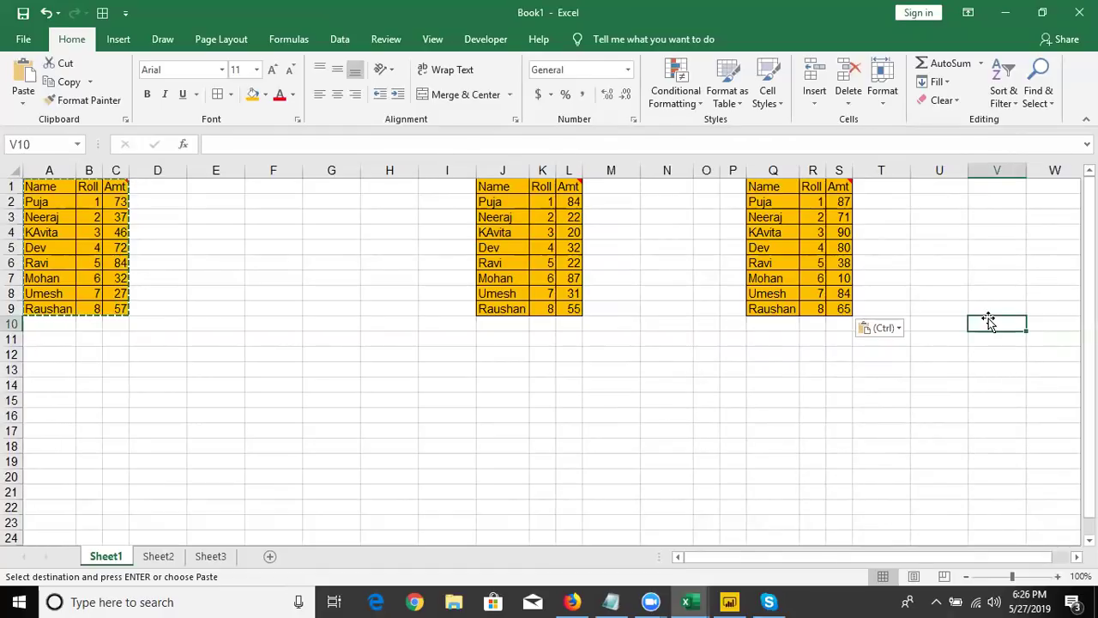
left_click(365, 264)
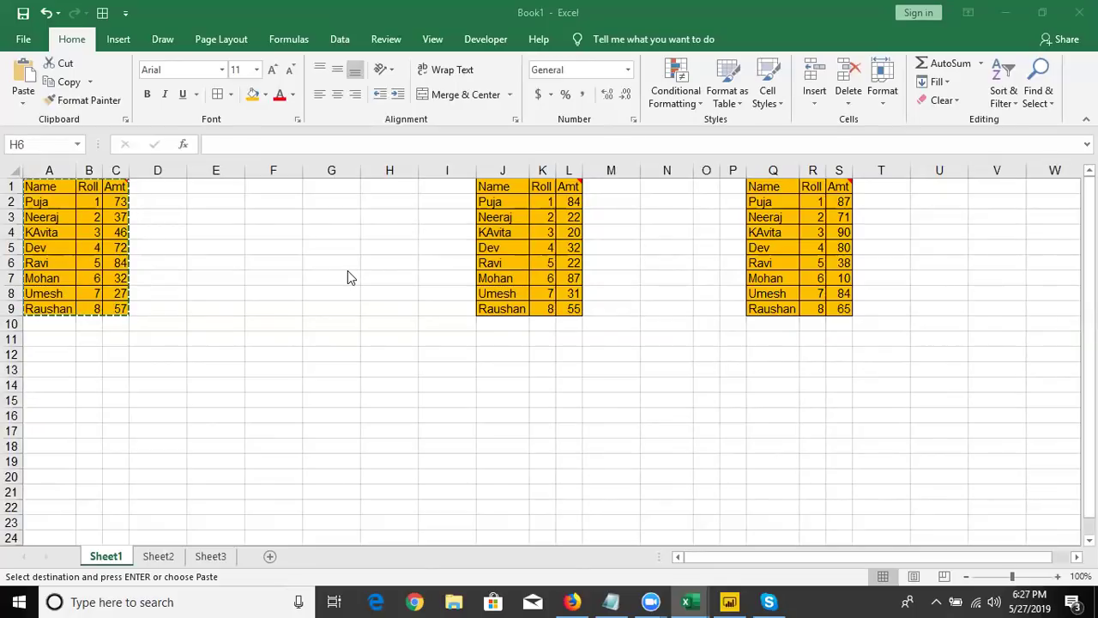
- Delete columns J through S, removing both pasted copies of the table
left_click(497, 168)
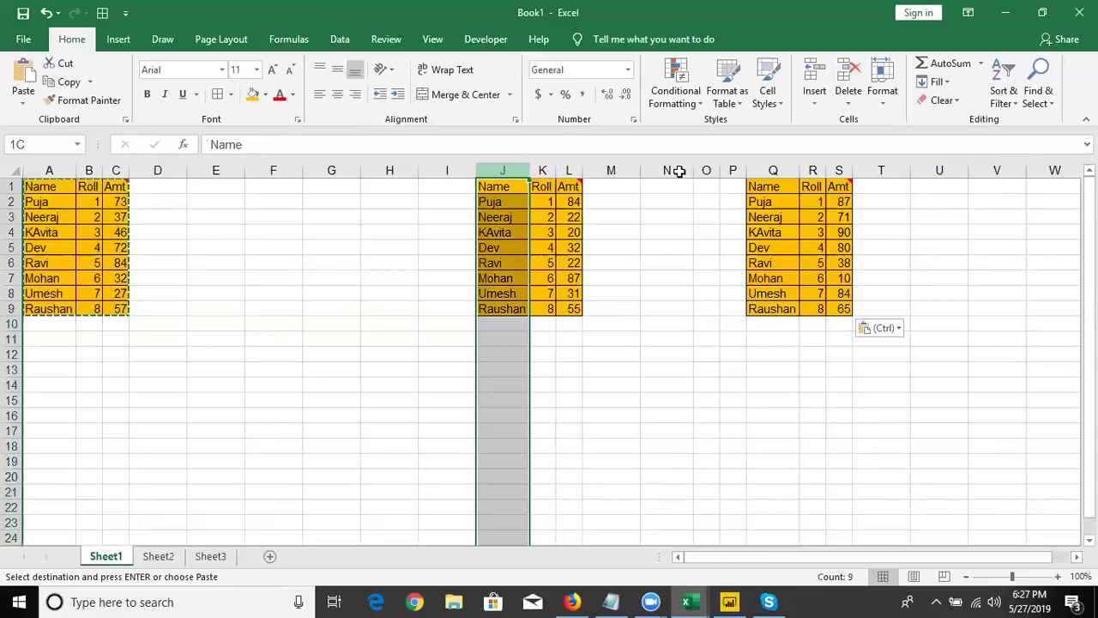
left_click_drag(678, 171, 836, 192)
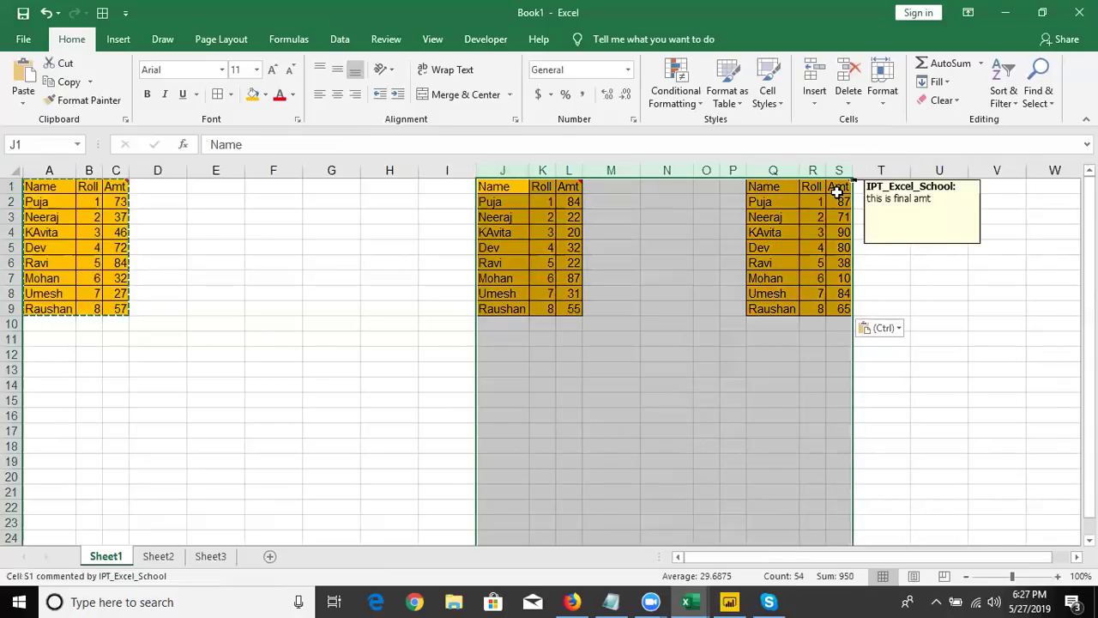
key("ctrl+minus")
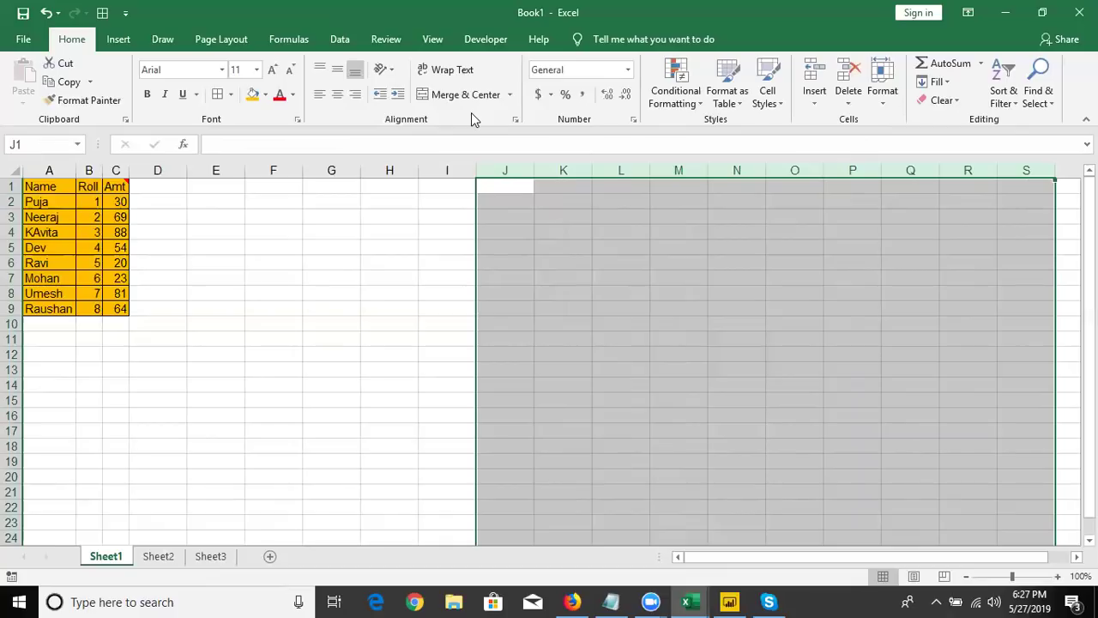
left_click(172, 190)
- Enter the header 'Date' in D1 and the first date 7/1 in D2
type("Date")
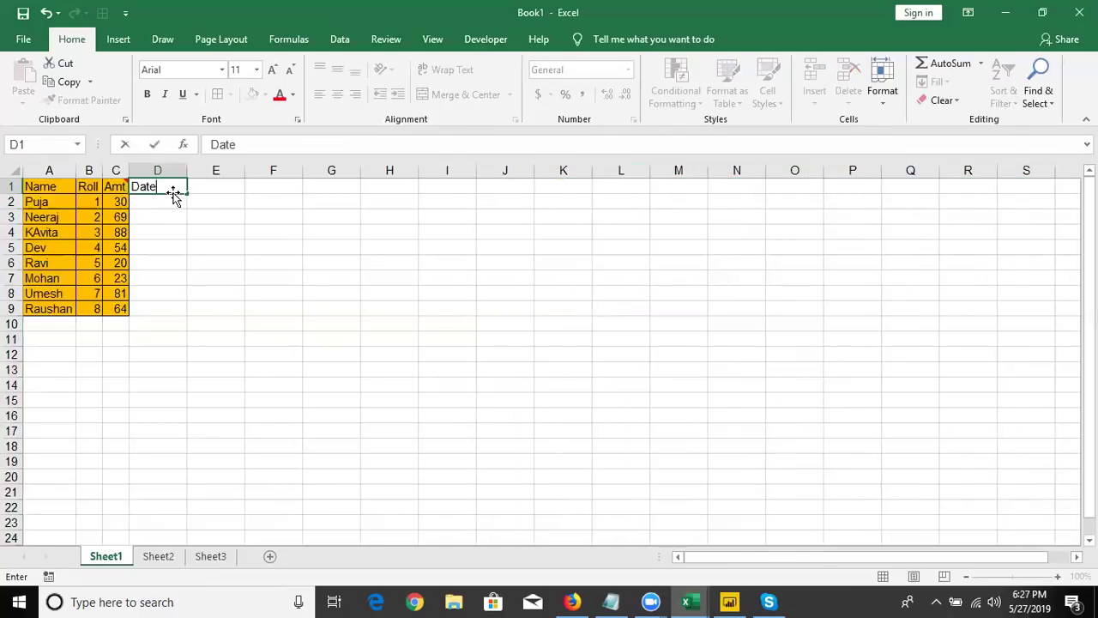
key("Return")
type("7/1")
key("Return")
- Fill the dates down to 8-Jul in D9 and give them the orange fill
left_click(174, 201)
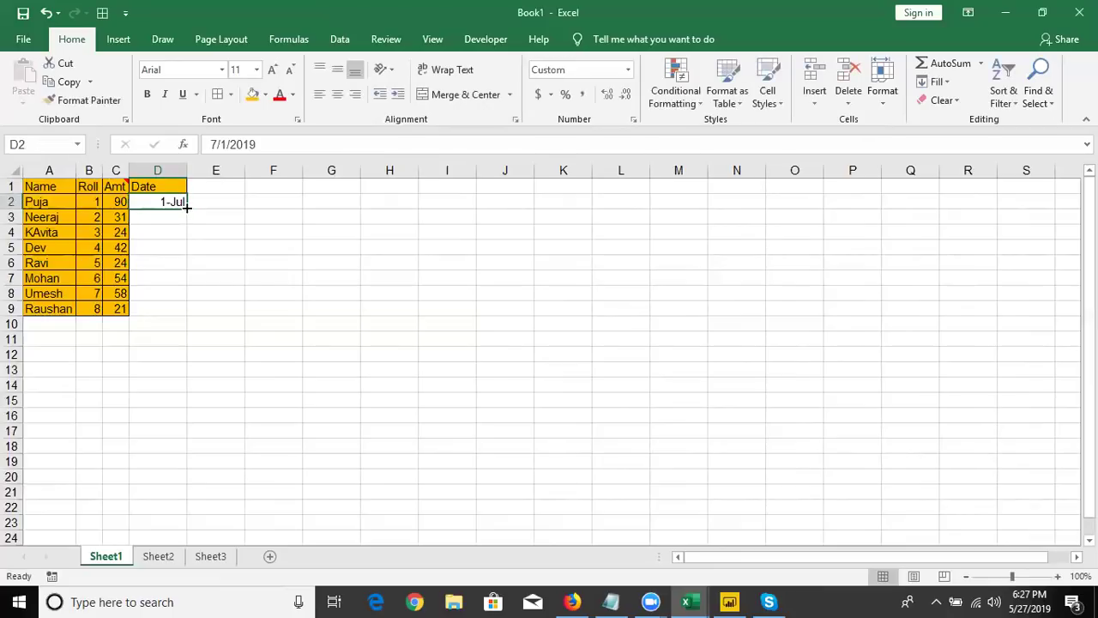
double_click(186, 209)
left_click(259, 93)
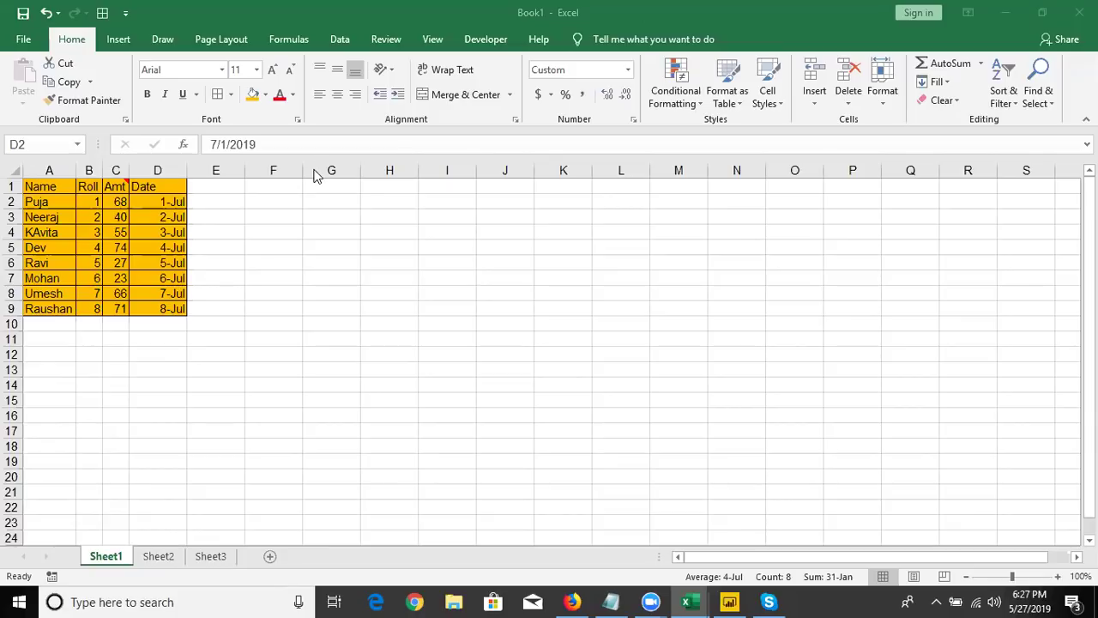
- Copy D1:D9 and paste it as values into H1, giving serial numbers 43647–43654
left_click(156, 185)
key("ctrl+Down")
key("ctrl+Up")
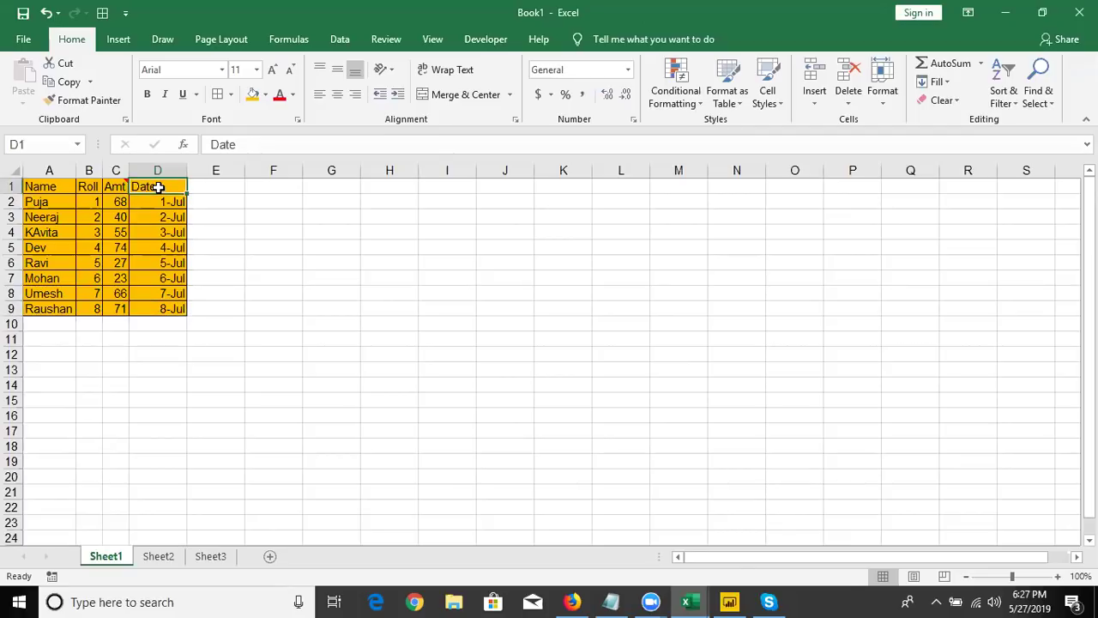
key("ctrl+shift+Down")
key("ctrl+c")
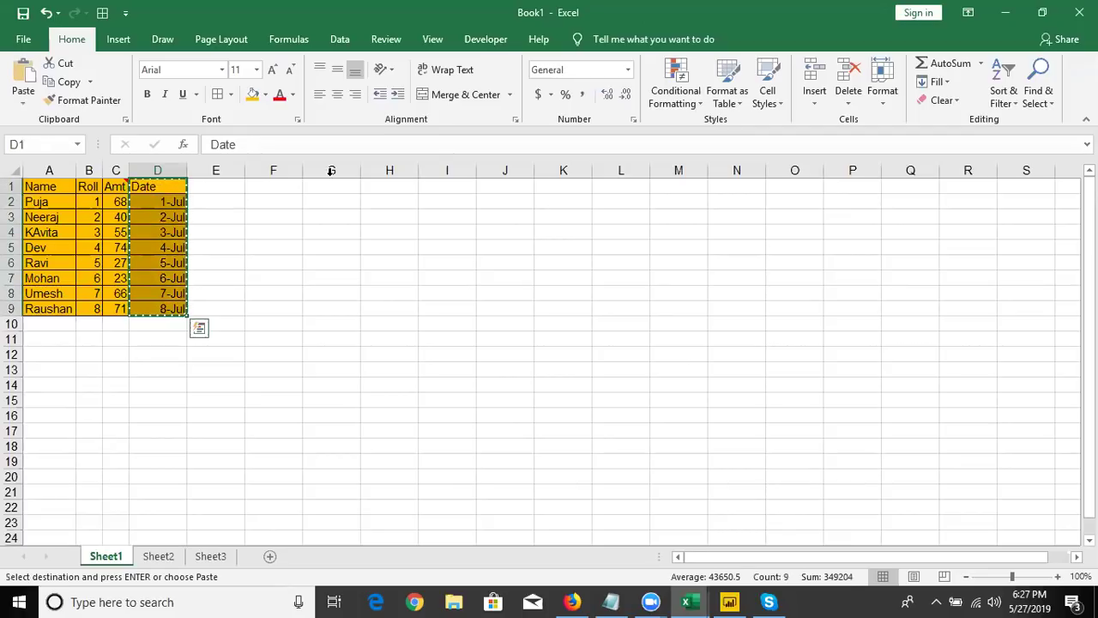
left_click(379, 186)
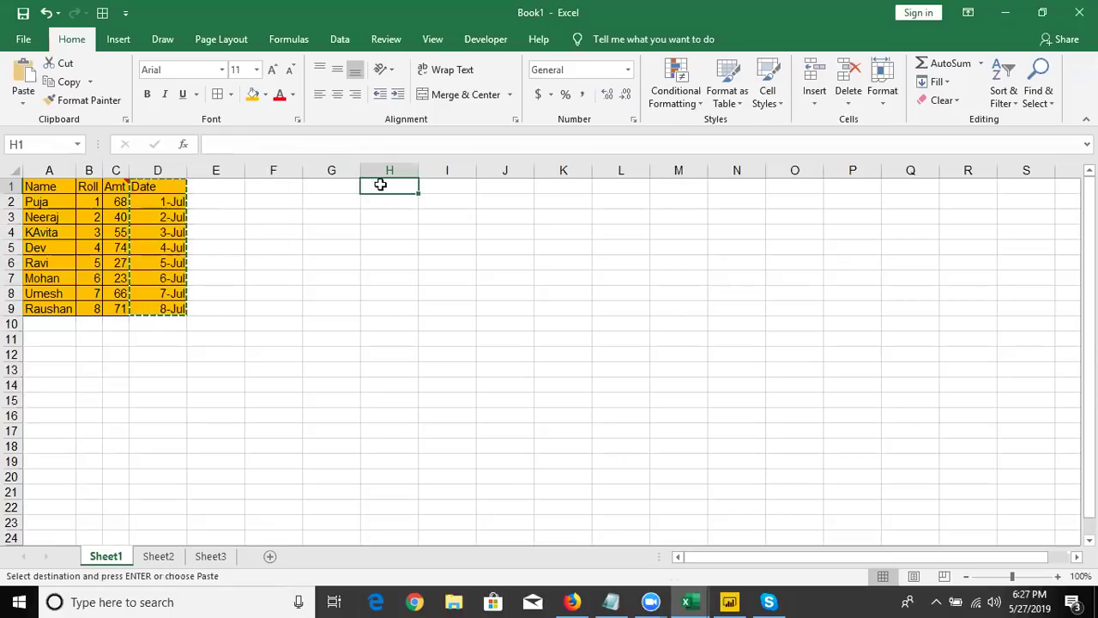
right_click(383, 188)
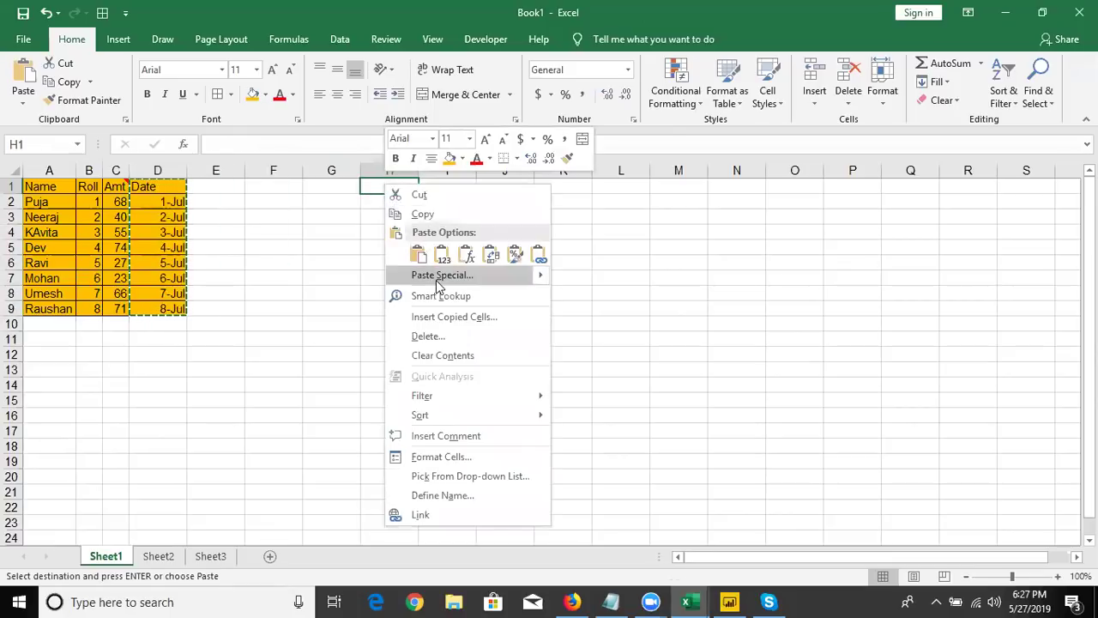
left_click(441, 254)
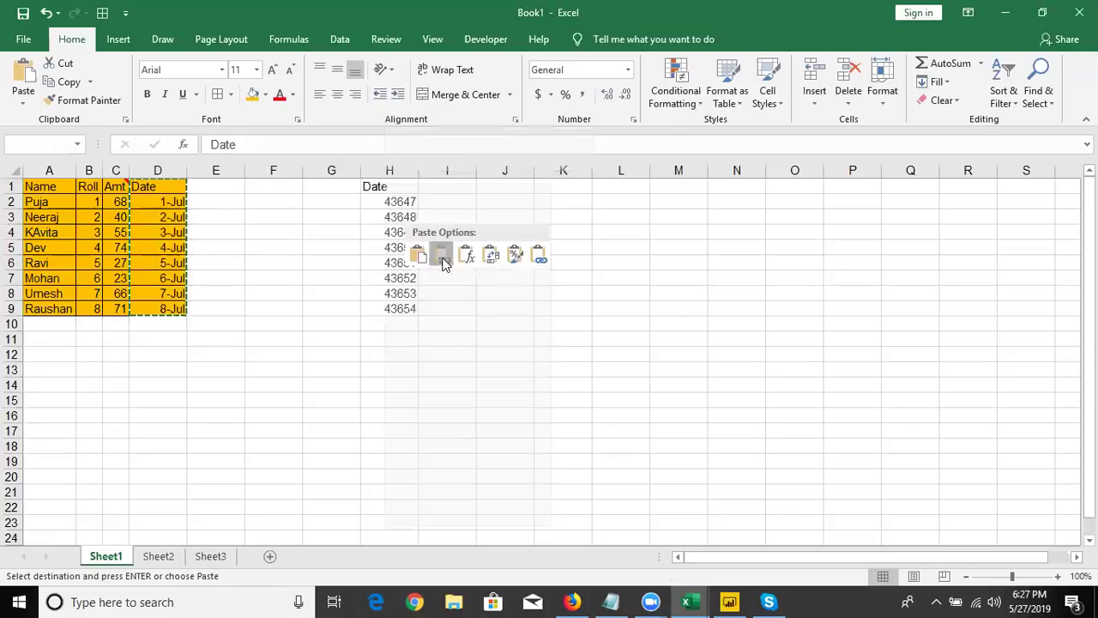
left_click(404, 206)
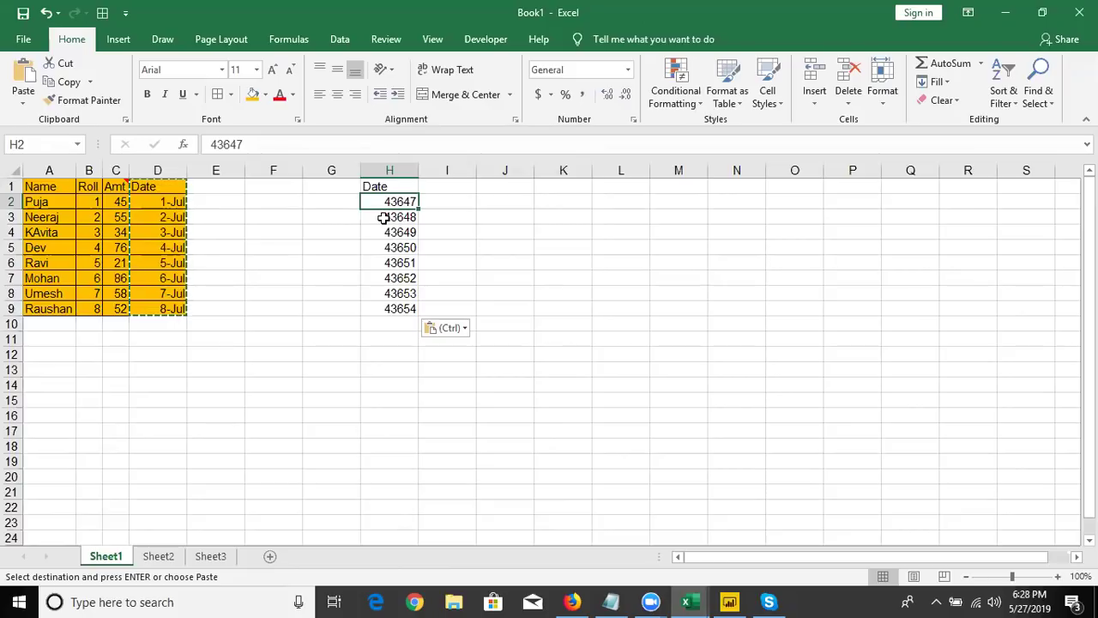
- Enter the date 1/1/1900 in cell F11
left_click(269, 336)
type("1/1/1")
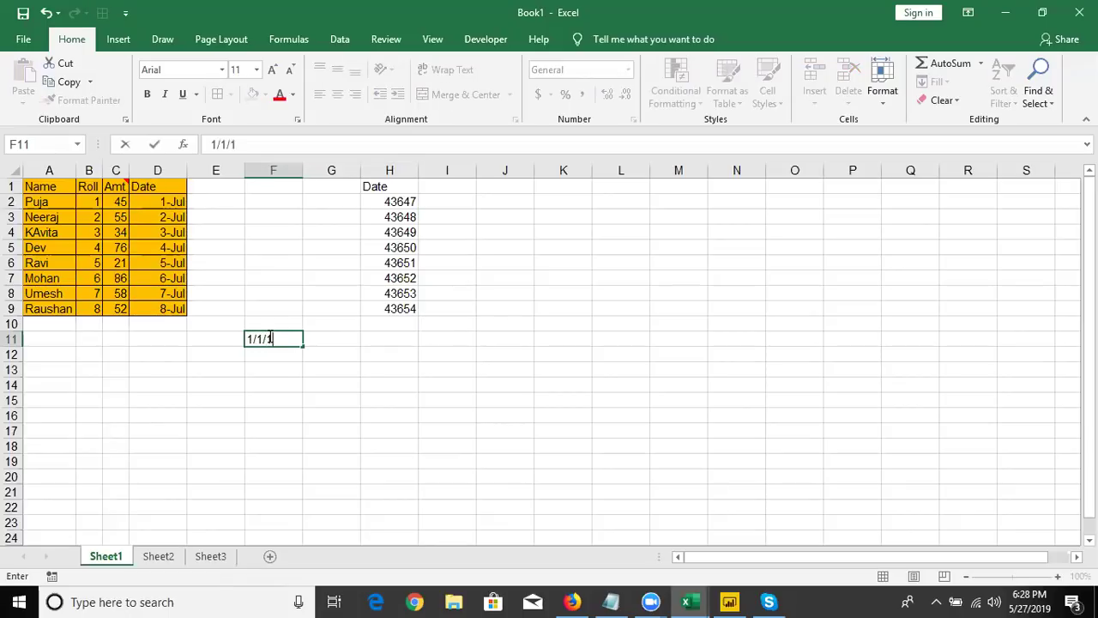
type("9000")
key("BackSpace")
key("Return")
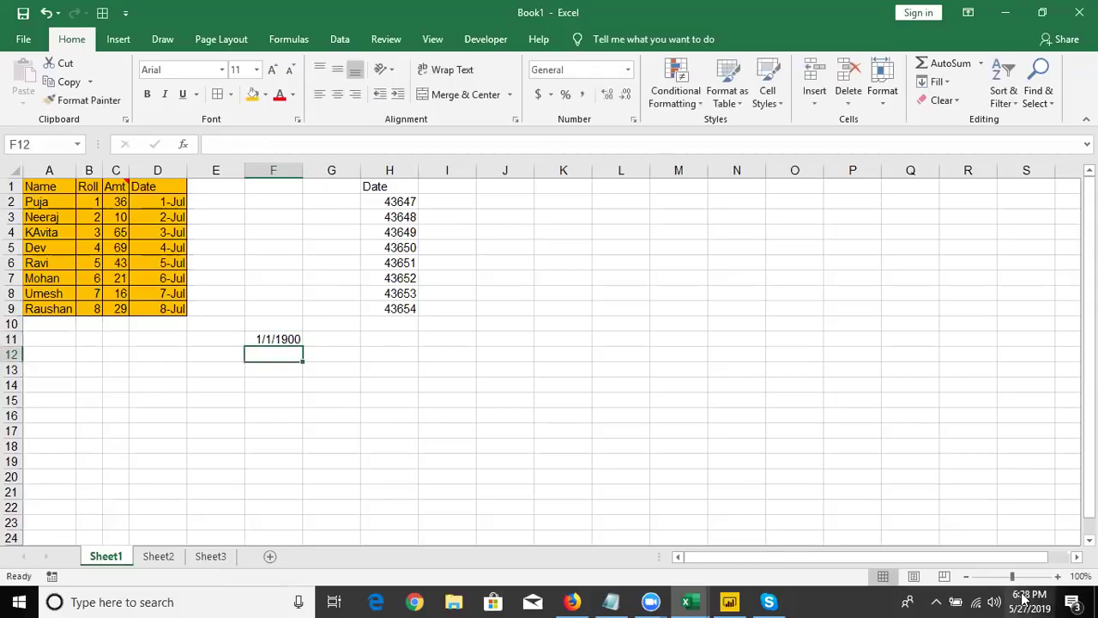
- Enter 10-JAN-1856 in E15, then clear it again
left_click(224, 397)
type("10-")
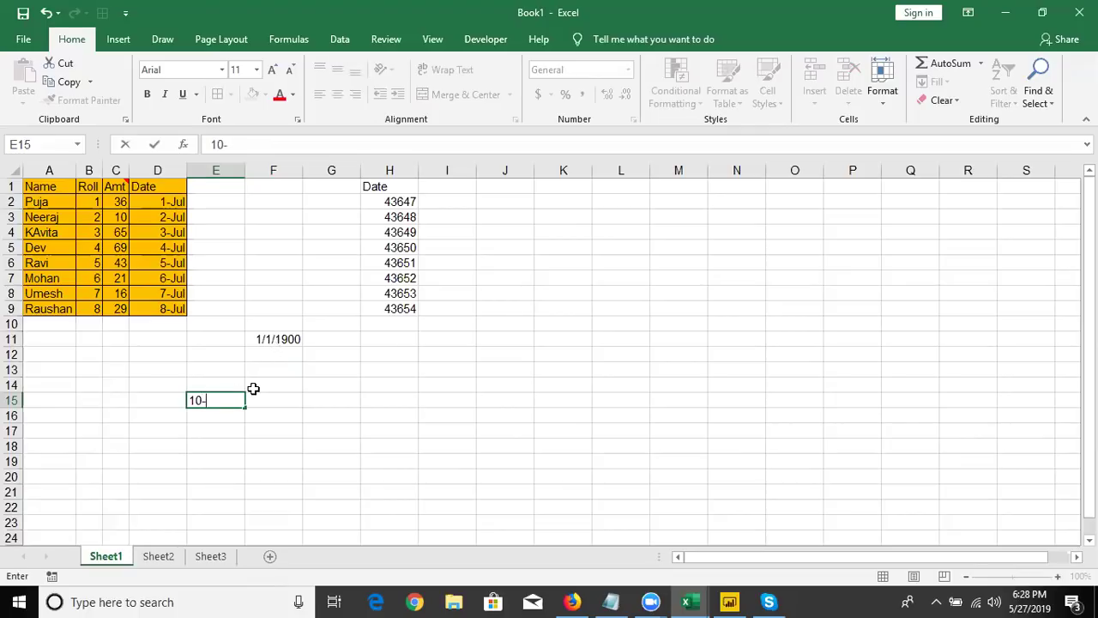
type("JAN-1856")
key("Return")
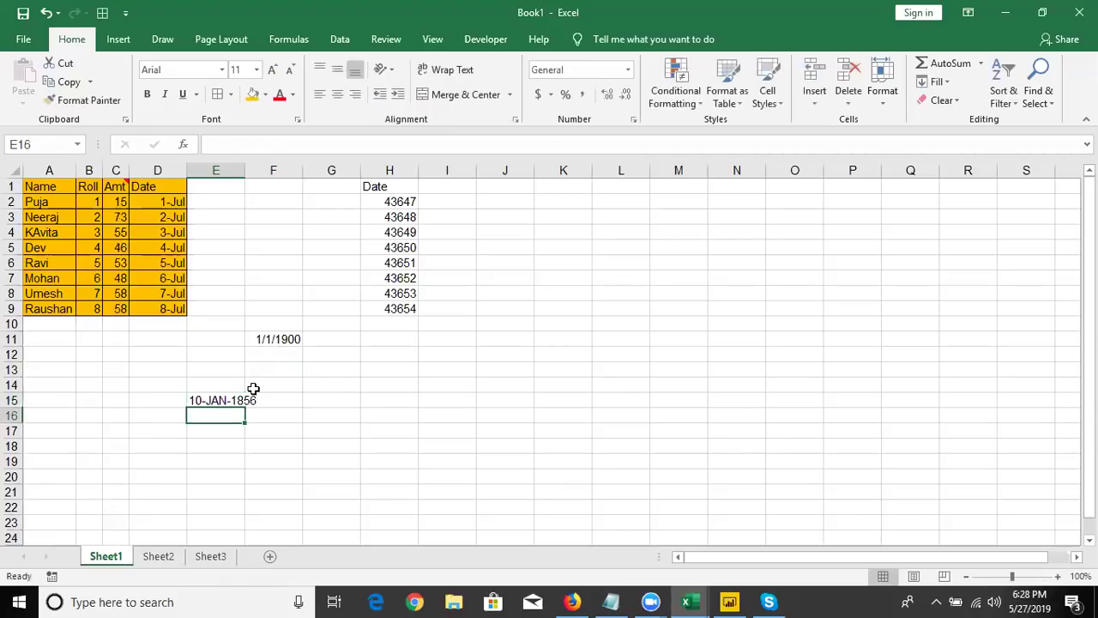
type("1")
key("Escape")
key("Up")
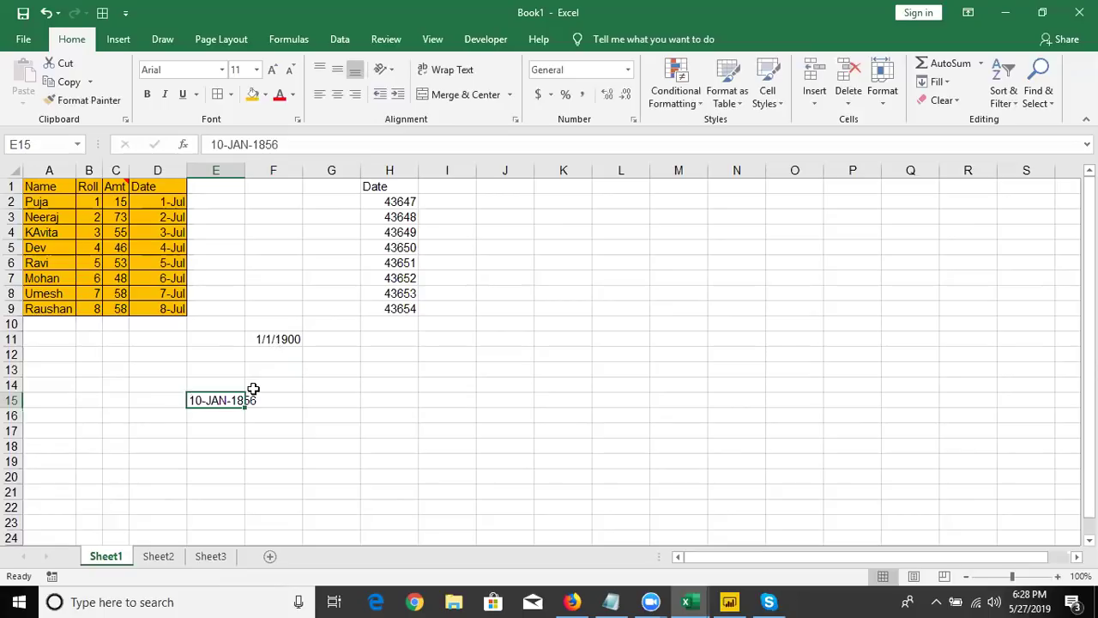
key("Delete")
- Overwrite F11 with serial 5, which displays 1/5/1900
key("Up")
key("Up")
key("Up")
- Replace F11 with 368, then 43647, showing 1/2/1901 and 7/1/2019
key("Up")
key("Right")
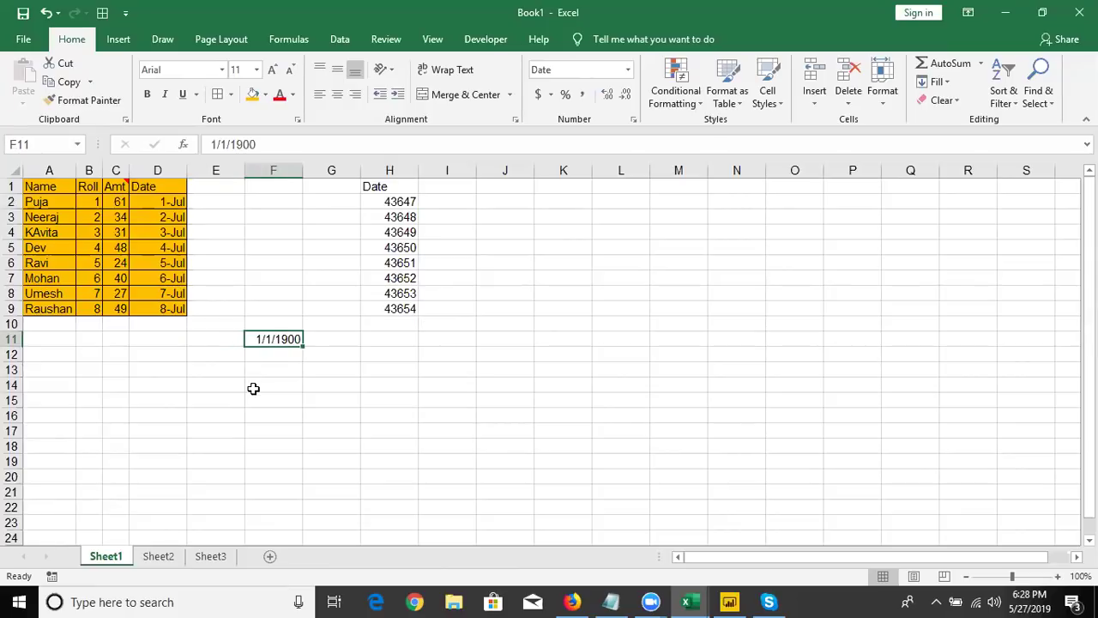
key("Left")
key("Right")
type("5")
key("Return")
key("Up")
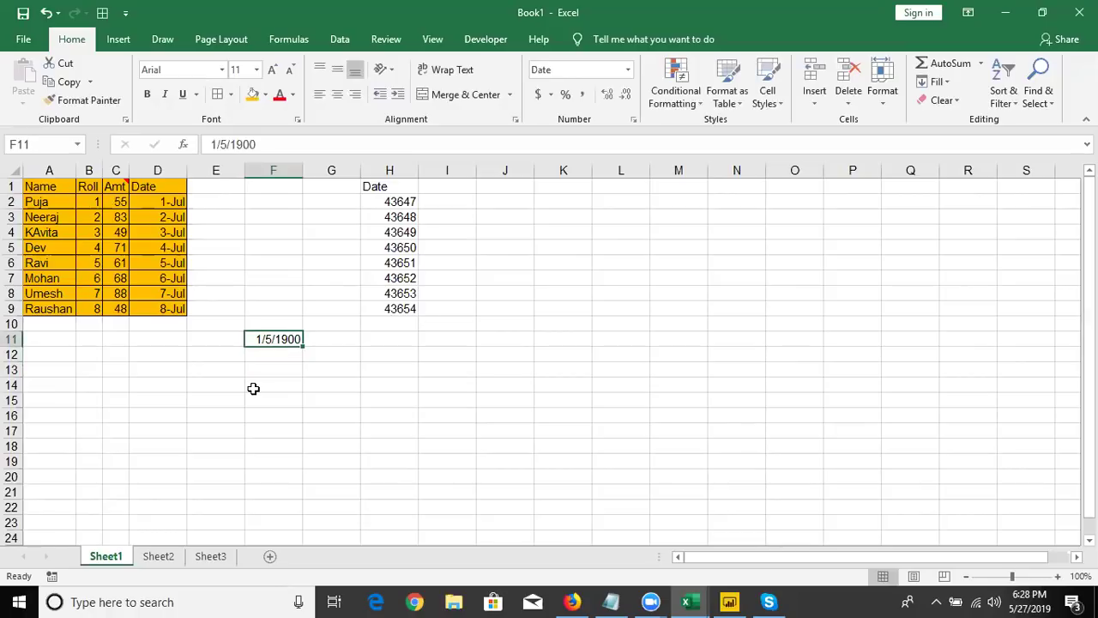
type("368")
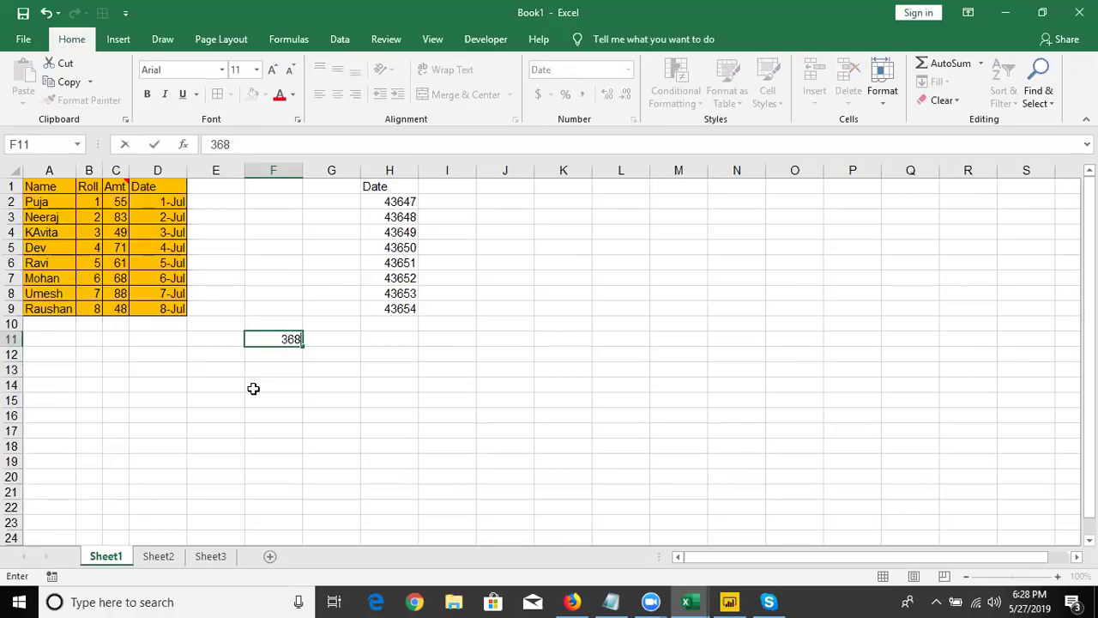
key("Return")
key("Up")
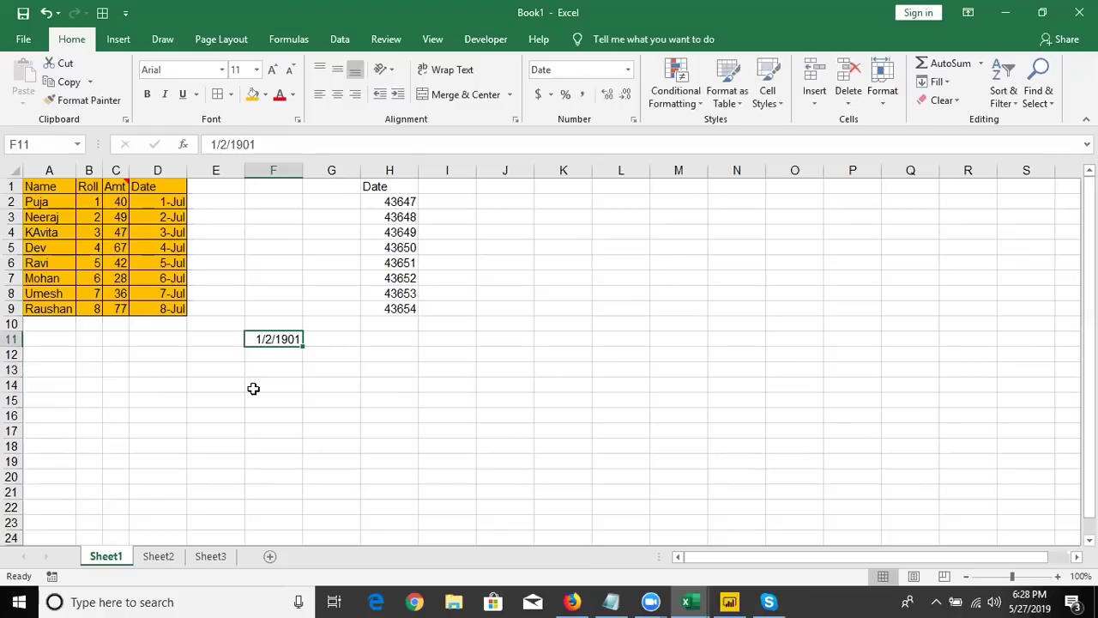
type("43647")
key("Return")
key("Up")
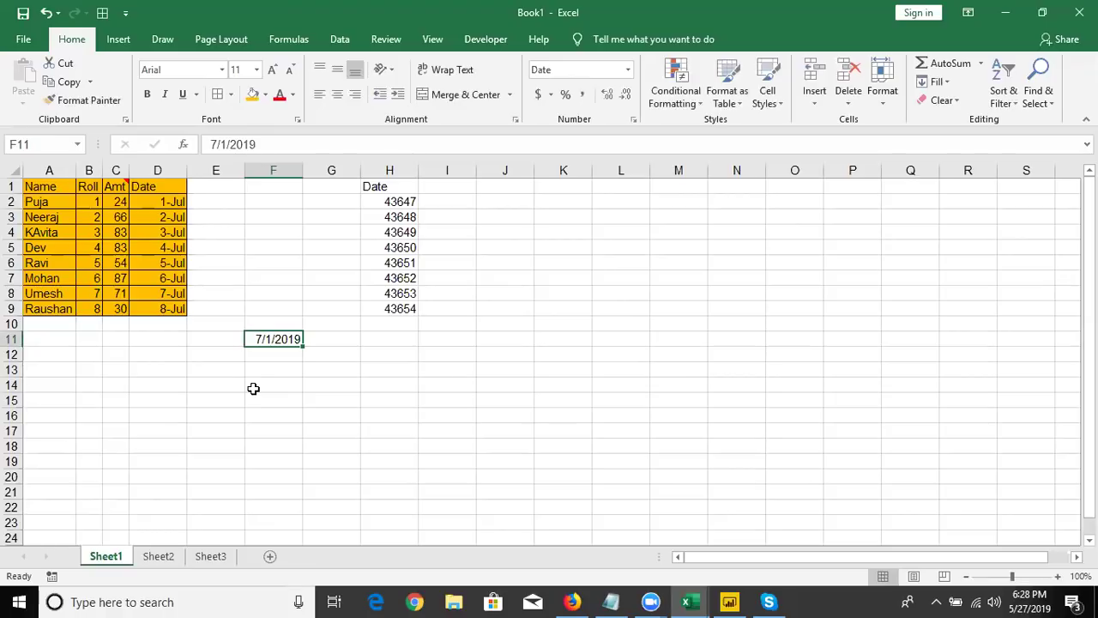
- Browse the pasted serial numbers and select H2:H9
key("Up")
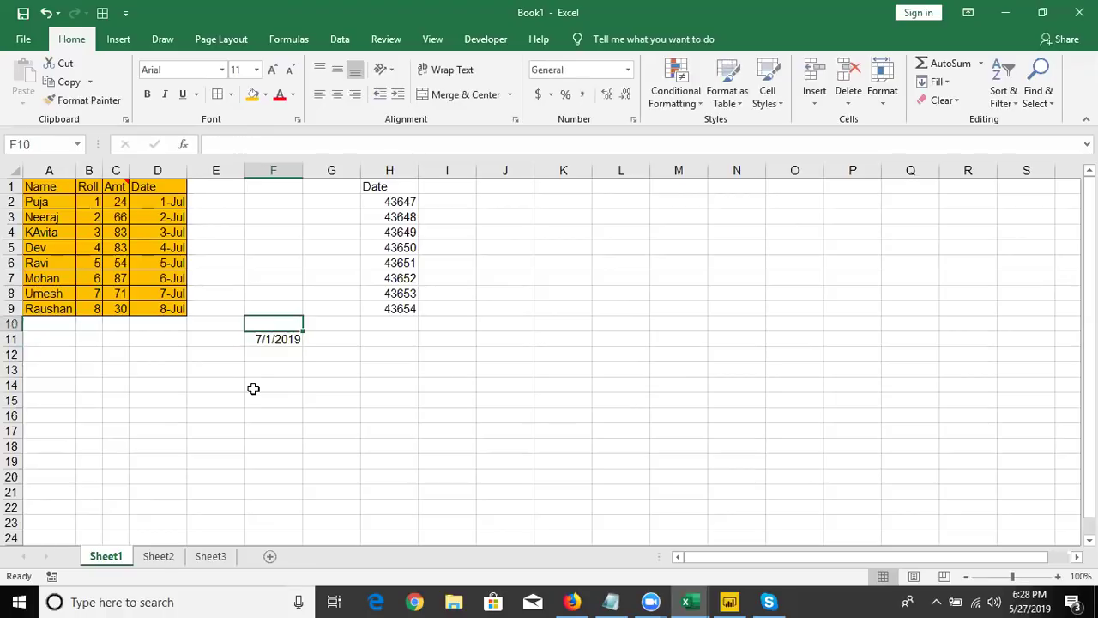
key("Up")
key("Up")
key("Up")
key("Right")
key("Right")
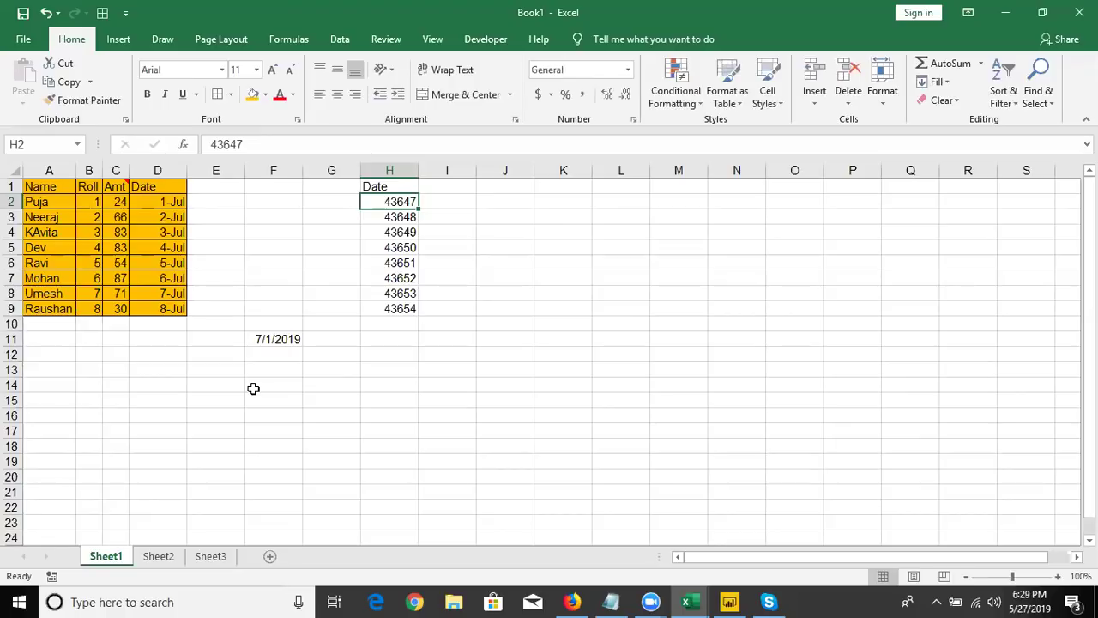
key("Down")
key("Down")
key("Down")
key("Down")
key("Down")
key("Up")
key("Down")
key("ctrl+shift+Up")
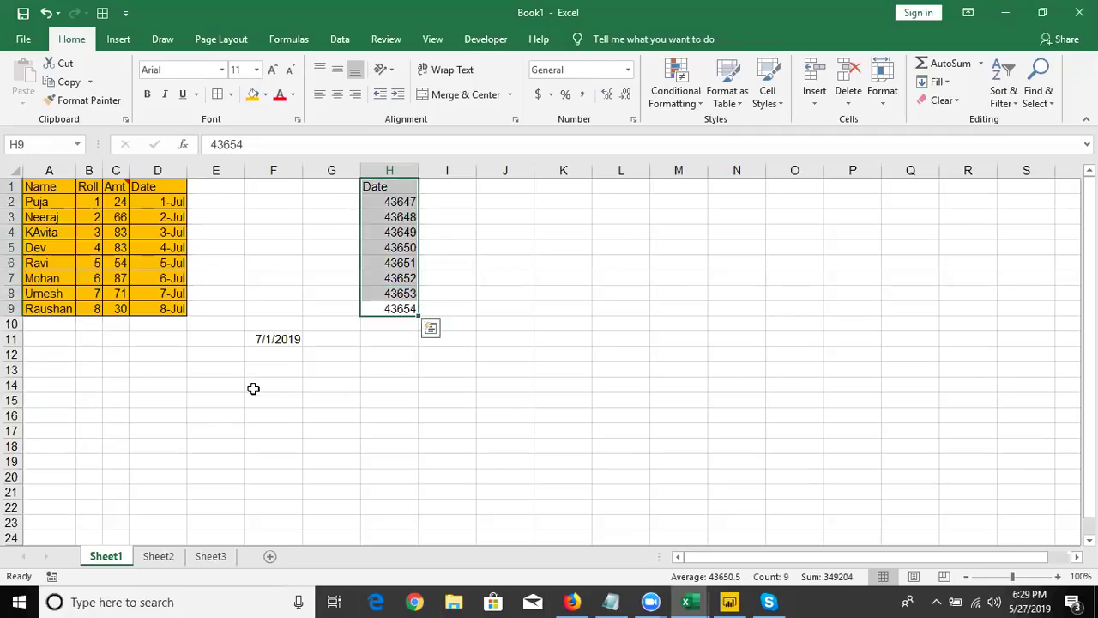
key("shift+Down")
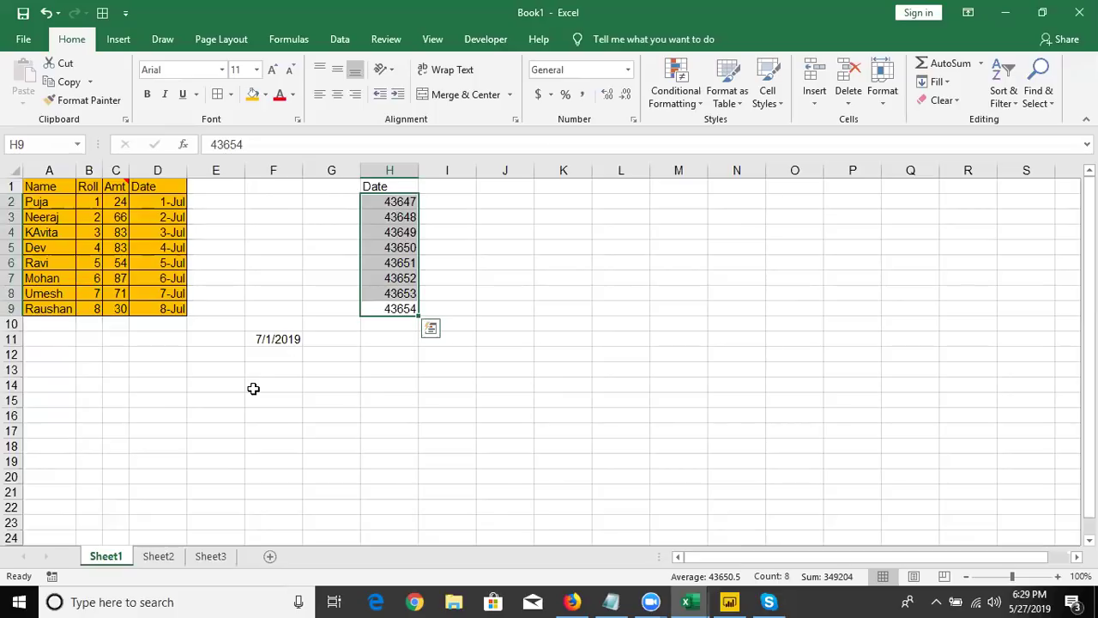
- Insert today's date 5/27/2019 in J2, show it as serial 43612, then as Short Date
key("Right")
key("ctrl+Up")
key("Right")
key("Down")
key("ctrl+semicolon")
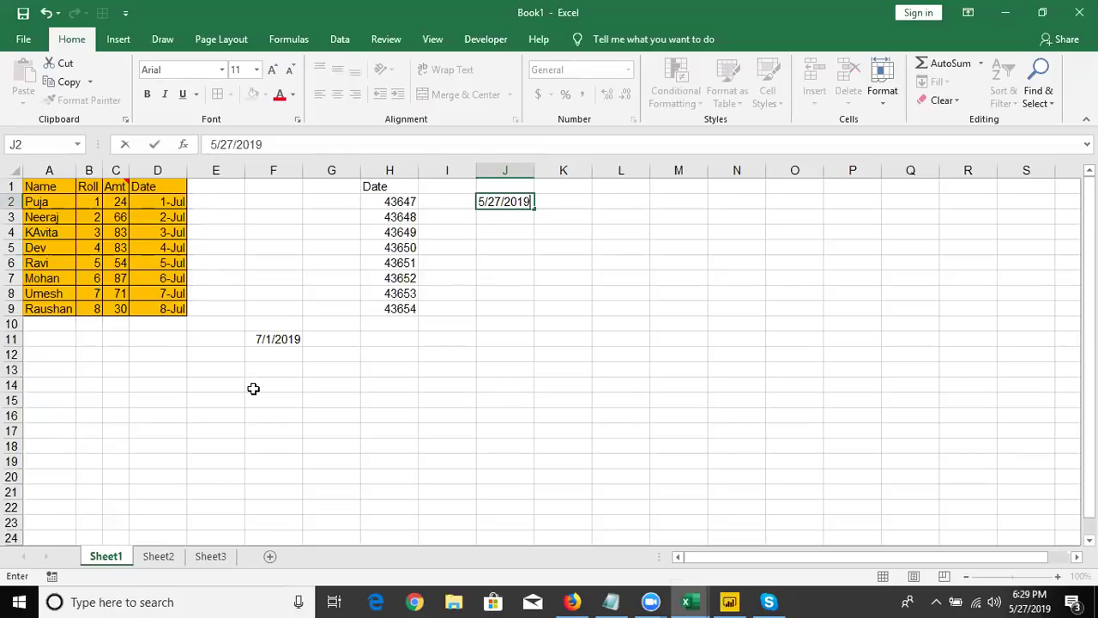
key("ctrl+Return")
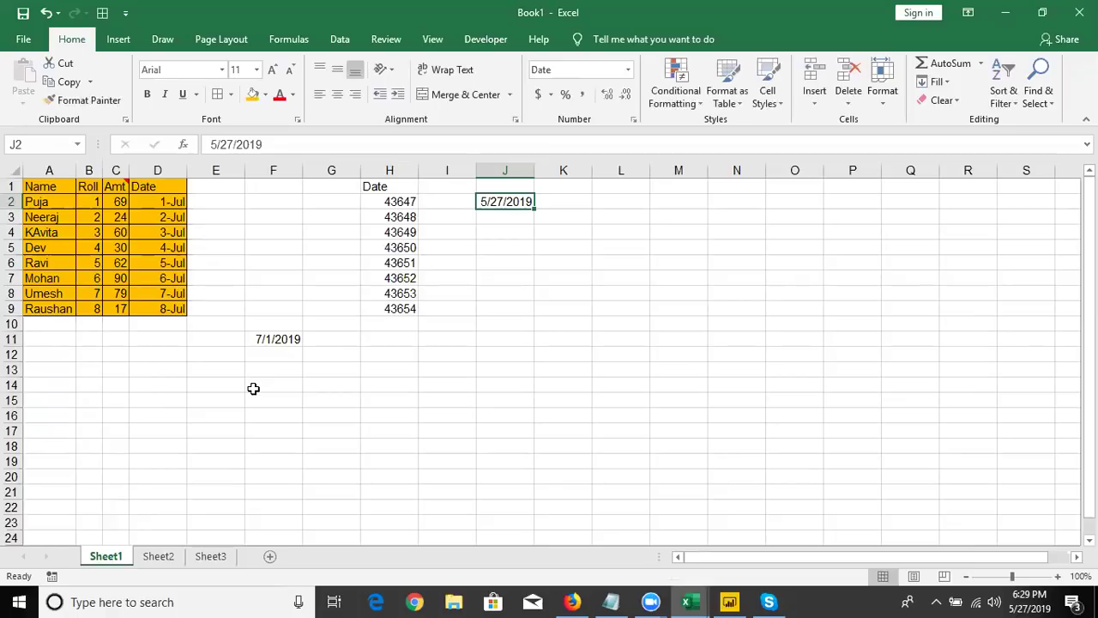
key("ctrl+shift+asciitilde")
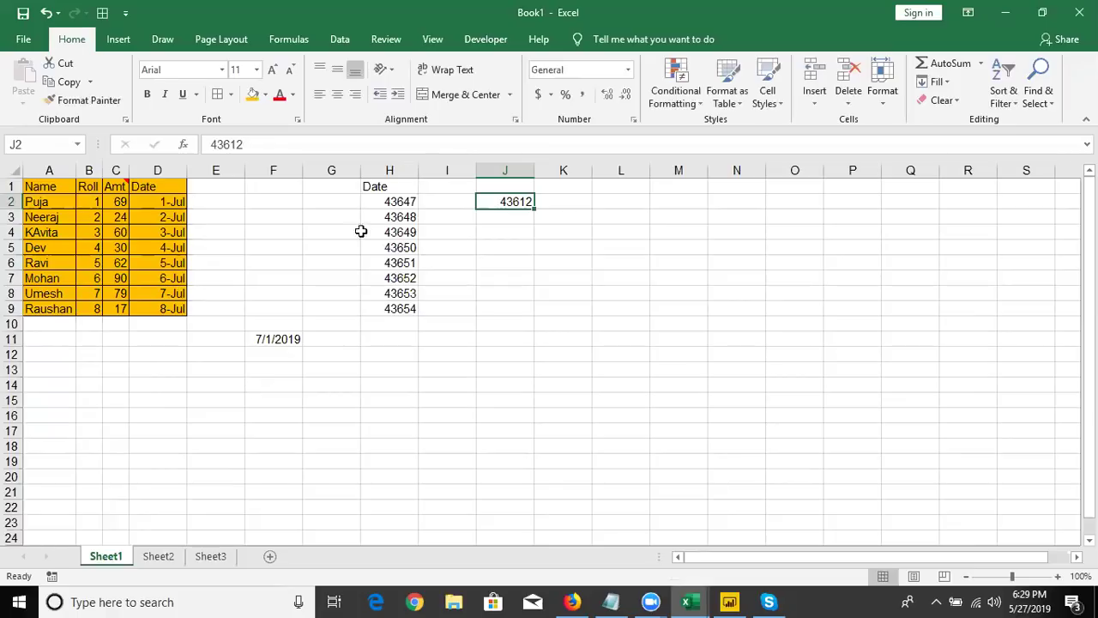
left_click(627, 70)
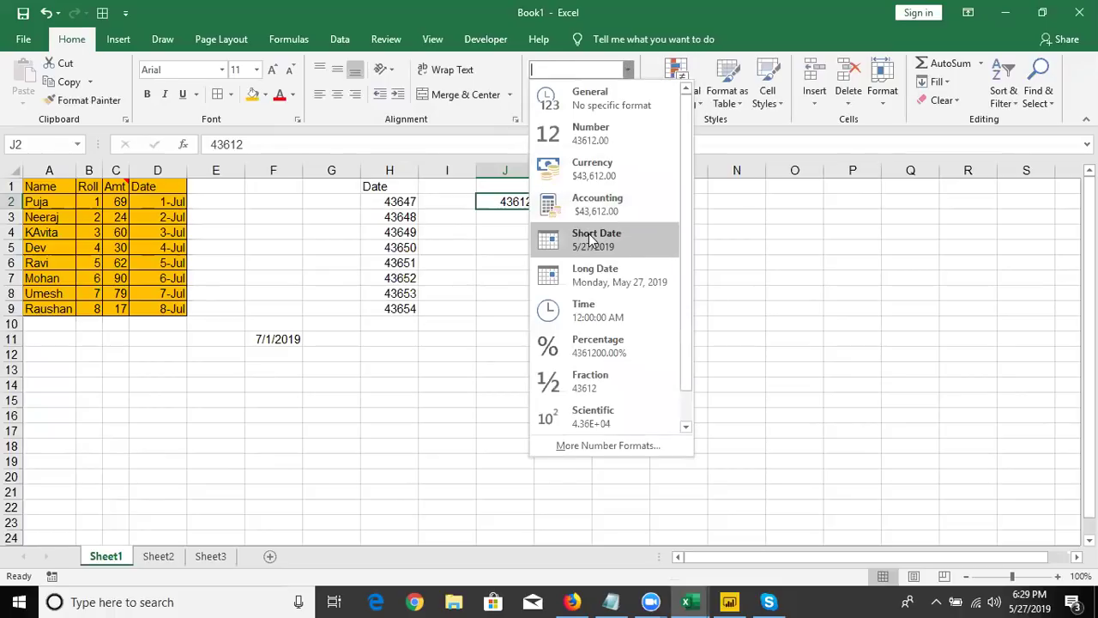
left_click(589, 238)
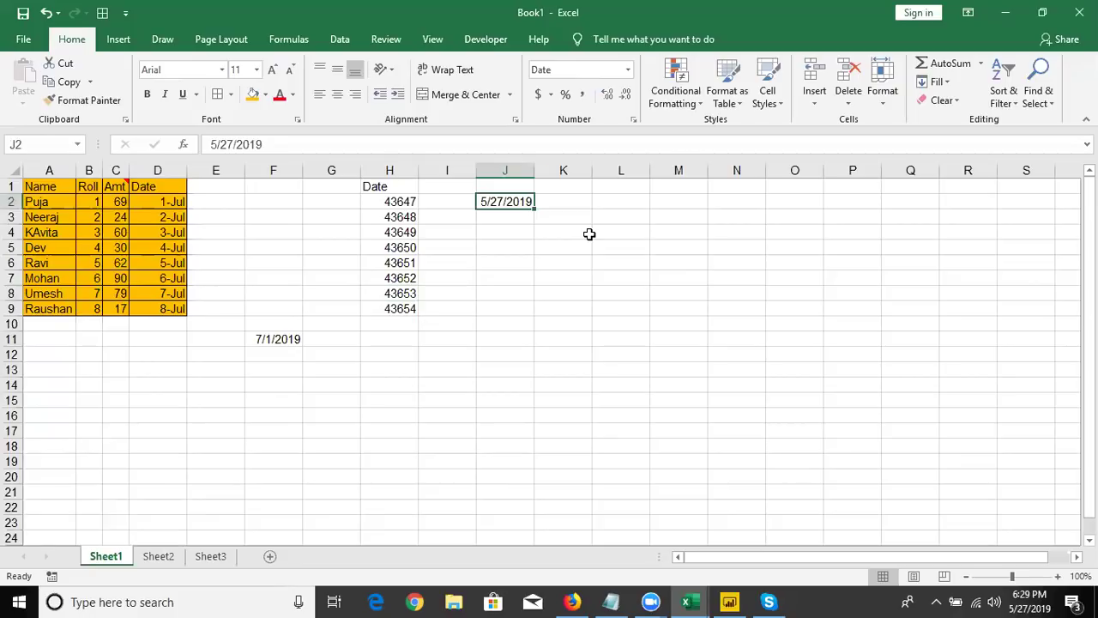
- Type the text 10-s in cell F13
left_click(329, 369)
left_click(291, 369)
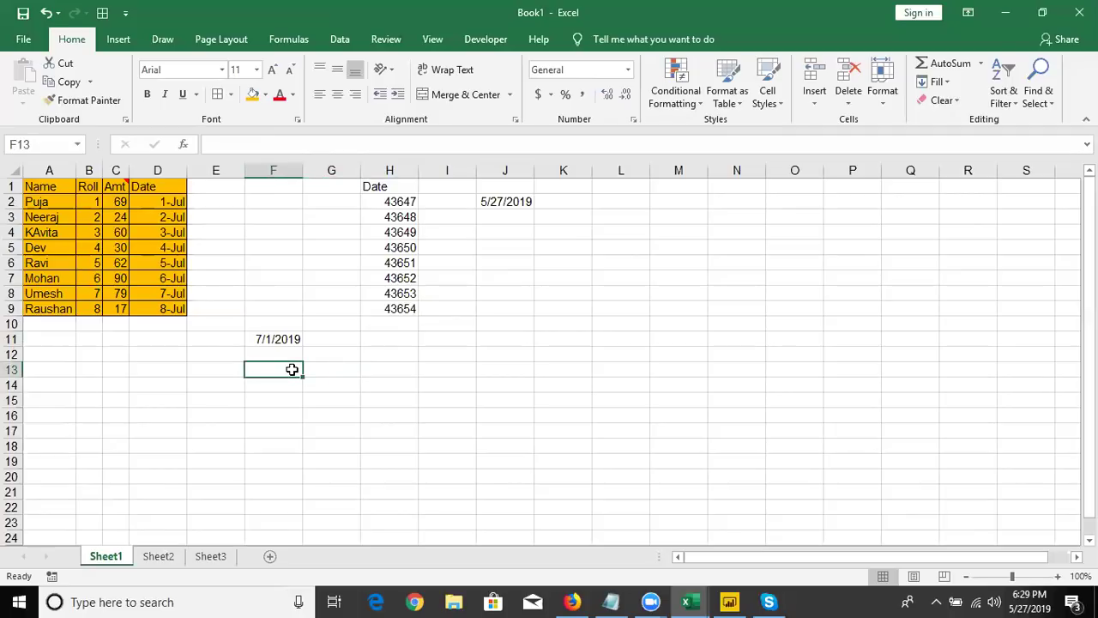
type("10-")
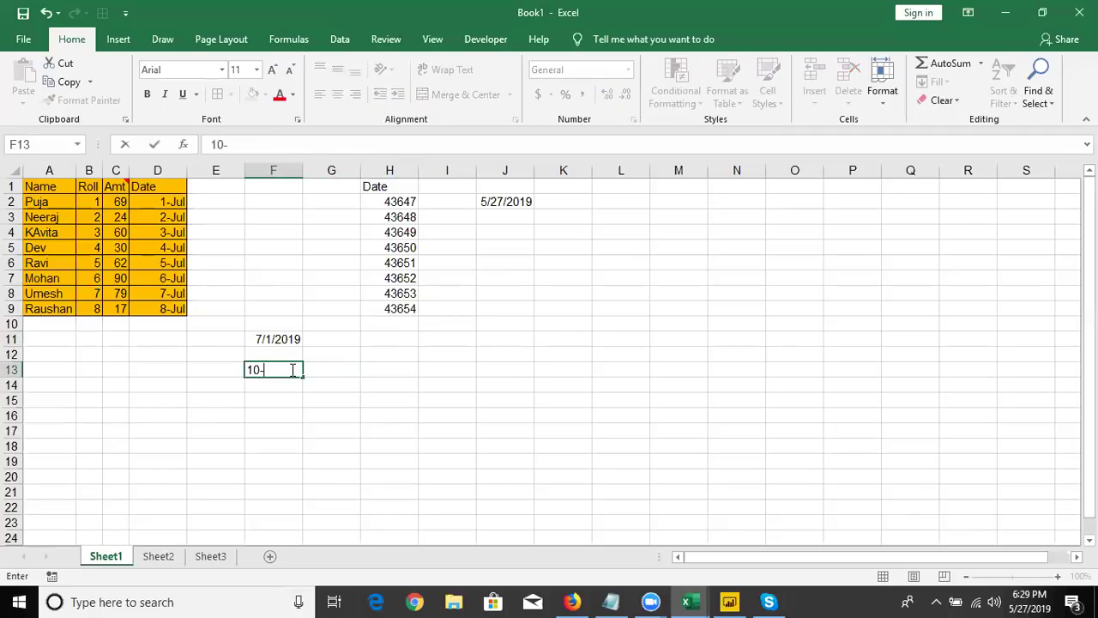
type("s")
key("Return")
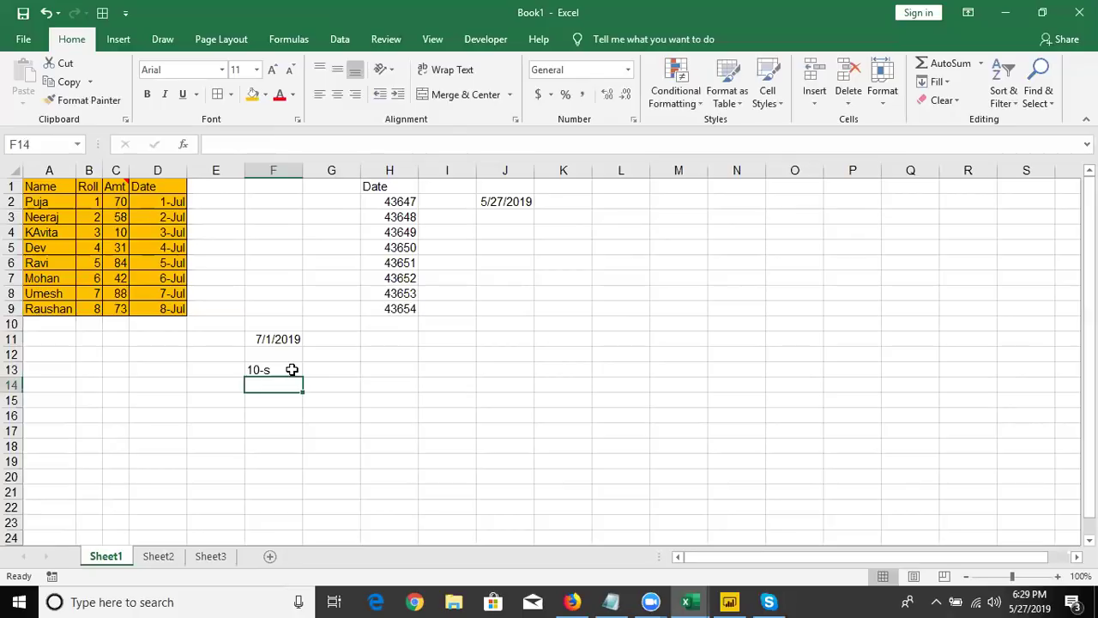
- Enter =F13+30 in G13, which returns #VALUE!
left_click(291, 369)
key("Right")
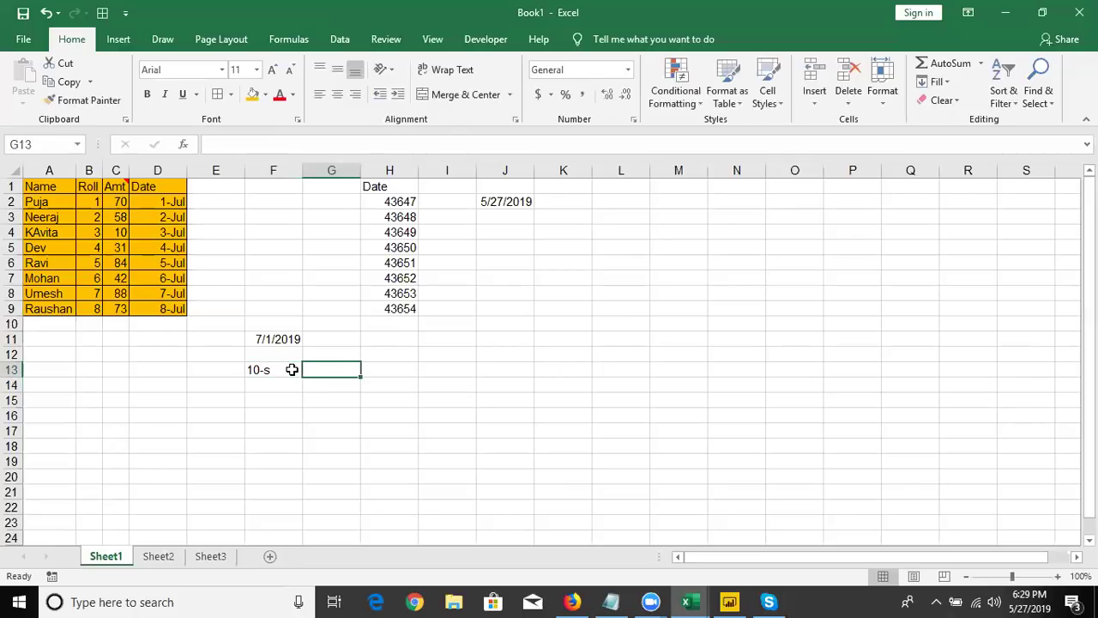
type("=")
key("Down")
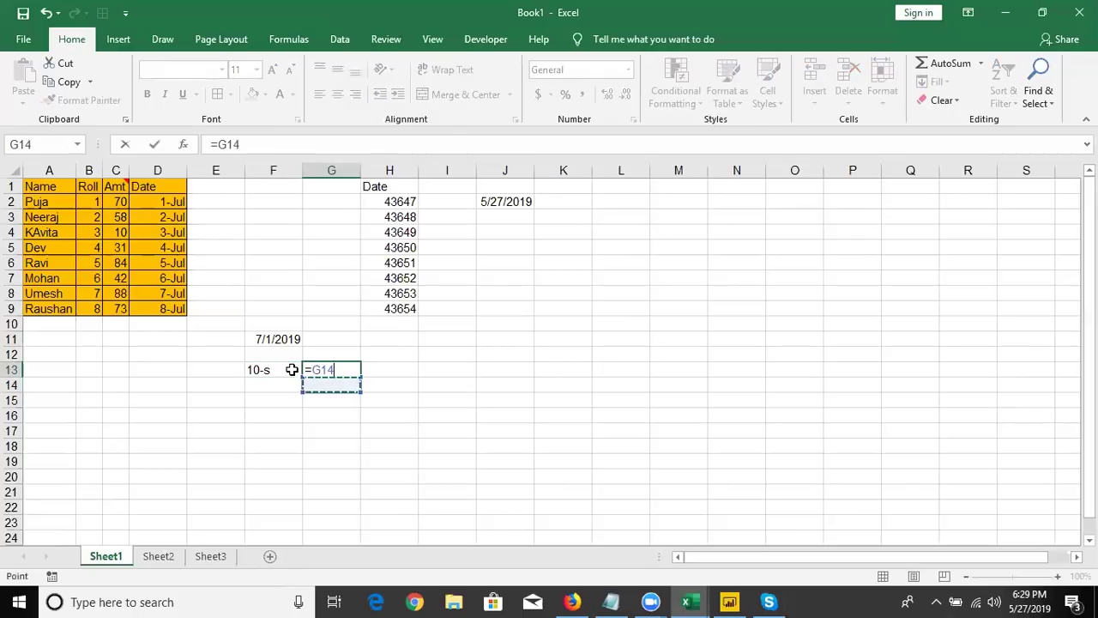
left_click(292, 368)
type("+30")
key("Return")
- Format F11 as the date 1-Jul-19 with Ctrl+Shift+#
key("Up")
key("Up")
key("Up")
key("Left")
key("ctrl+shift+3")
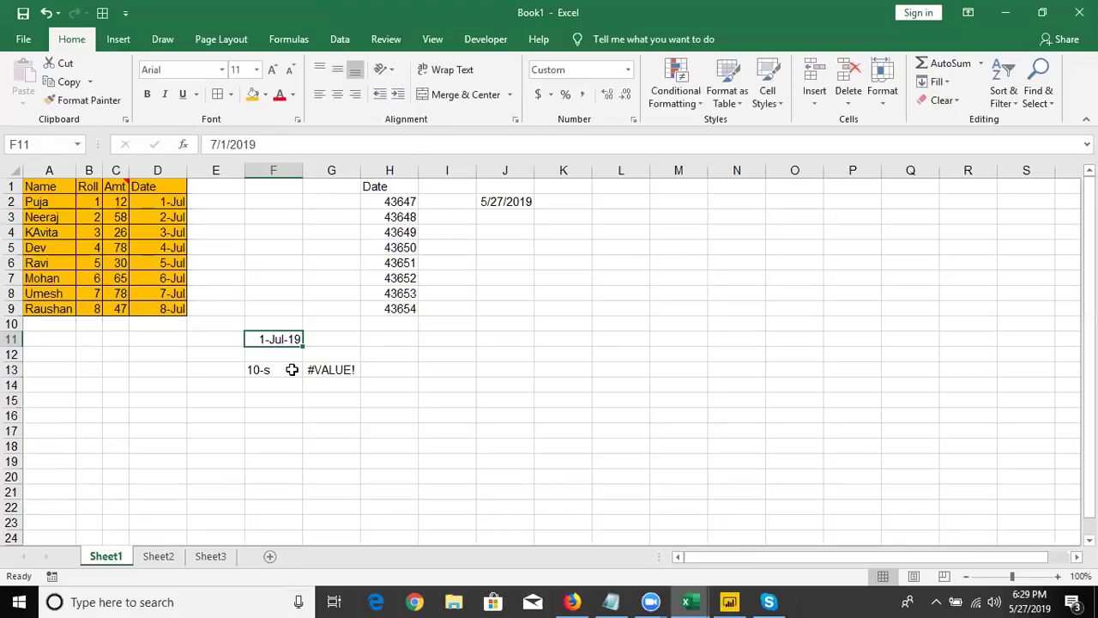
- Enter =F11+20 in G11 so it shows 21-Jul-19
key("Right")
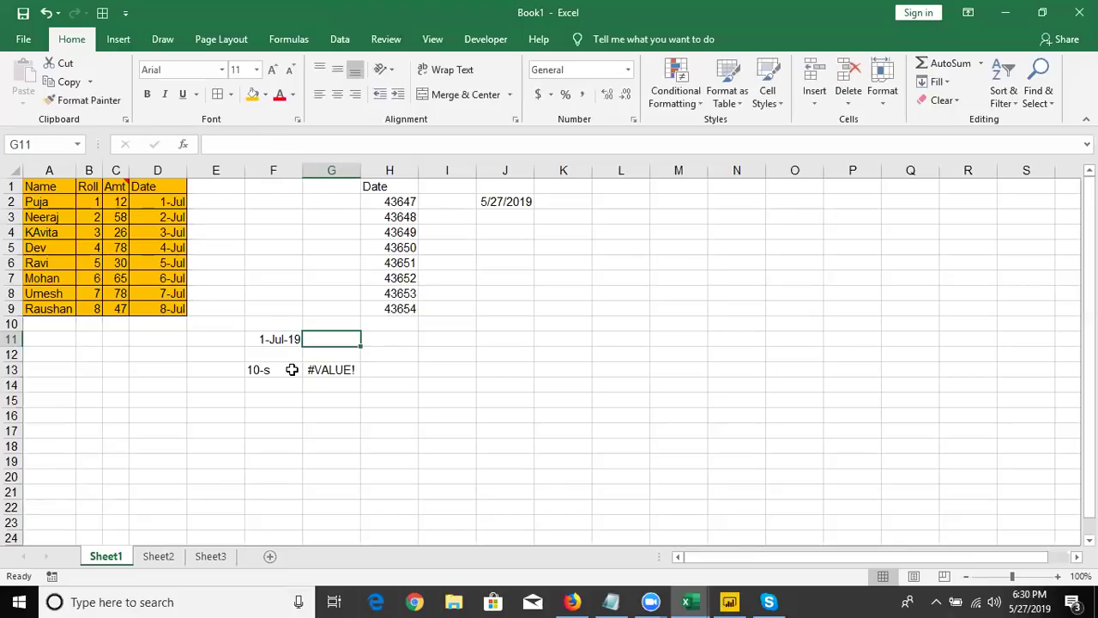
type("=")
key("Left")
type("+20")
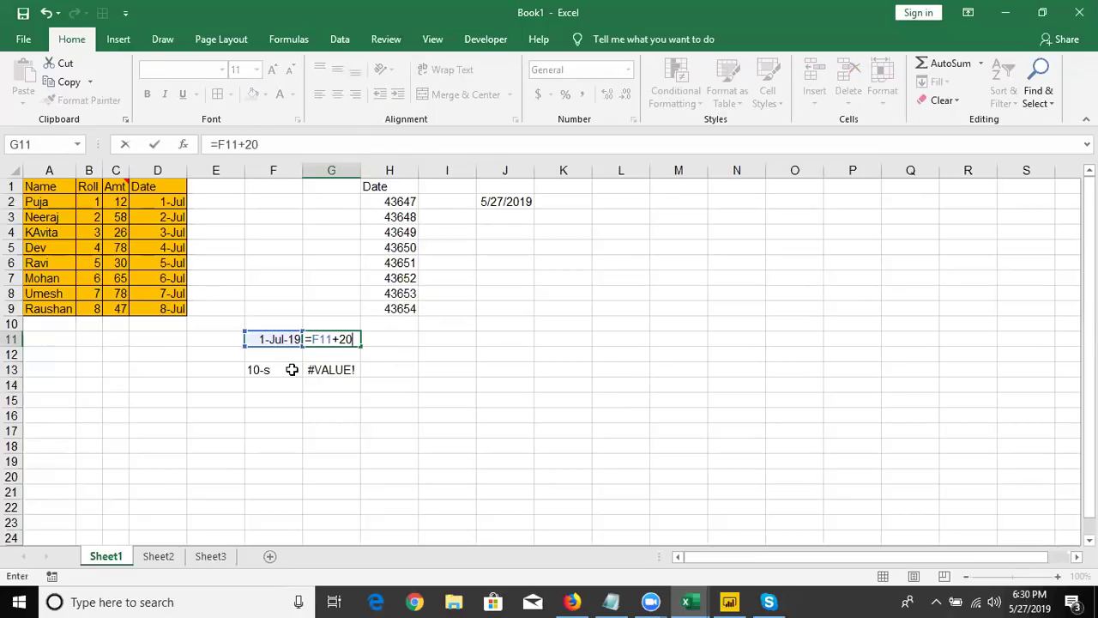
key("Return")
- Show F11 as serial 43647, then undo to restore its date format
key("Up")
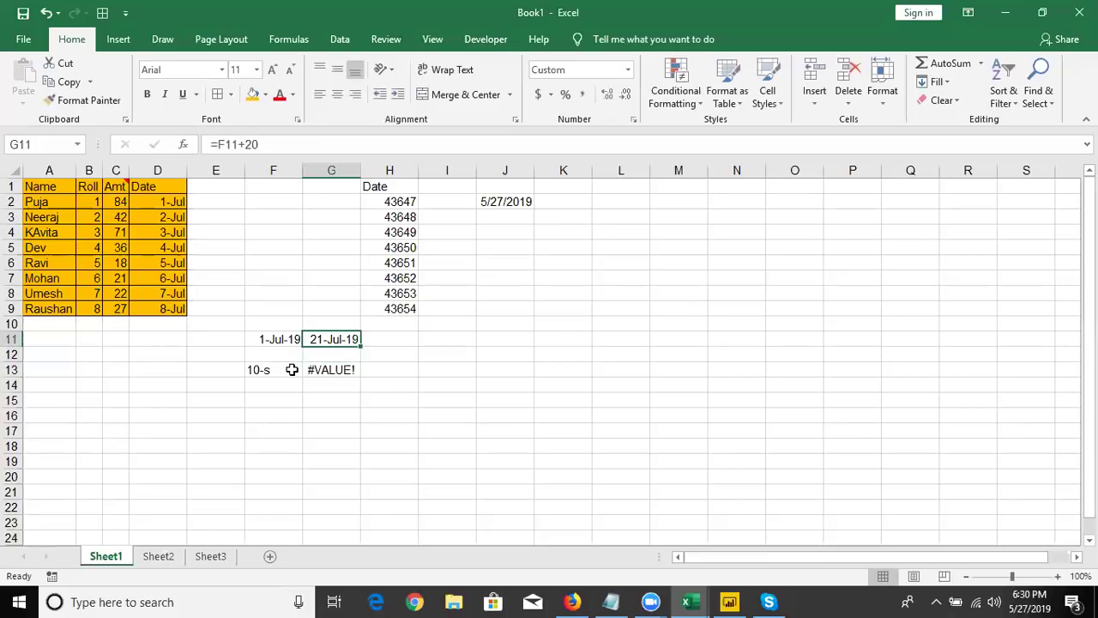
key("Left")
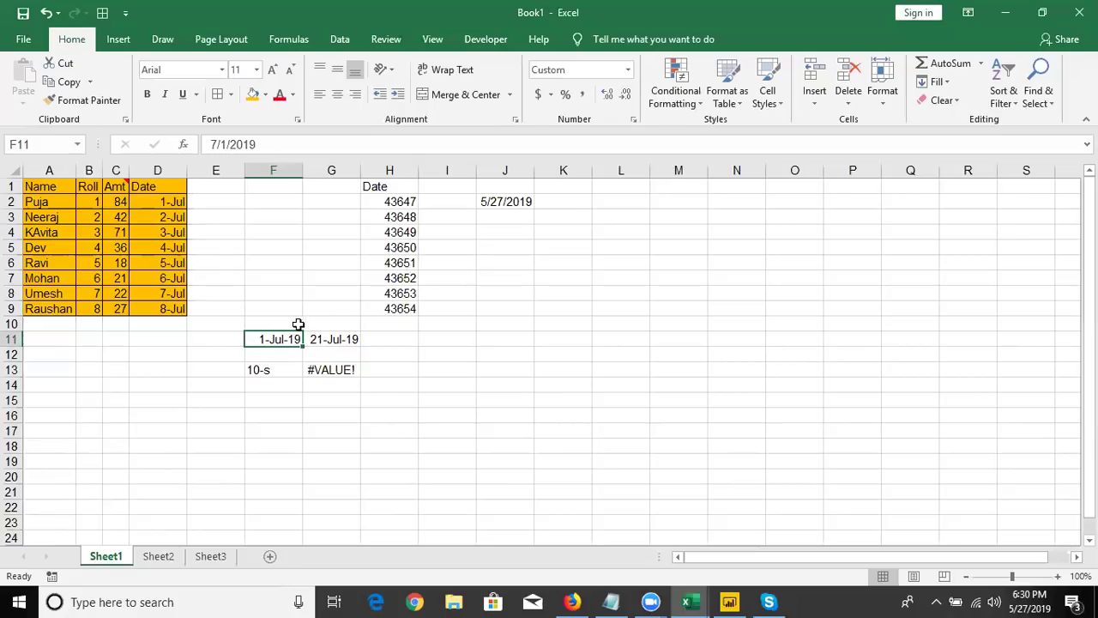
key("ctrl+shift+asciitilde")
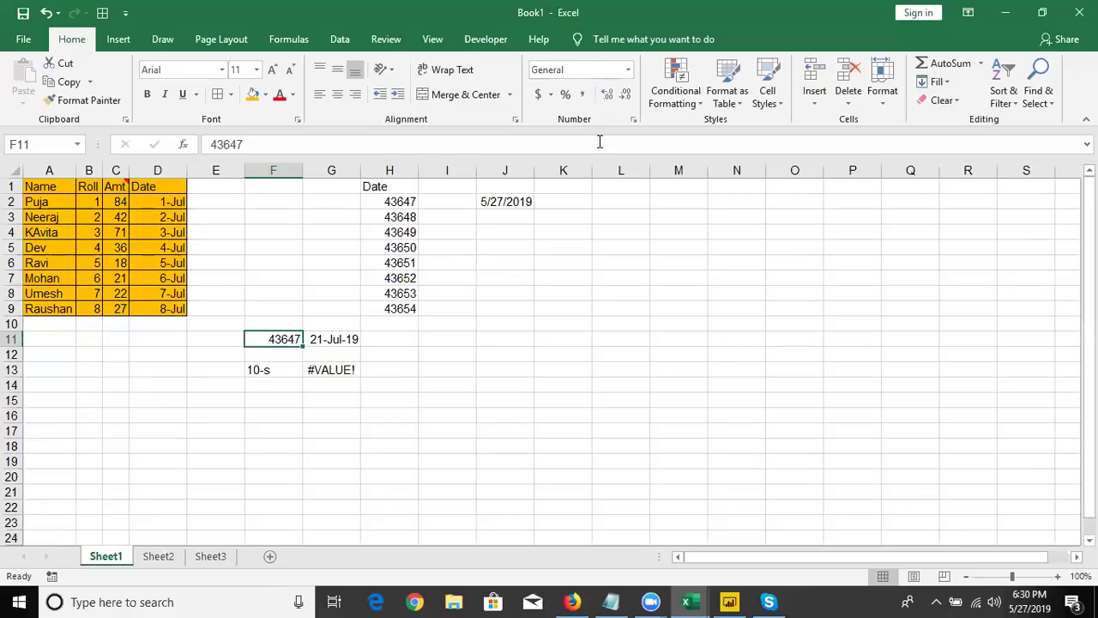
key("ctrl+z")
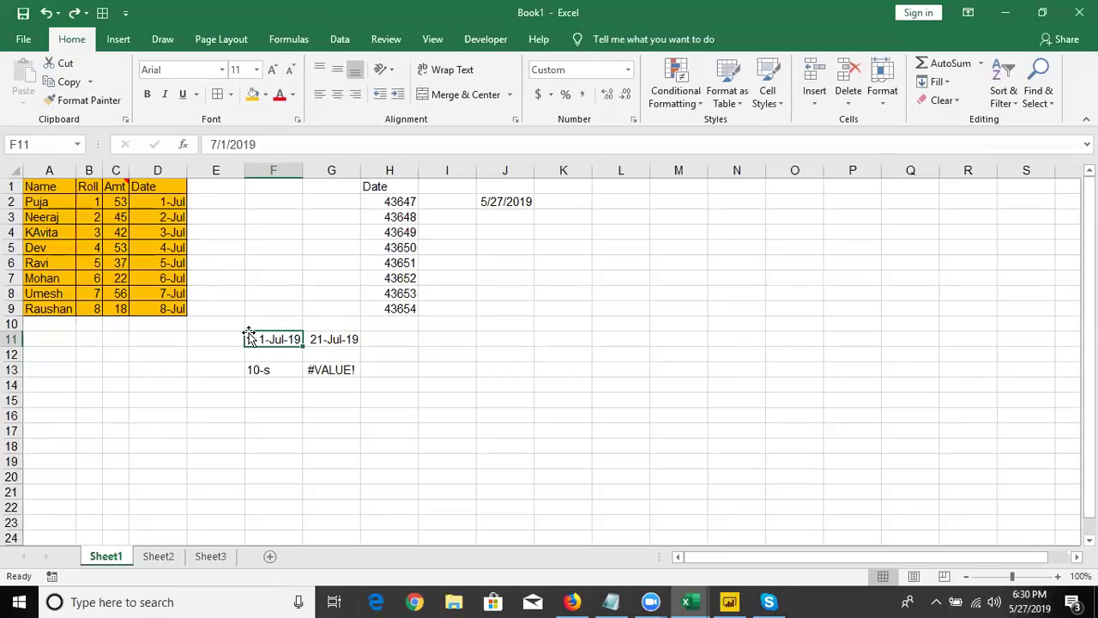
key("Right")
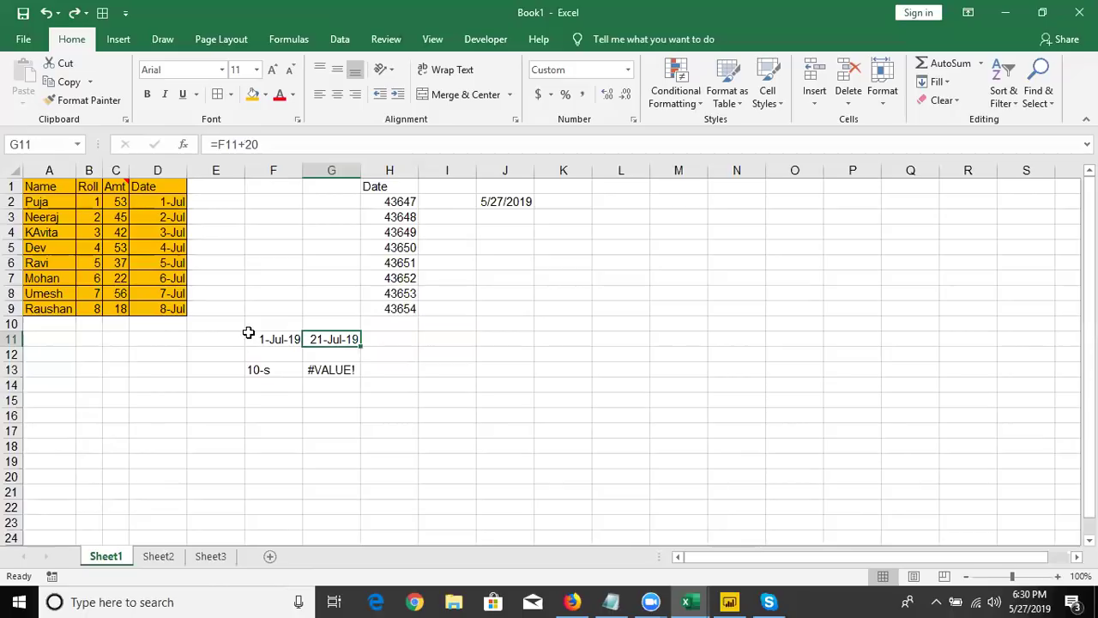
- Show G11 as serial 43667, then format it as Short Date 7/21/2019
key("ctrl+shift+grave")
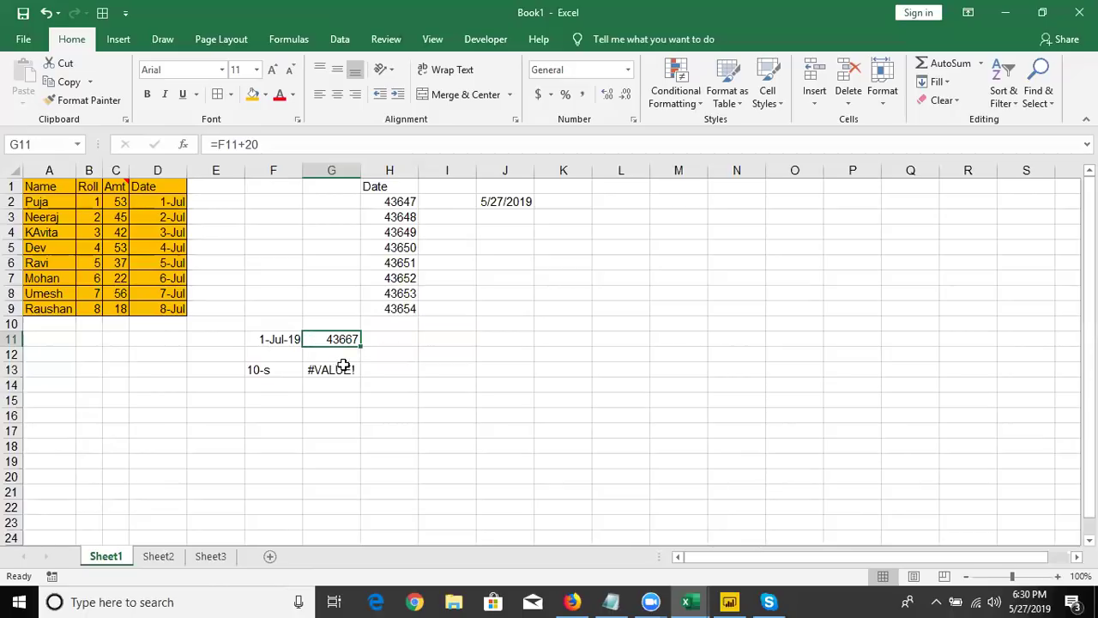
left_click(628, 72)
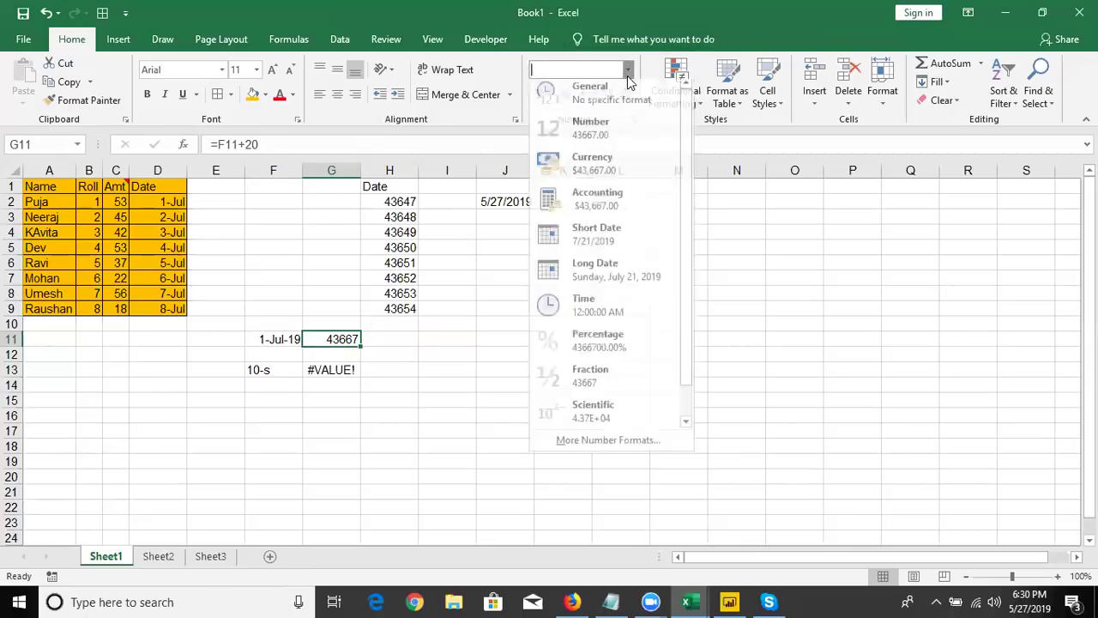
left_click(590, 249)
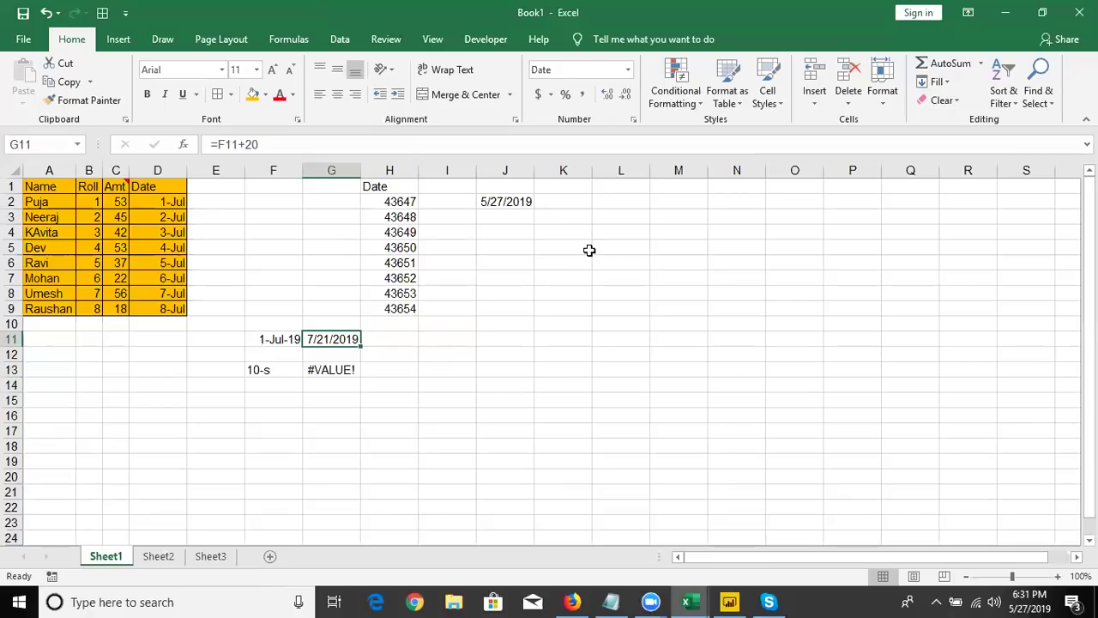
key("Up")
- Clear the practice cells E10:G15 and the date in J1:J2
key("ctrl+Up")
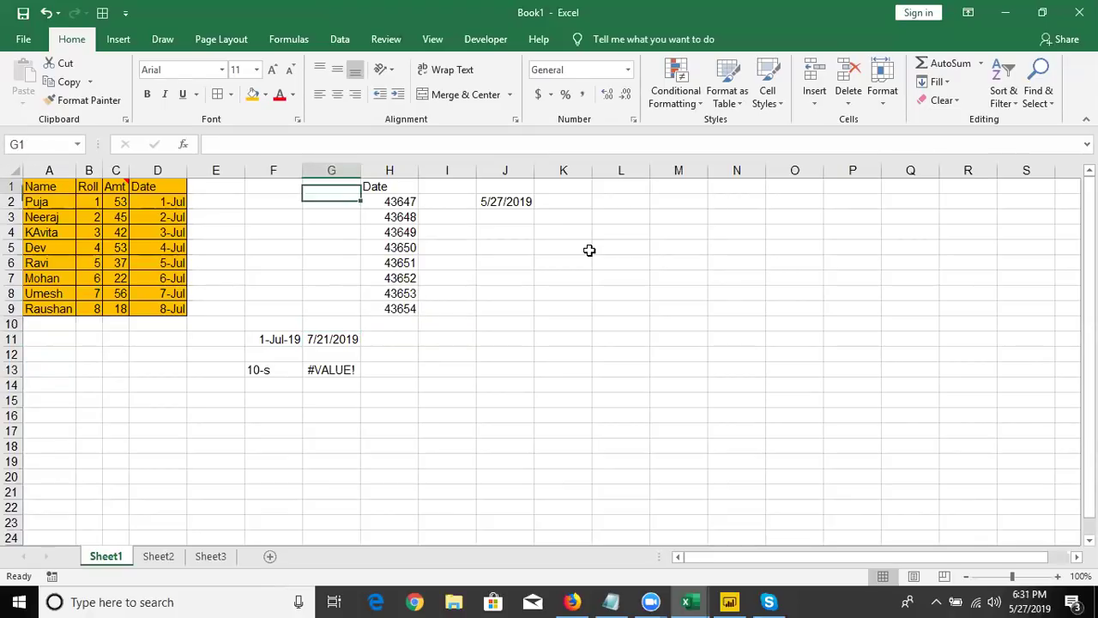
key("Right")
key("Down")
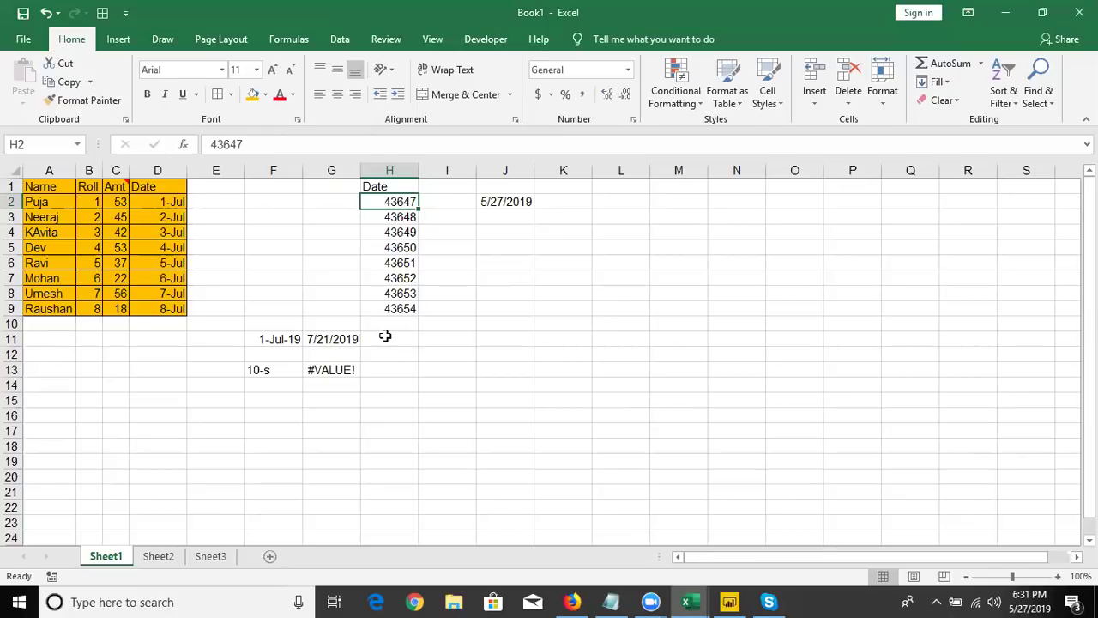
left_click(238, 325)
left_click_drag(279, 339, 350, 402)
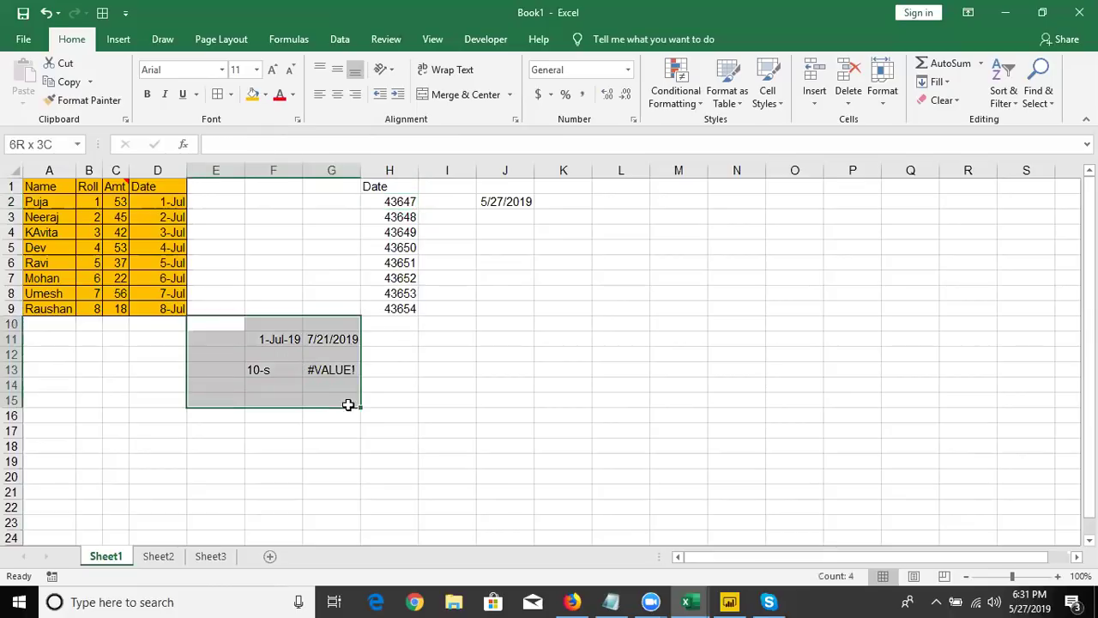
key("Delete")
left_click_drag(506, 187, 509, 209)
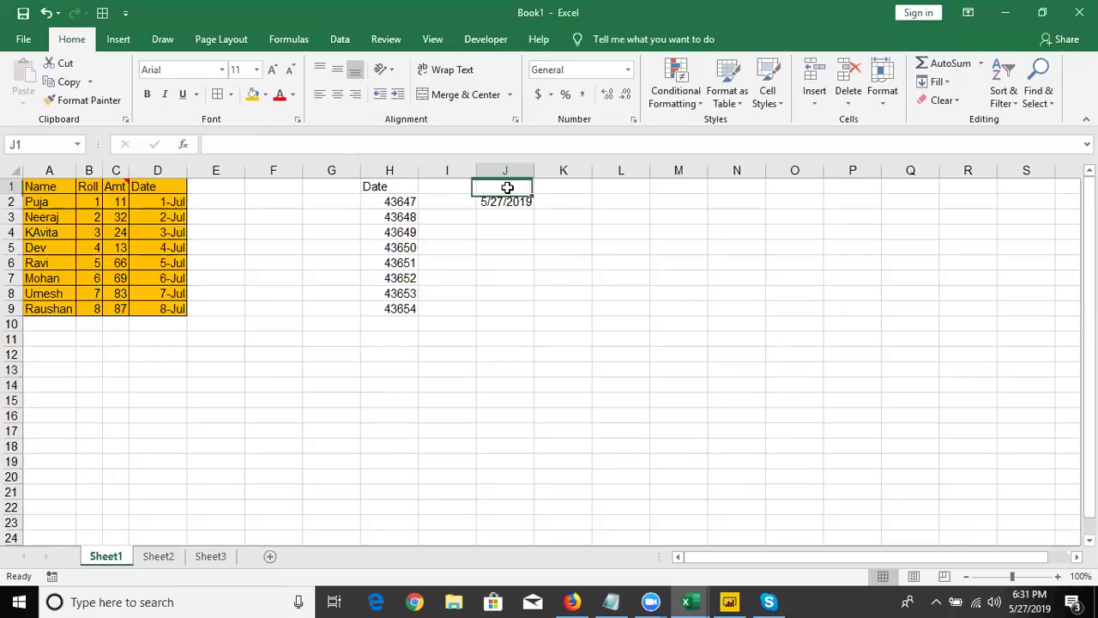
key("Delete")
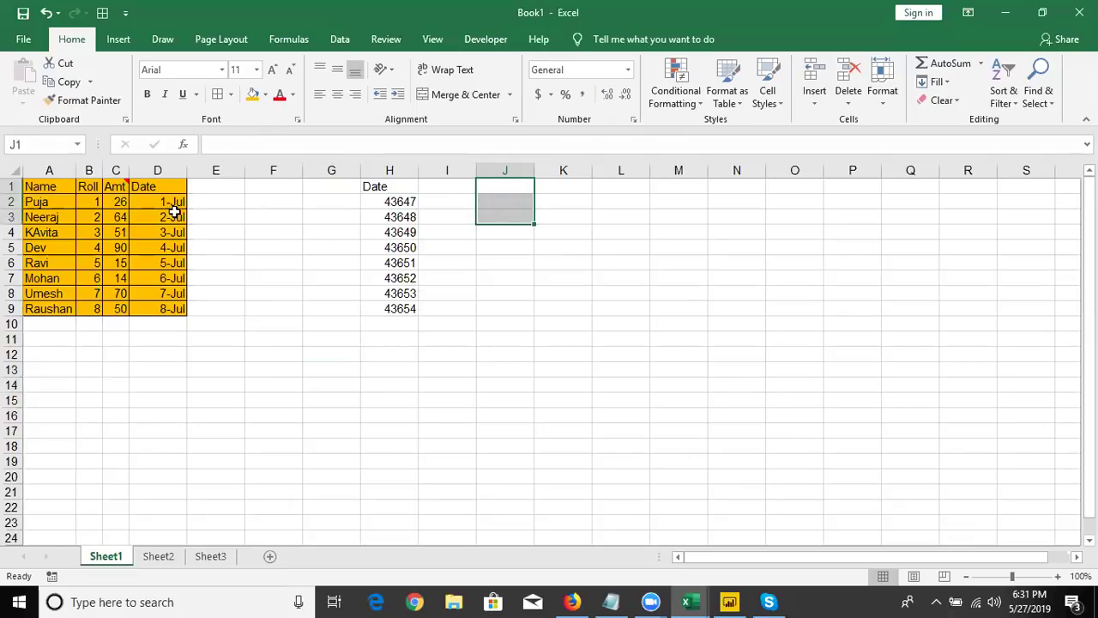
- Copy the Date column D1:D9
left_click(170, 189)
key("ctrl+shift+Down")
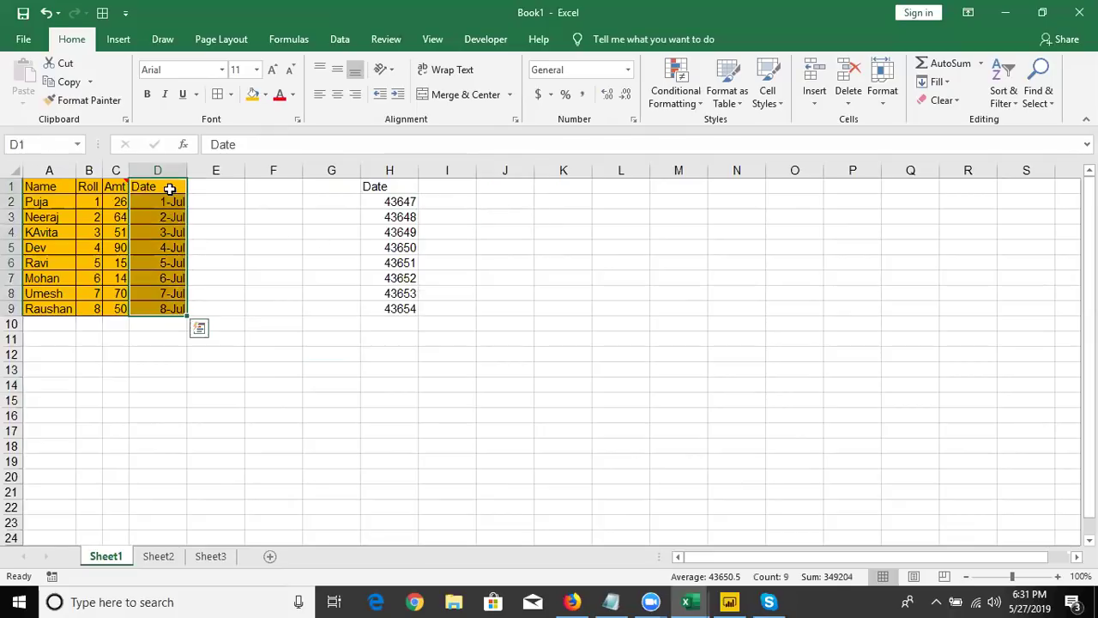
key("ctrl+c")
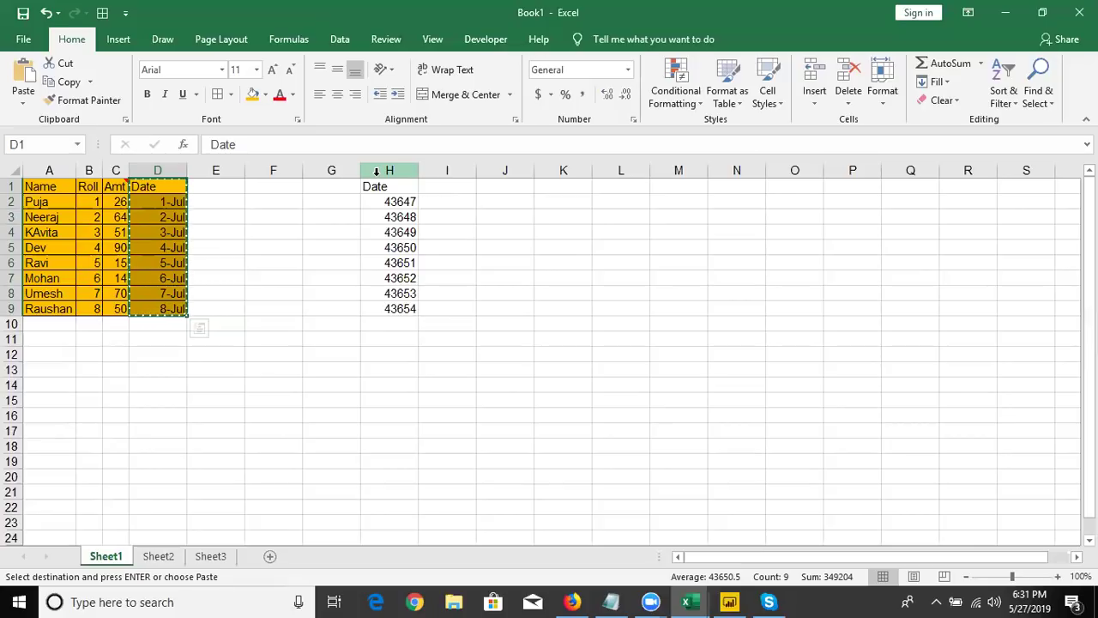
- Paste Special the dates into J1 using Values and number formats, showing 1-Jul to 8-Jul
left_click(487, 184)
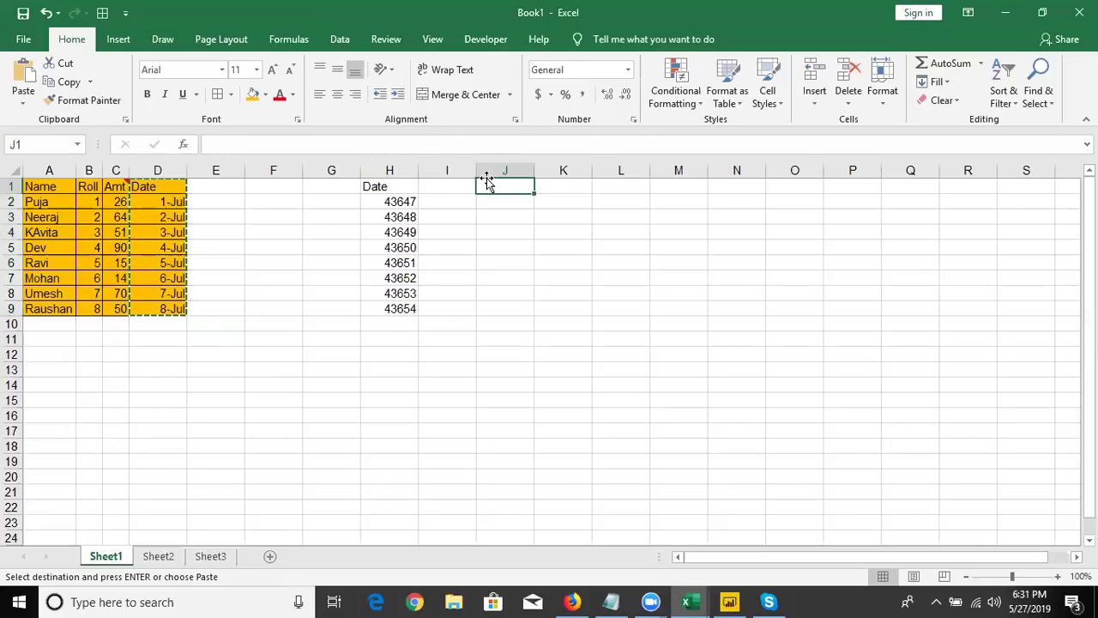
right_click(486, 183)
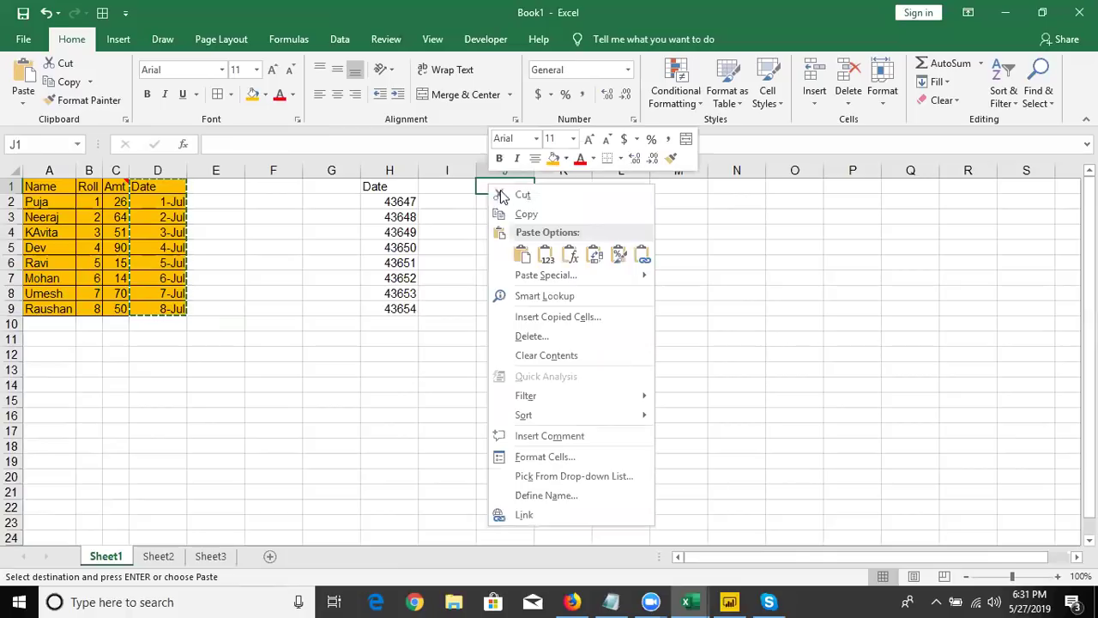
left_click(549, 276)
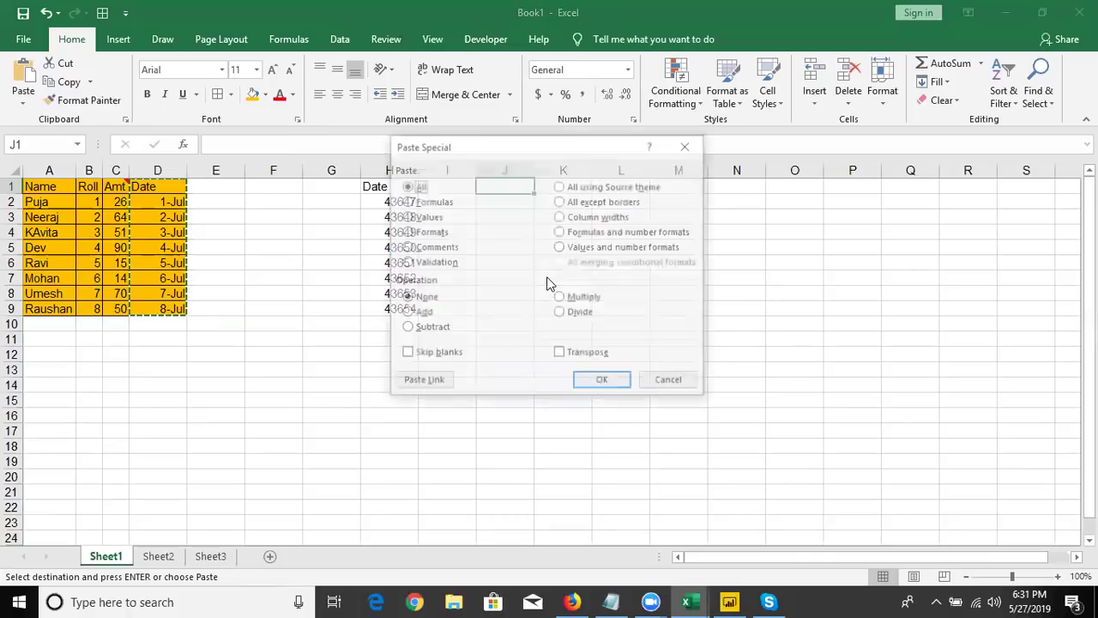
left_click(583, 233)
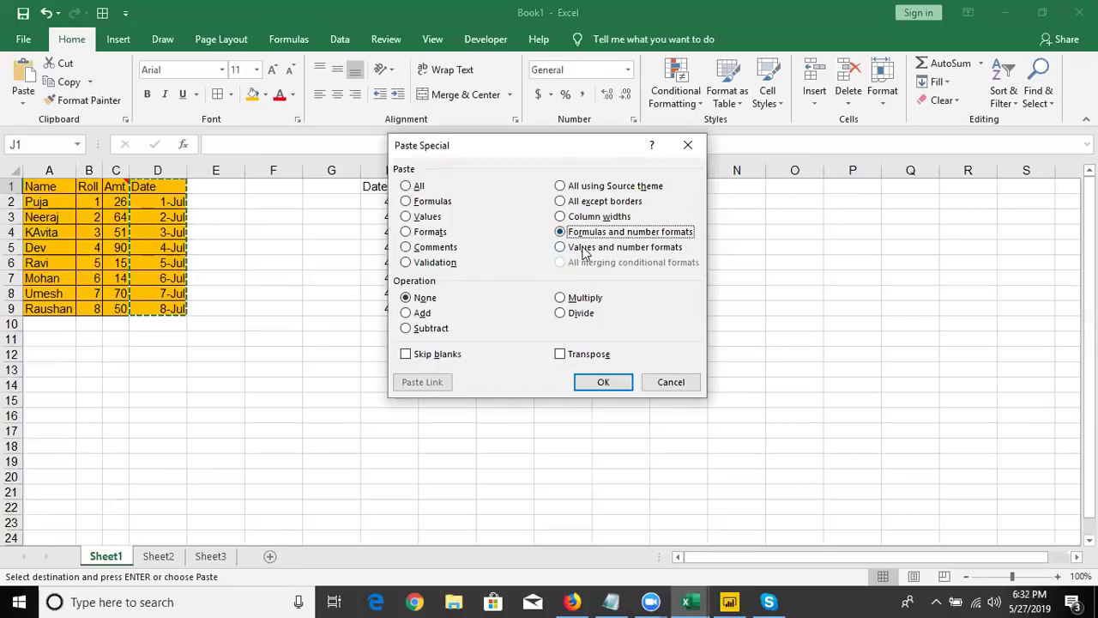
left_click(583, 249)
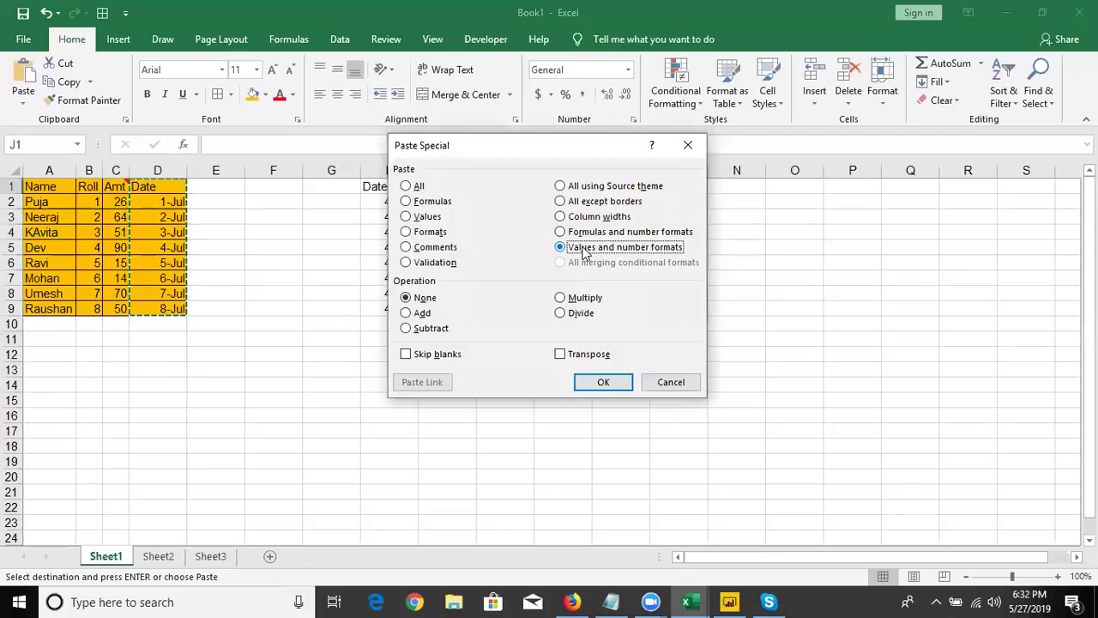
left_click(602, 386)
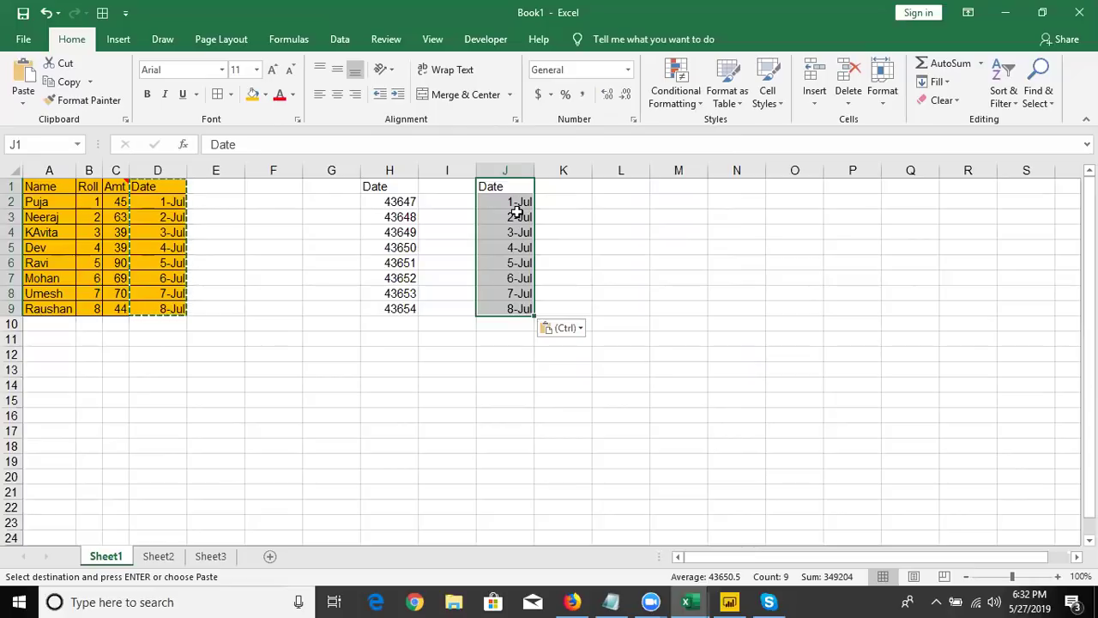
- Enter 20 in D17 and 30 in E17
key("Down")
key("Down")
key("Down")
key("Down")
key("Left")
key("Left")
key("Left")
key("Left")
key("Left")
key("Down")
key("Down")
key("Down")
key("Down")
key("Right")
key("Right")
key("Up")
key("Up")
key("Up")
key("Right")
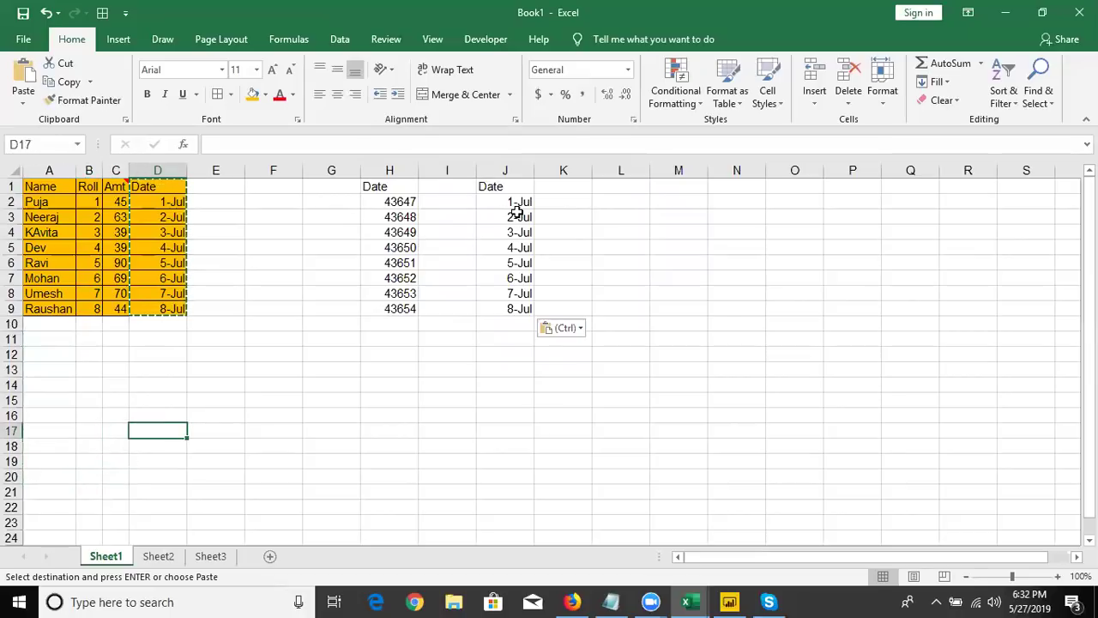
type("20")
key("Tab")
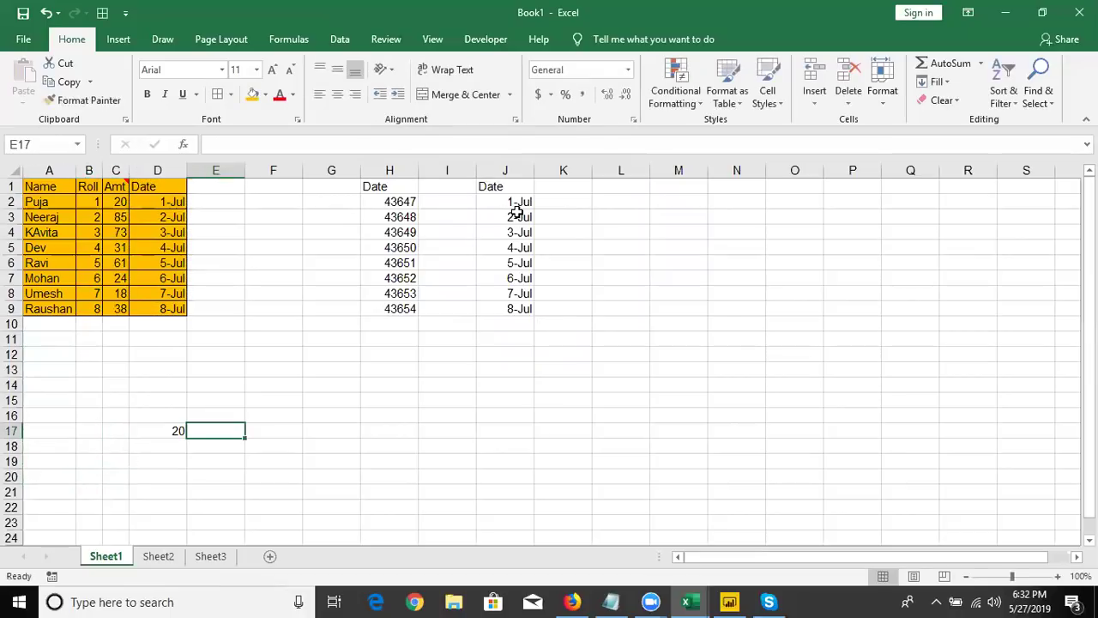
type("30")
key("Tab")
- Copy D17's 20 onto E17, then undo the paste to restore 30
key("Left")
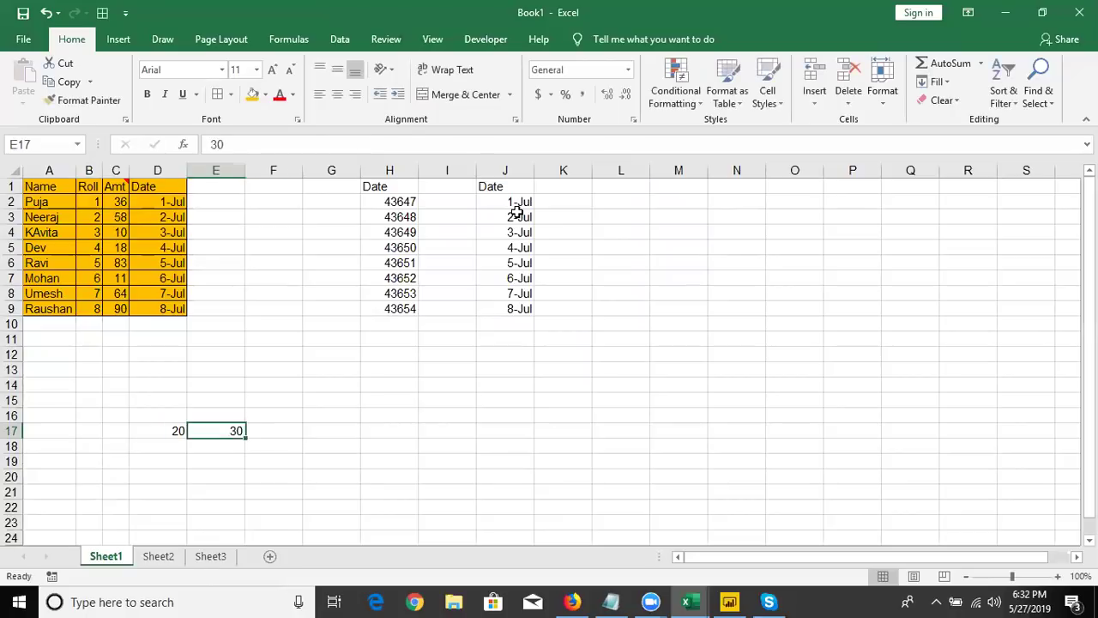
key("Left")
key("ctrl+c")
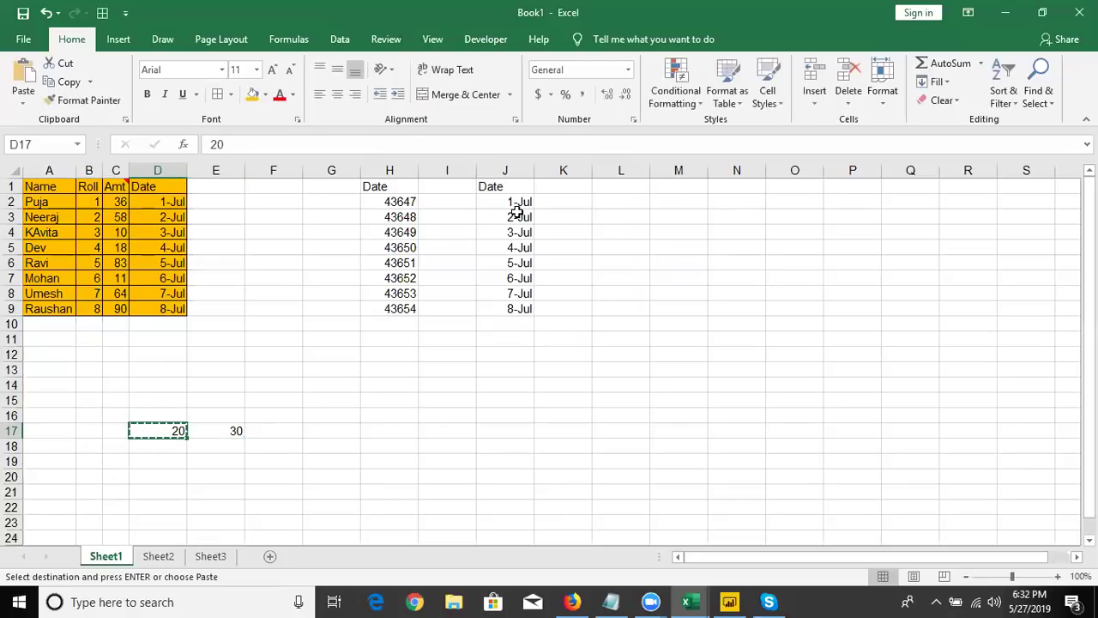
key("Right")
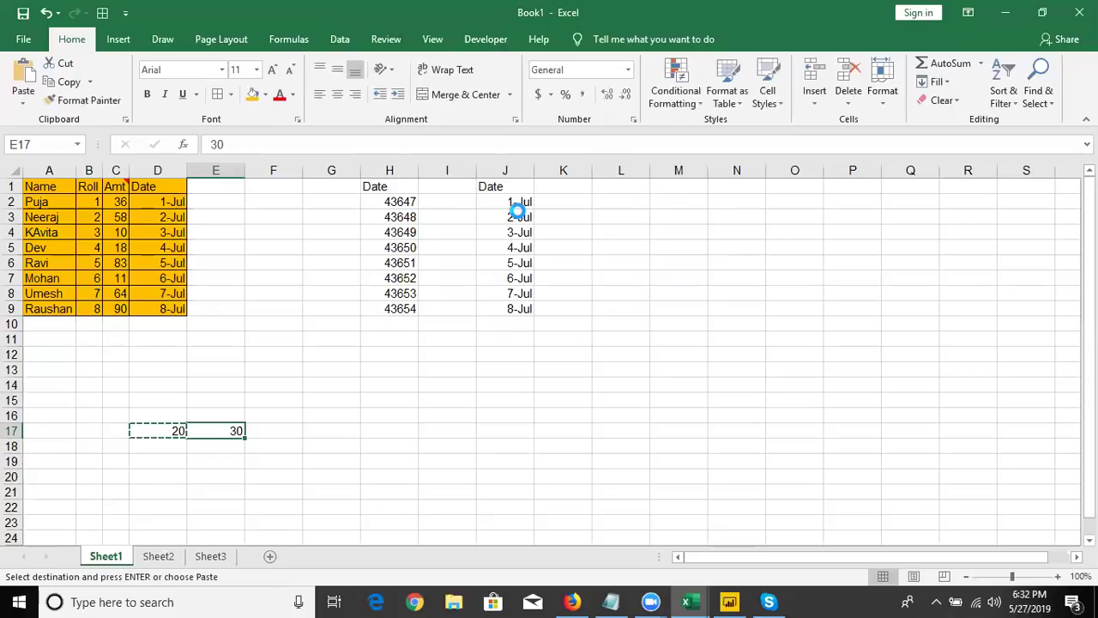
key("ctrl+v")
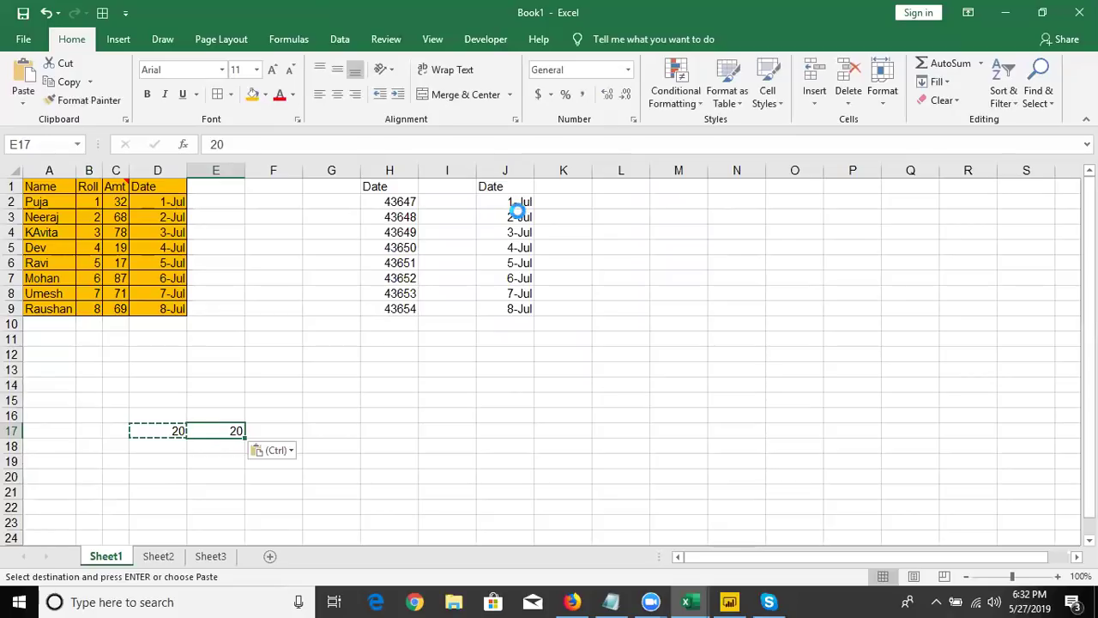
key("ctrl+z")
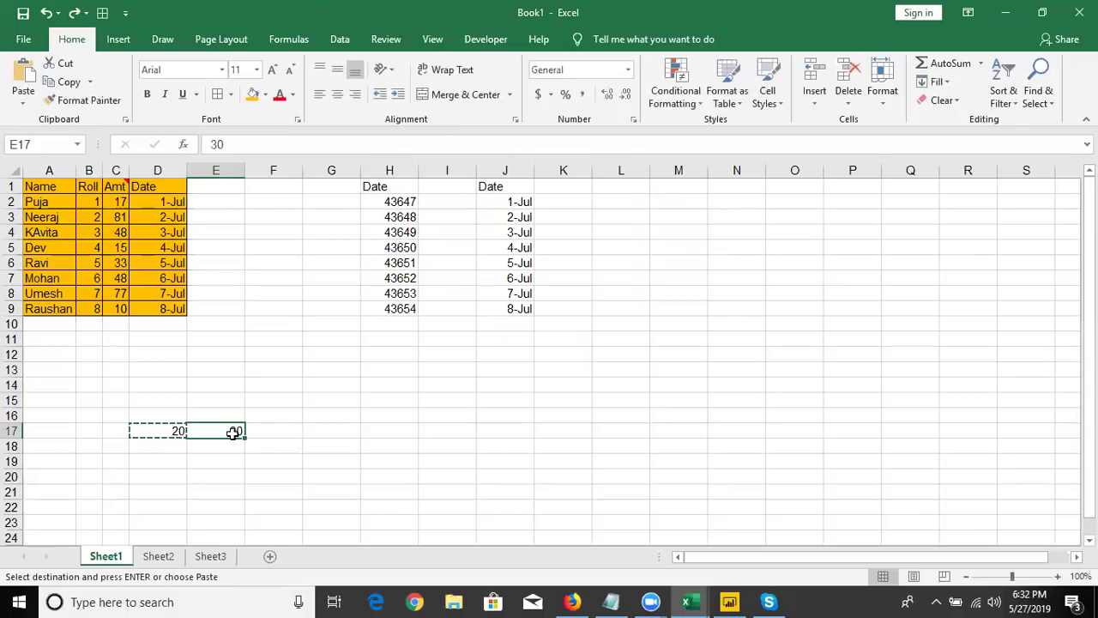
- Paste Special the copied 20 into E17 with the Add operation, making it 50
right_click(234, 432)
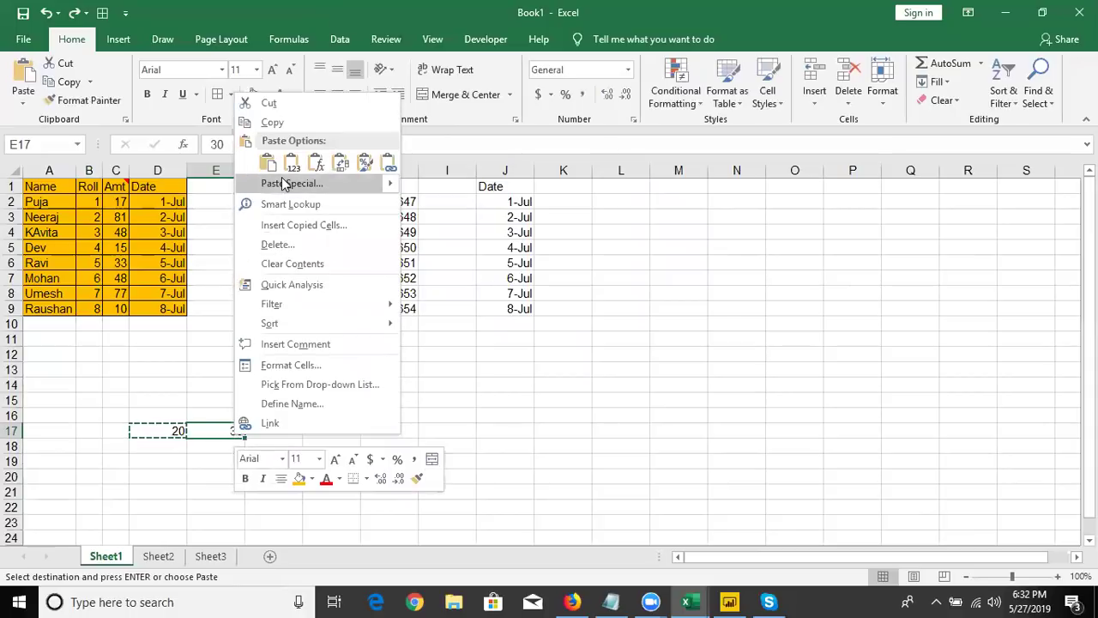
left_click(284, 184)
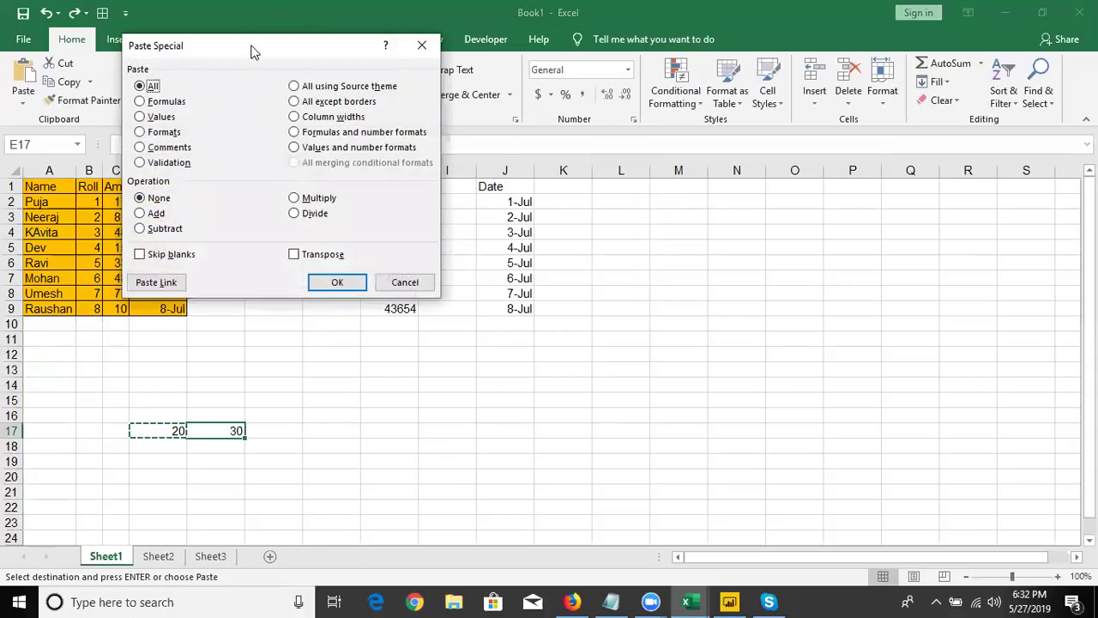
left_click_drag(251, 51, 678, 135)
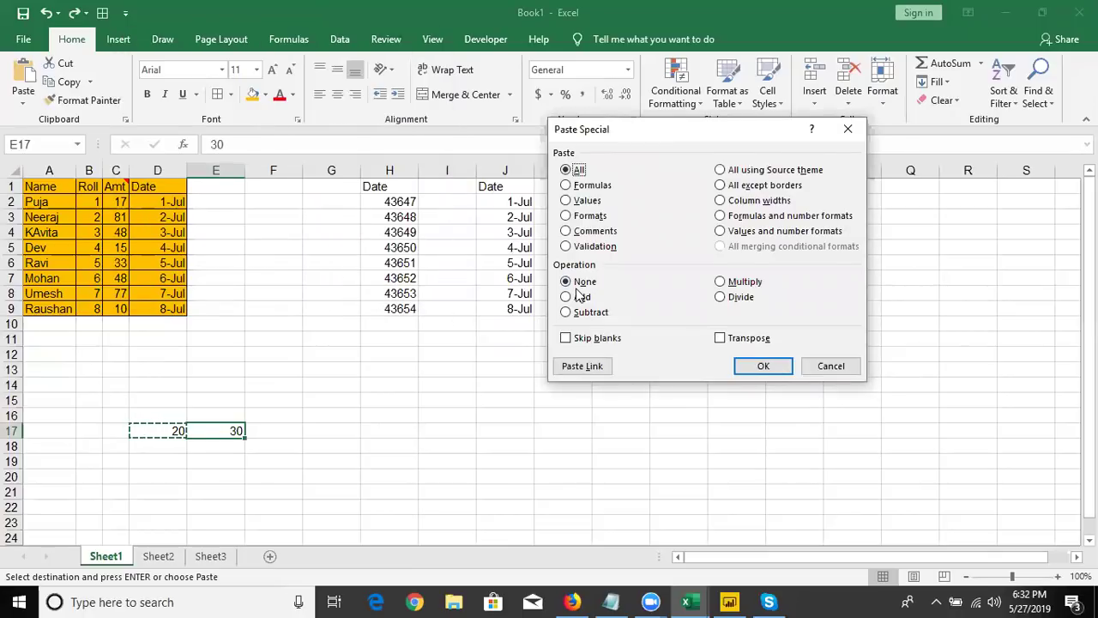
left_click(578, 298)
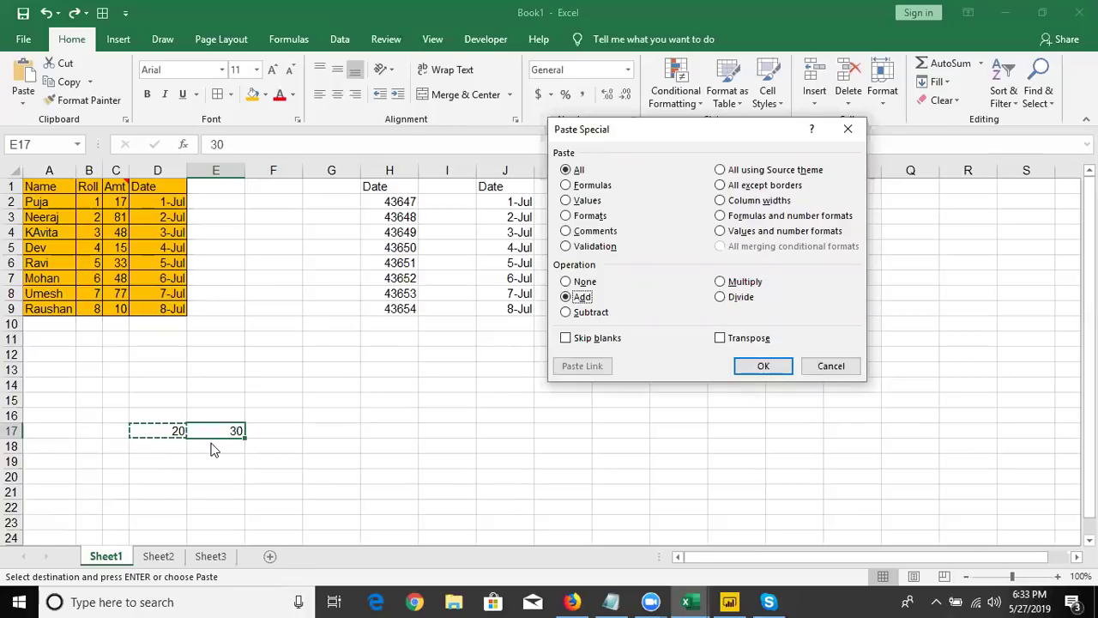
left_click(736, 367)
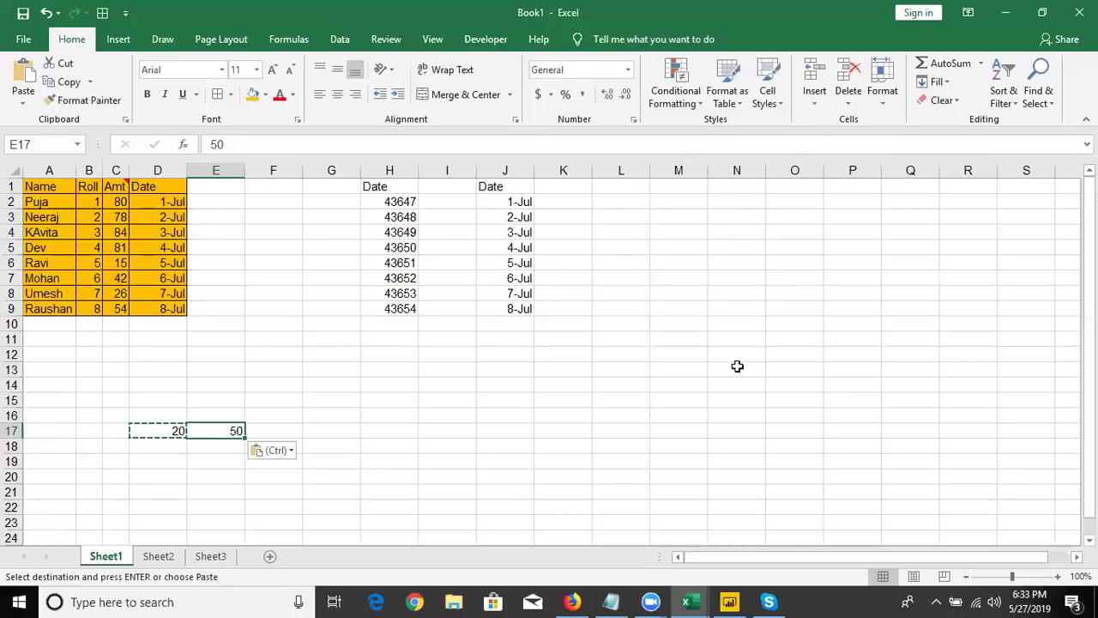
- Begin a Paste Special Add into G9, cancel it unapplied, then minimize Excel to the desktop
left_click(329, 307)
right_click(334, 309)
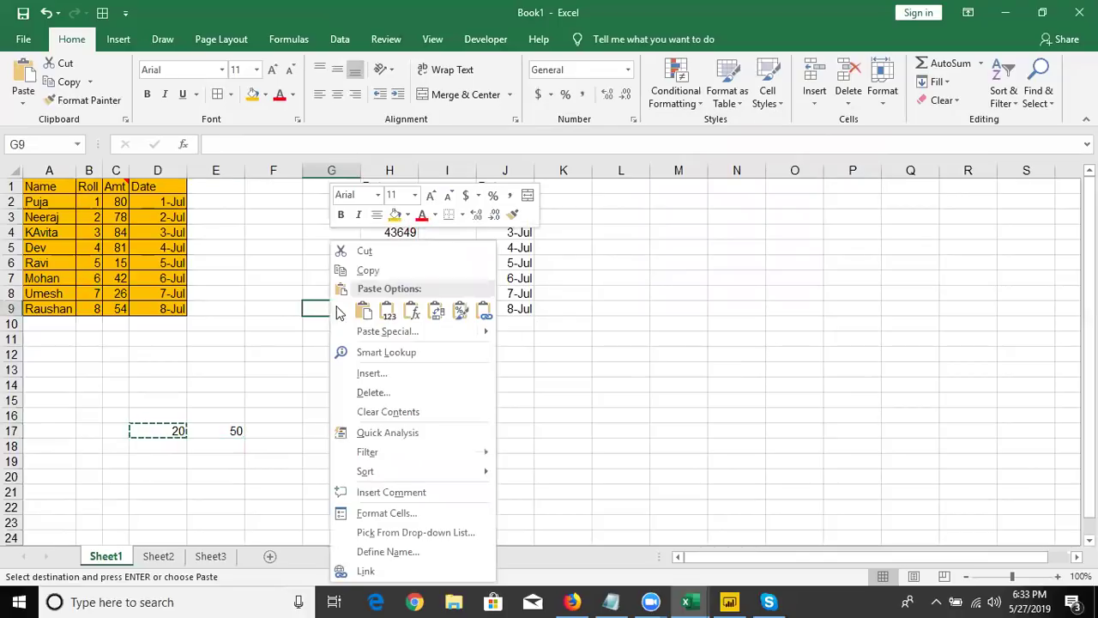
left_click(368, 335)
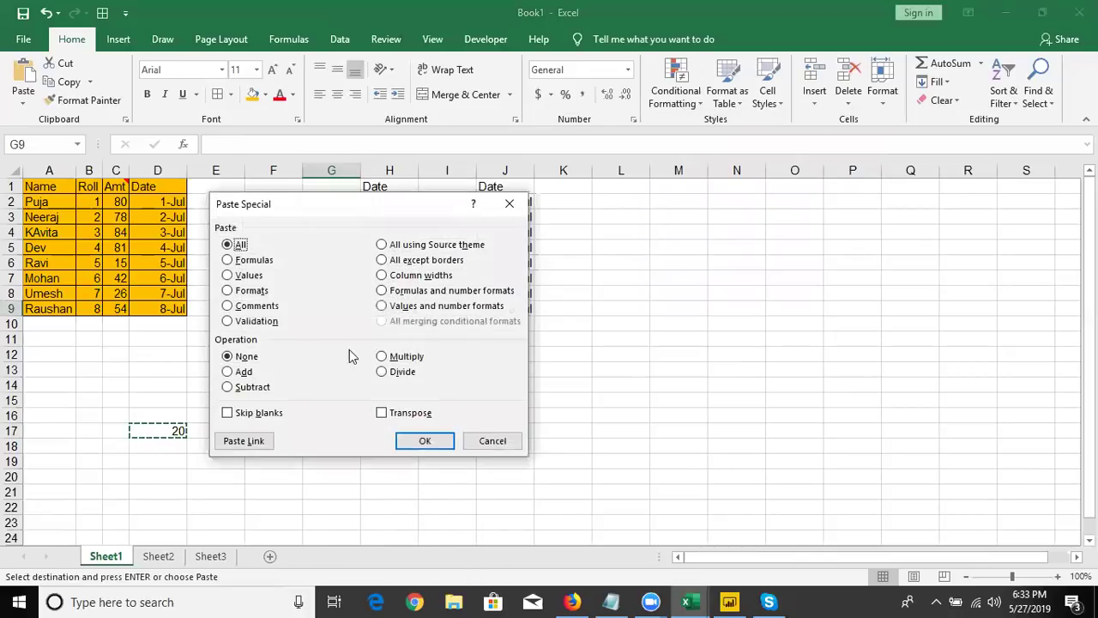
left_click(240, 374)
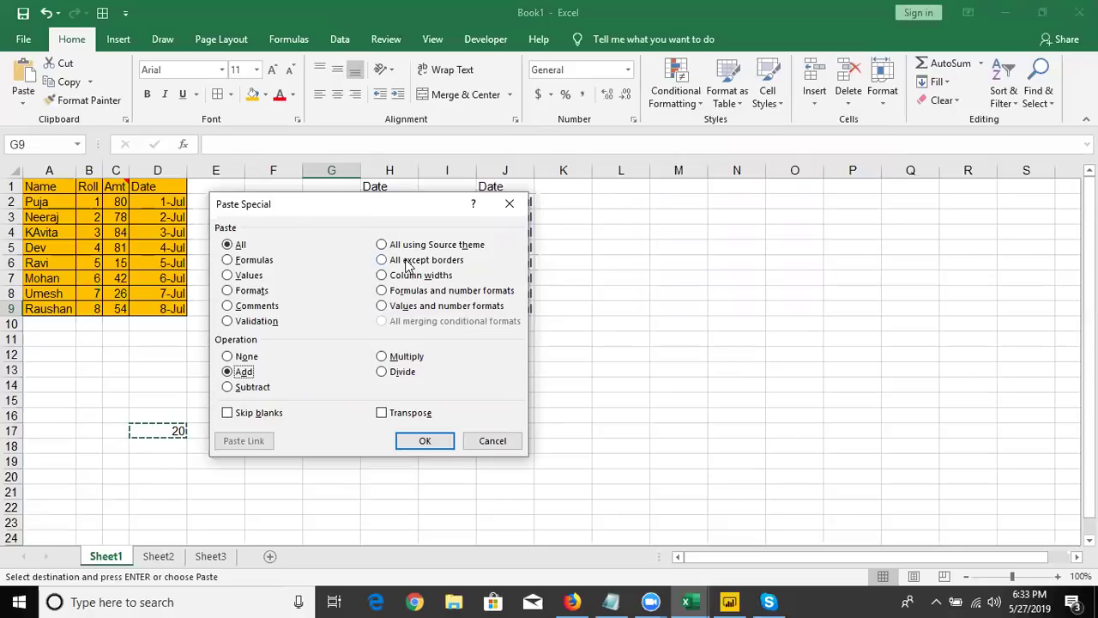
left_click_drag(391, 207, 726, 222)
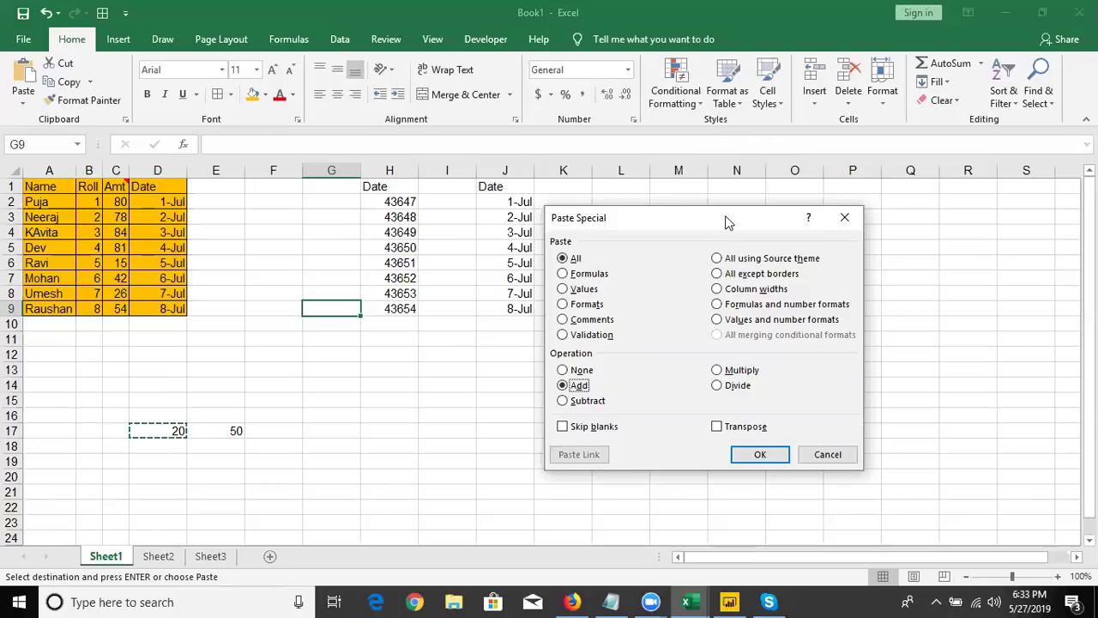
key("Escape")
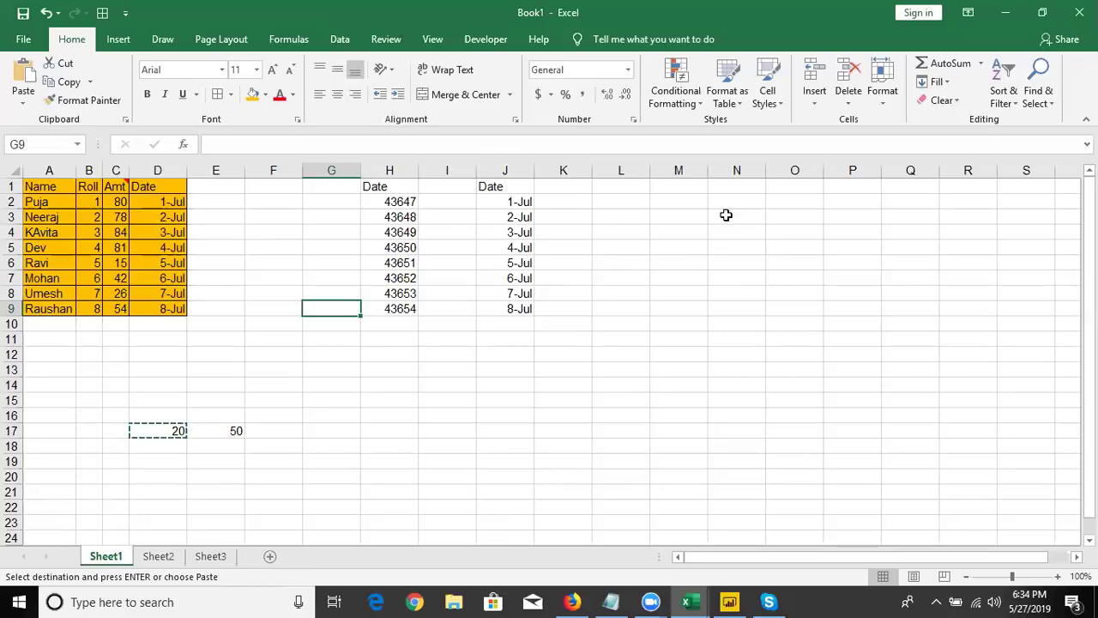
key("super+d")
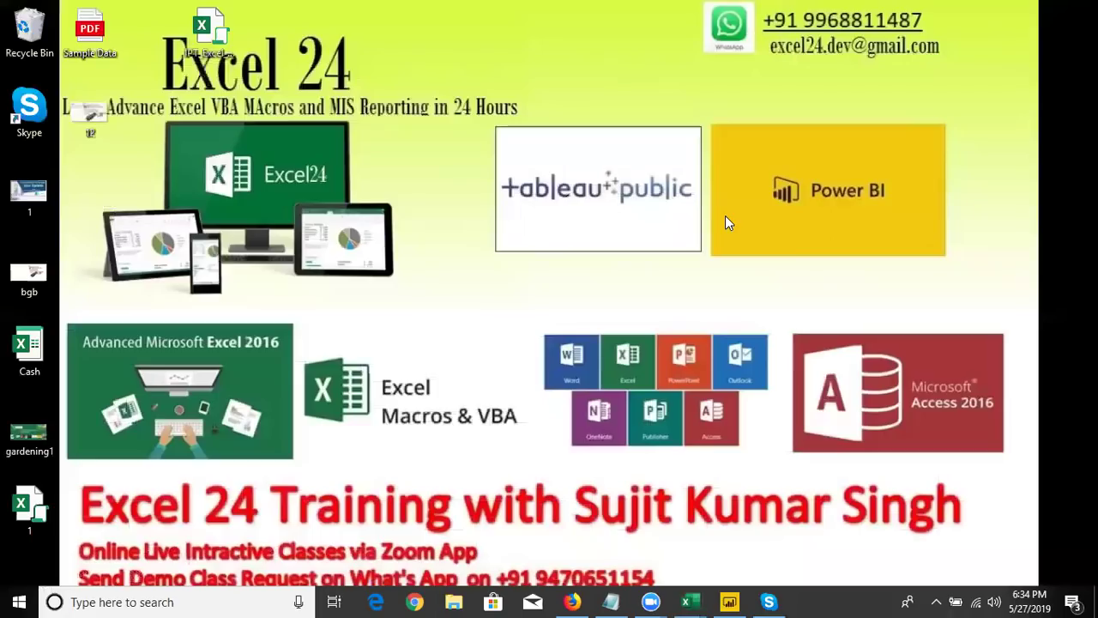